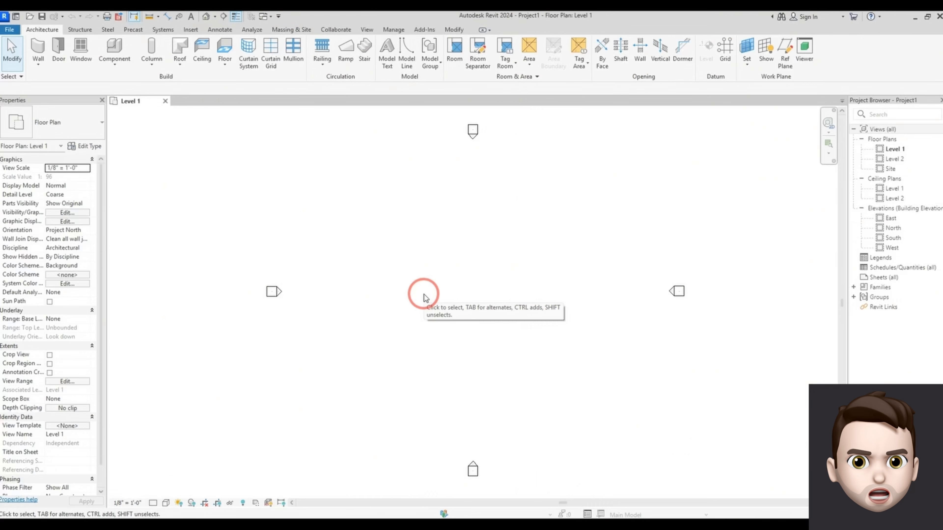
Step: Create a new family from the Window.rft template in the English-Imperial folder
click(9, 30)
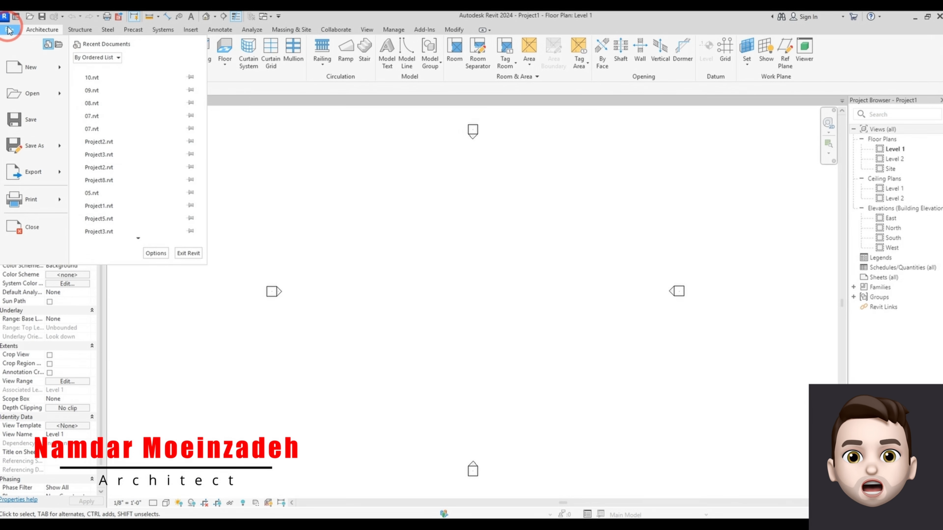
mouse_move(64, 70)
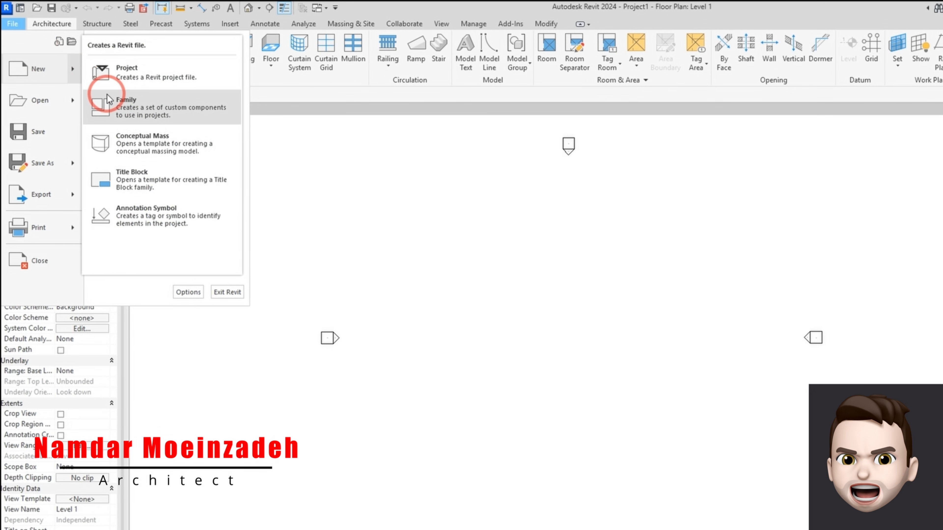
click(106, 102)
scroll(406, 267, down, 5)
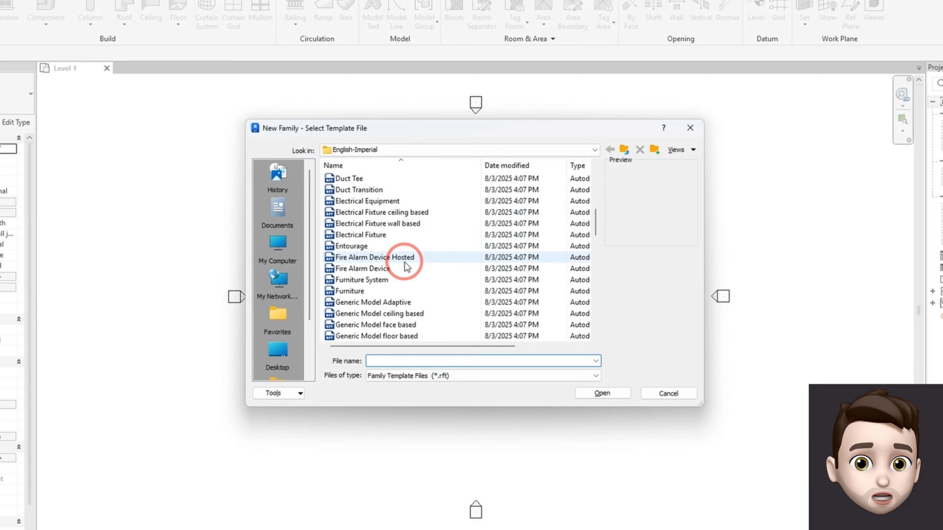
scroll(407, 267, down, 12)
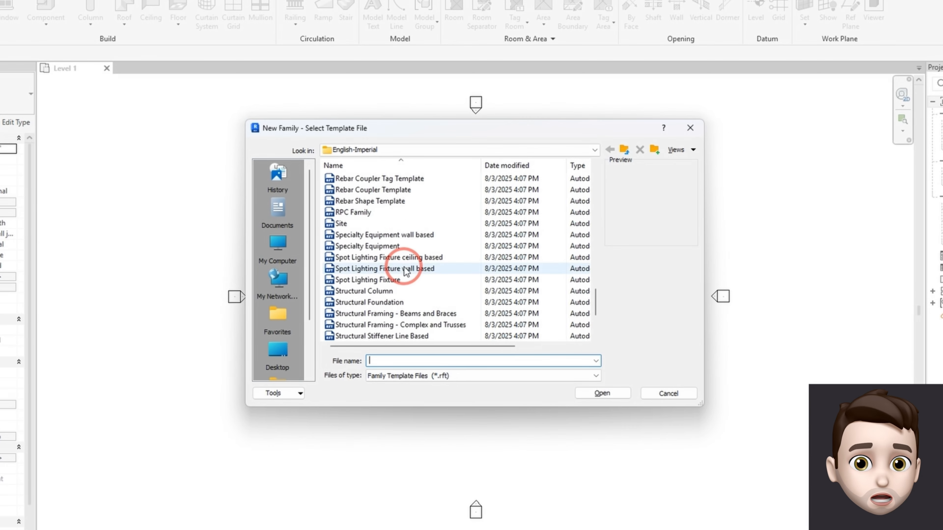
click(366, 325)
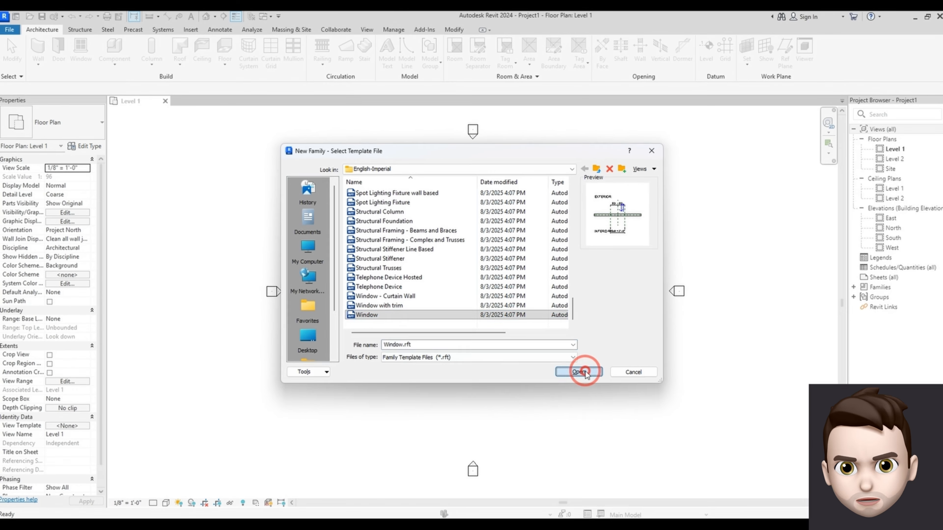
click(602, 393)
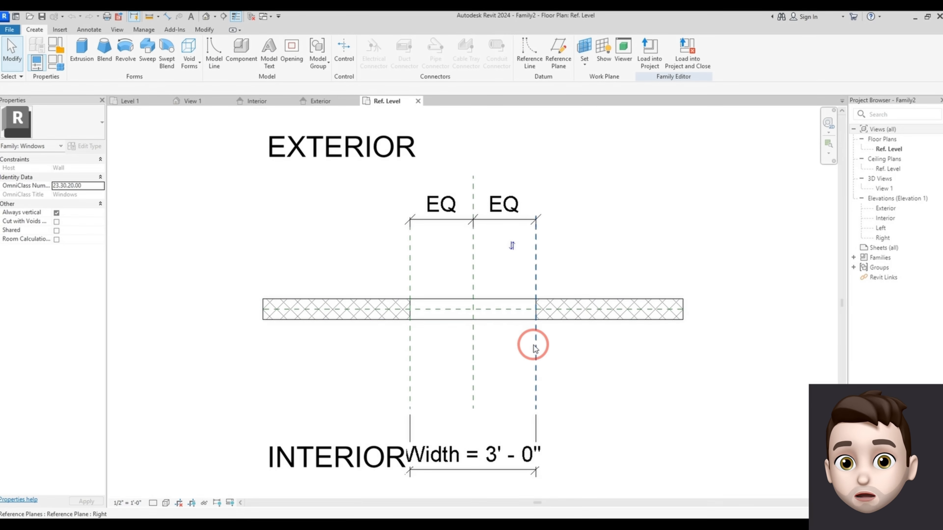
Step: Set the length units to Meters with 2 decimal places and the m unit symbol
scroll(366, 307, down, 4)
click(342, 308)
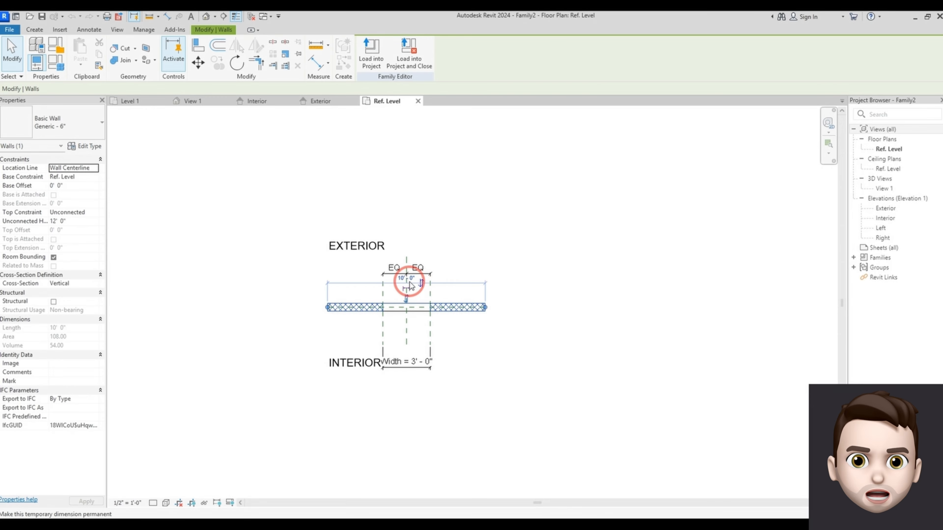
key(Escape)
key(u)
key(n)
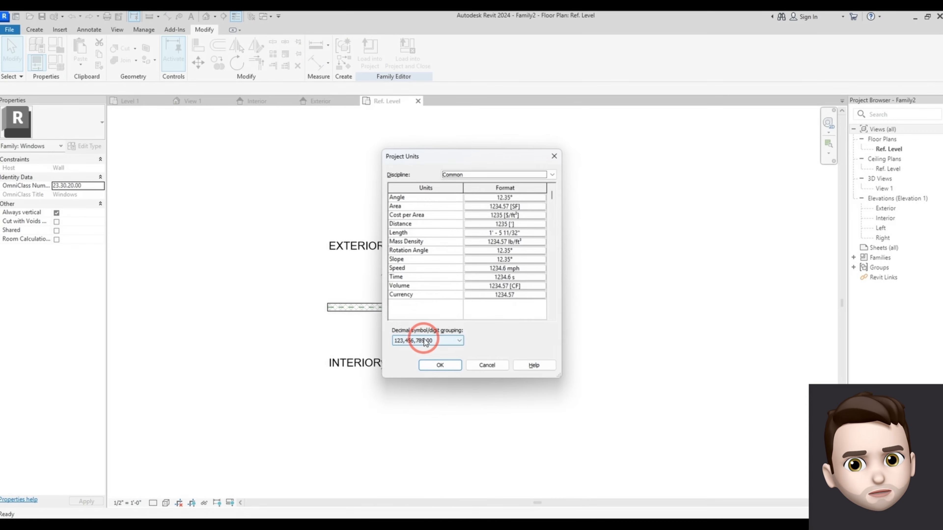
click(473, 234)
click(480, 215)
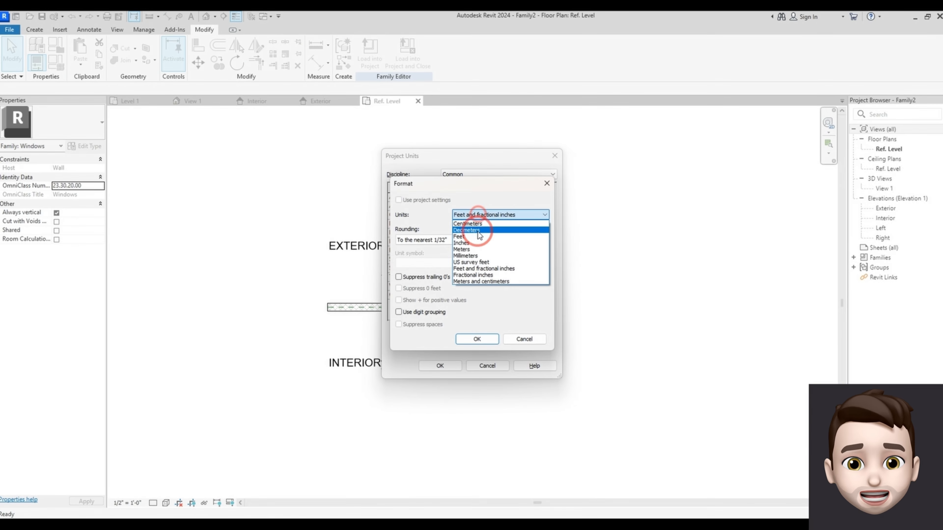
click(465, 250)
click(442, 240)
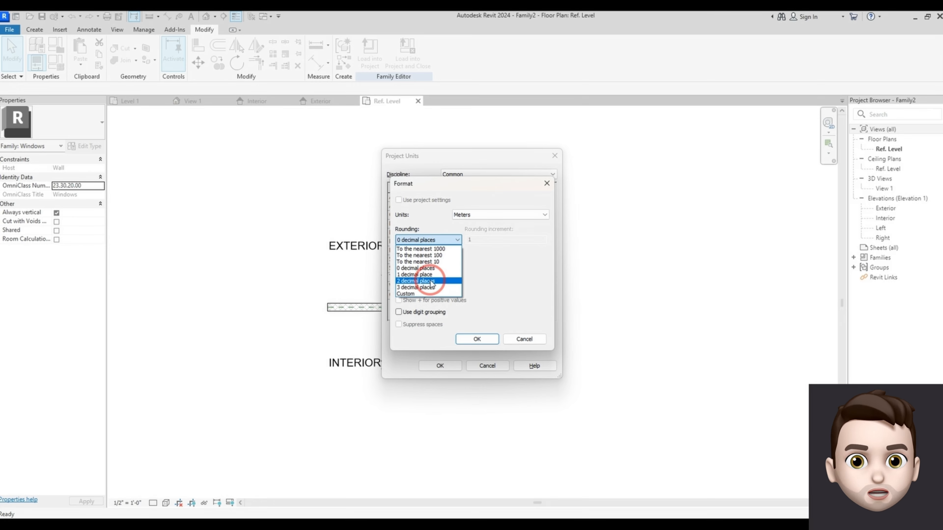
click(424, 282)
click(412, 278)
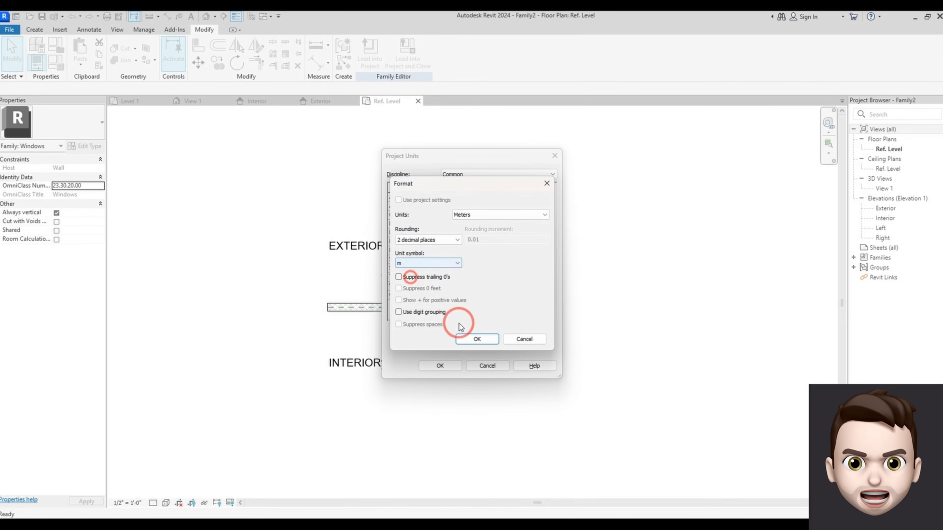
click(477, 339)
click(439, 366)
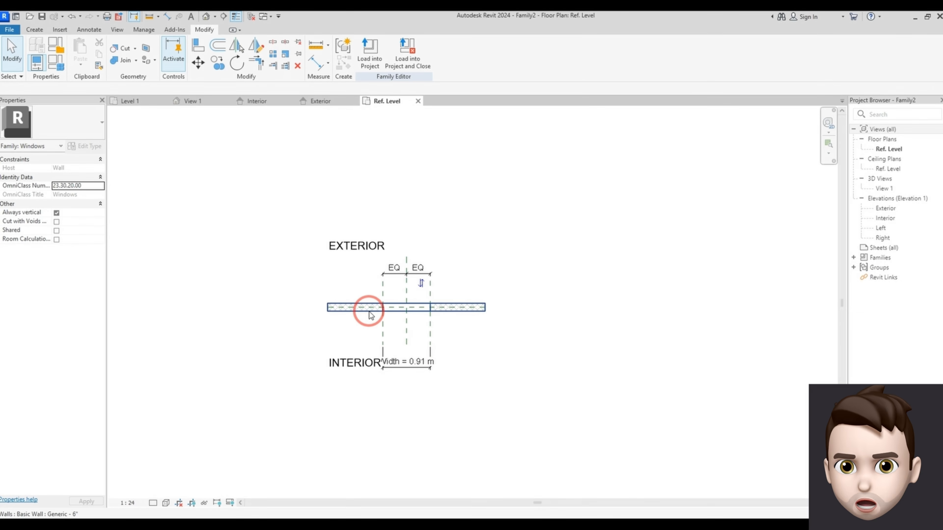
Step: Set the host wall's length to 5 m in the Ref. Level plan
click(367, 319)
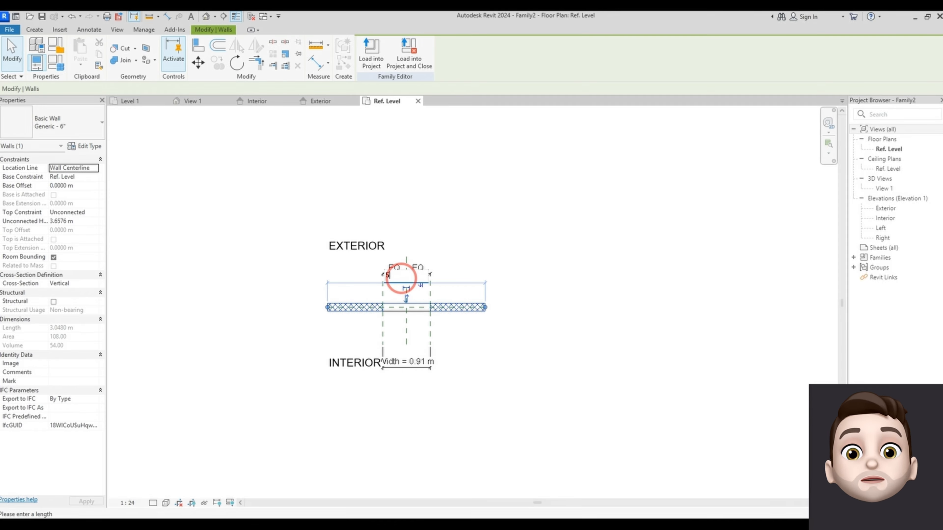
click(401, 278)
text(5)
click(249, 199)
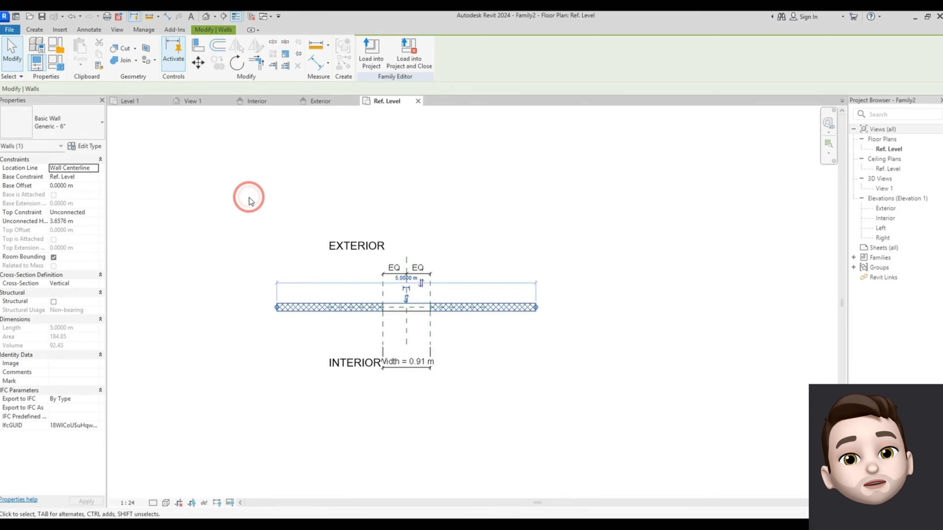
click(338, 261)
Step: Set the host wall's length to 10 m in the plan and deselect it
click(352, 304)
click(399, 276)
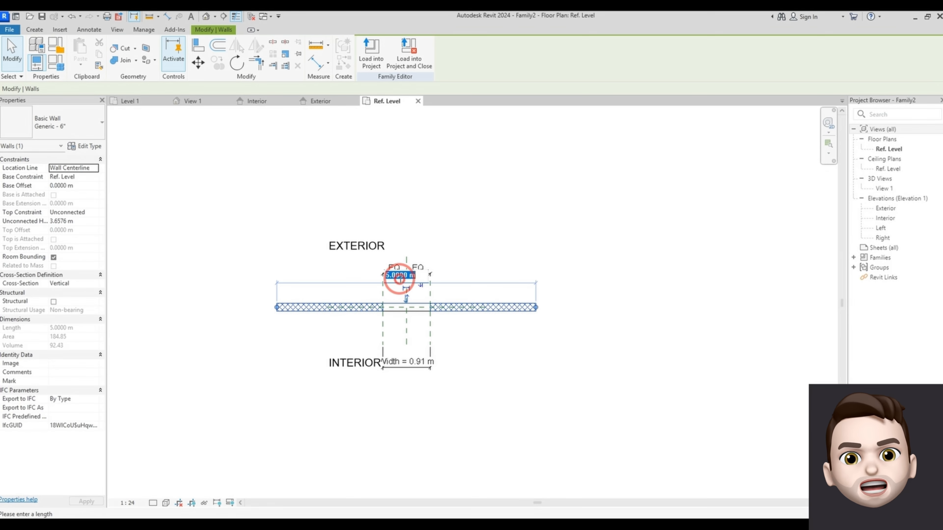
text(10)
click(547, 188)
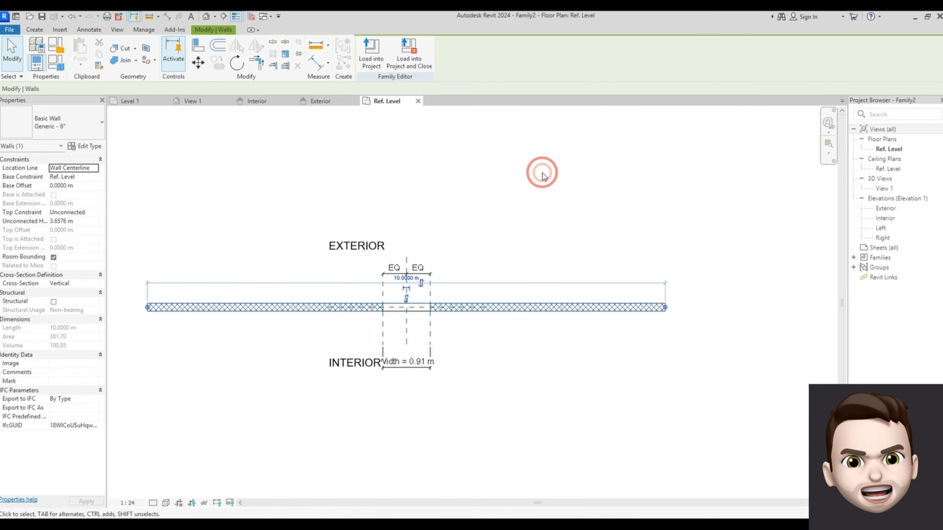
click(398, 322)
Step: Set the window family's Width parameter to 2.5 m and apply it
click(136, 61)
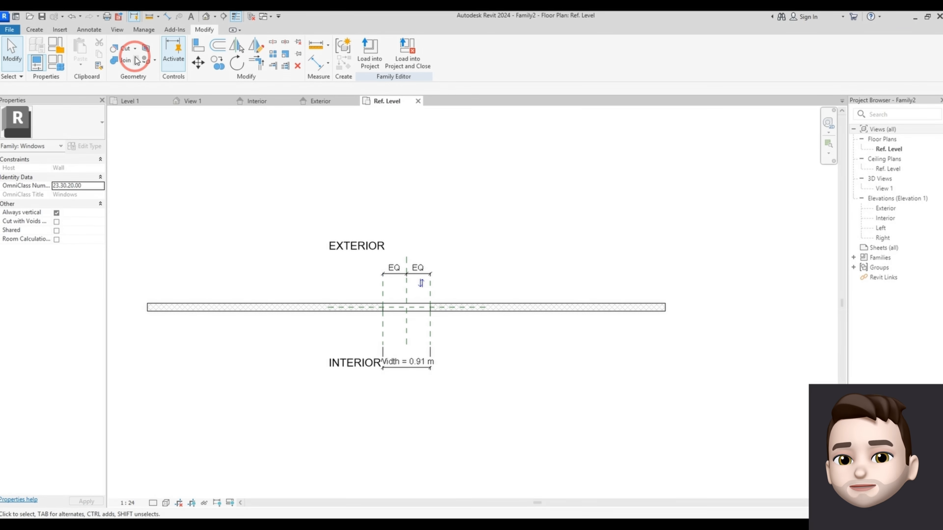
click(57, 70)
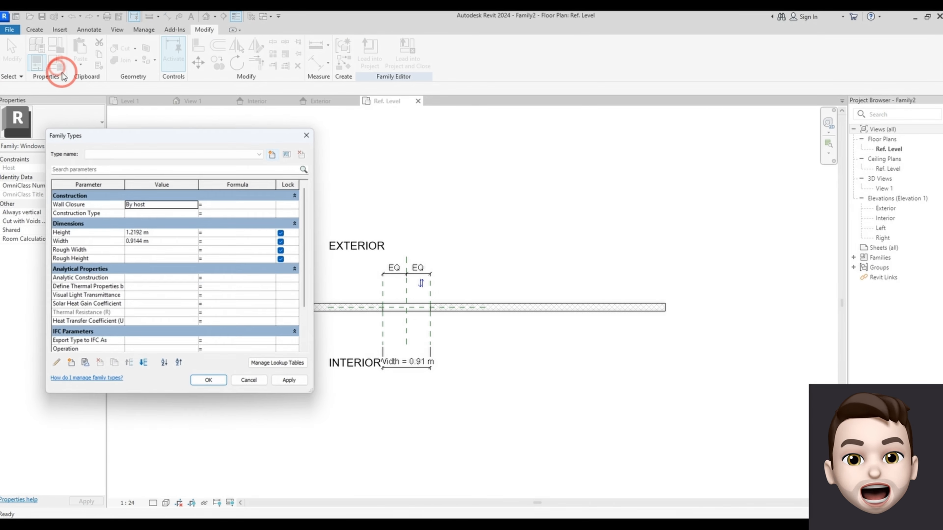
click(151, 242)
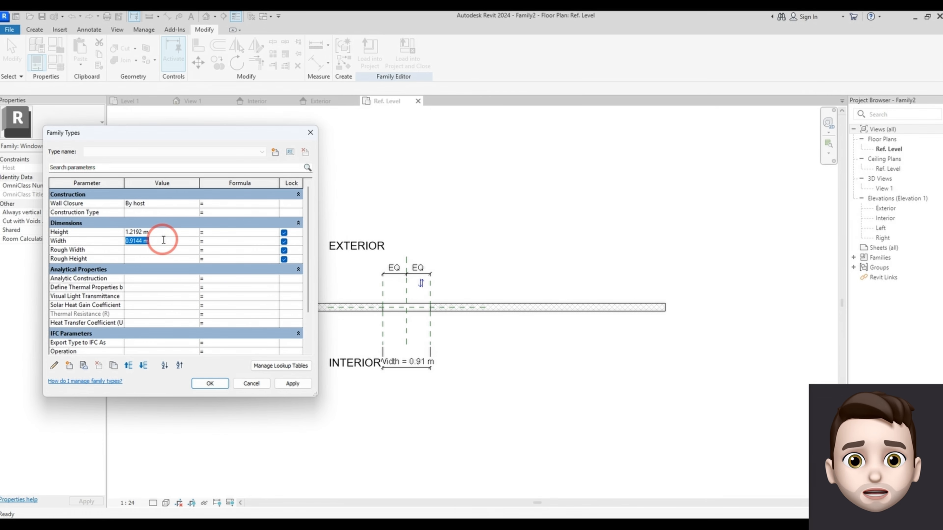
click(291, 383)
click(224, 383)
Step: Open the Exterior elevation and switch its visual style to a shaded display
click(322, 101)
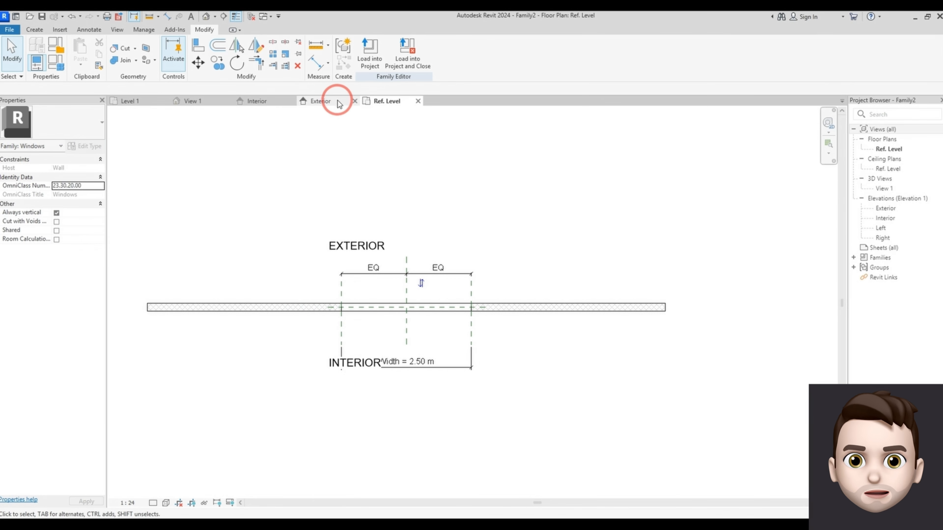
click(404, 253)
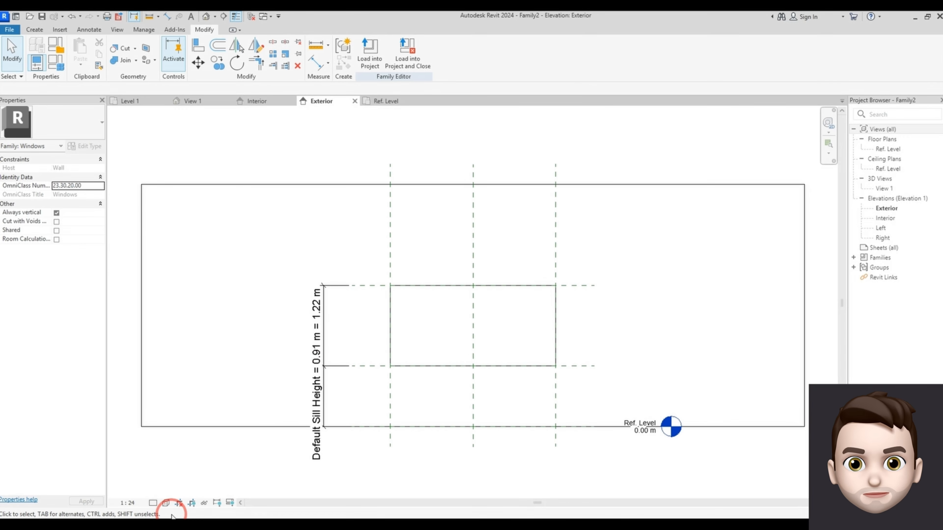
click(166, 503)
click(183, 463)
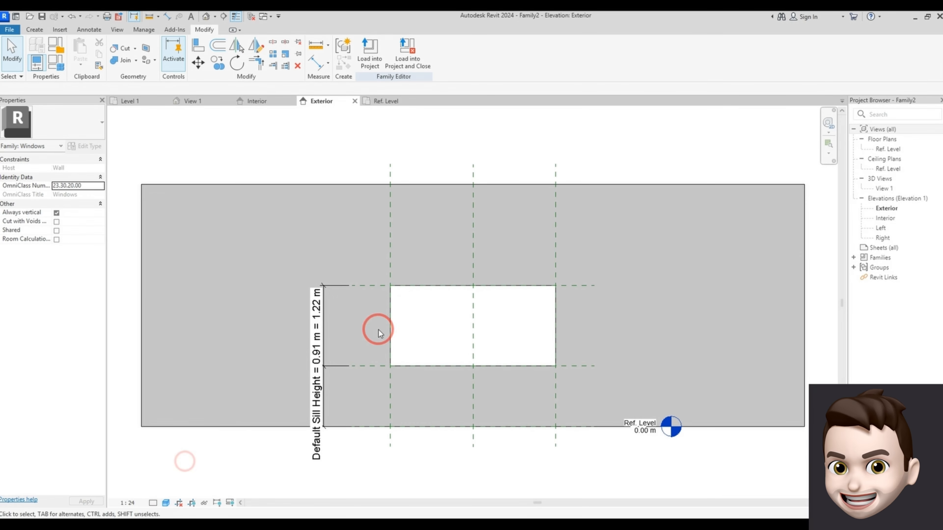
Step: Stretch the host wall's base down to about 1.44 m below the Ref. Level
scroll(491, 316, down, 4)
scroll(439, 312, up, 3)
scroll(439, 312, down, 2)
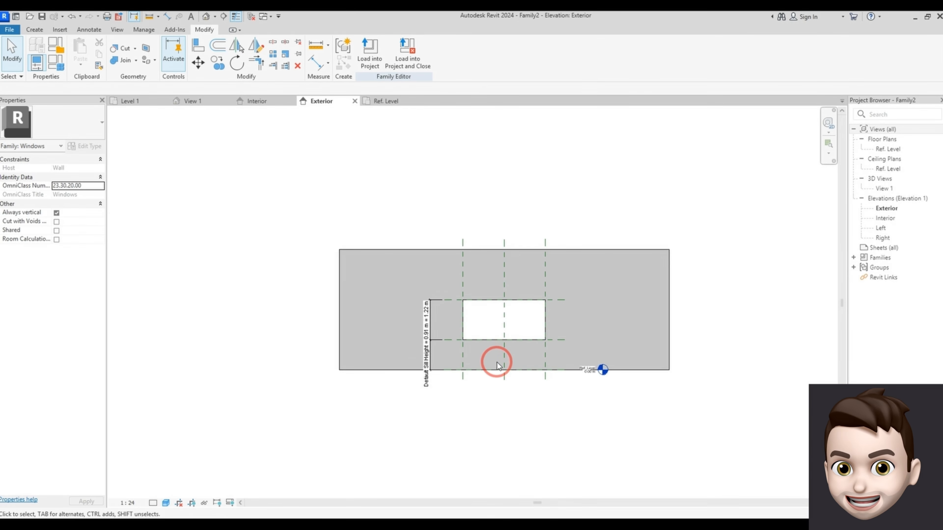
click(501, 371)
drag(511, 397, 514, 419)
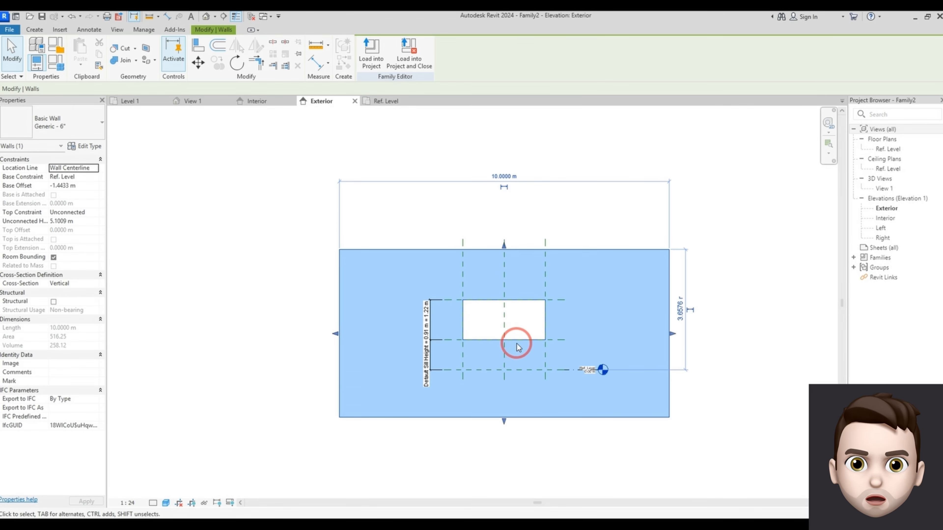
key(Escape)
Step: Edit the opening cut's boundary, moving its bottom edge down to the Ref. Level, removing the conflicting constraints and locking it there
click(504, 342)
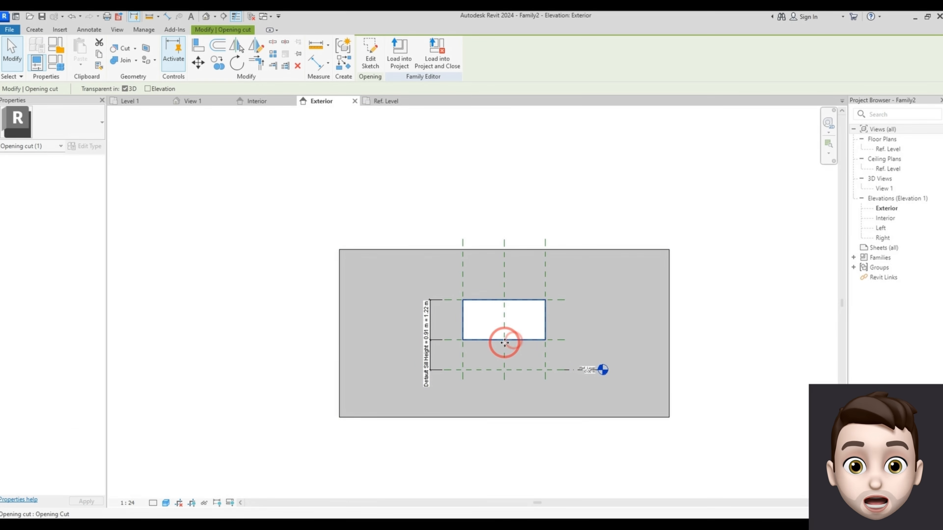
double_click(493, 340)
drag(494, 340, 499, 370)
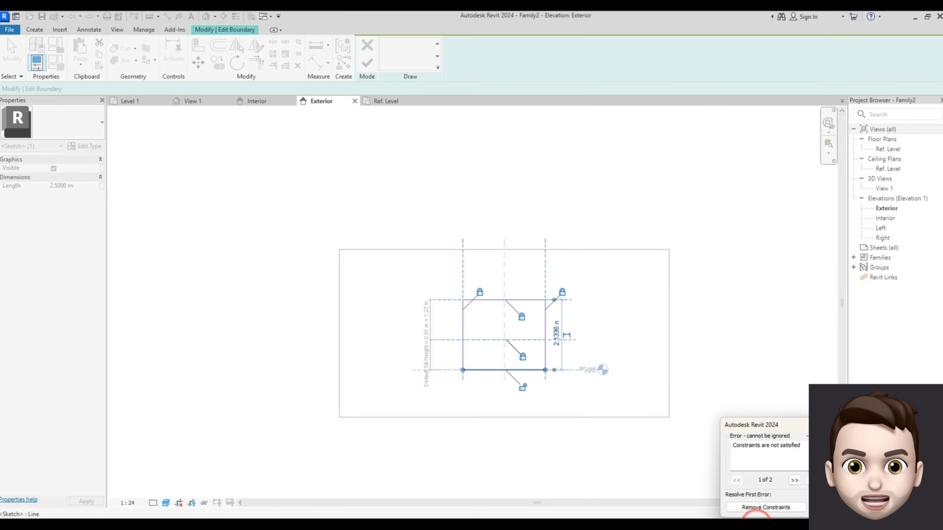
click(751, 508)
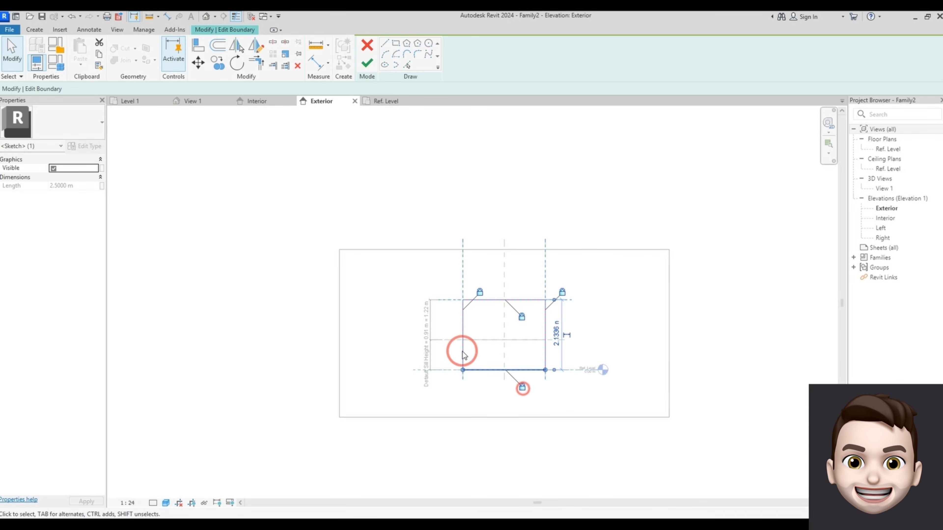
click(367, 64)
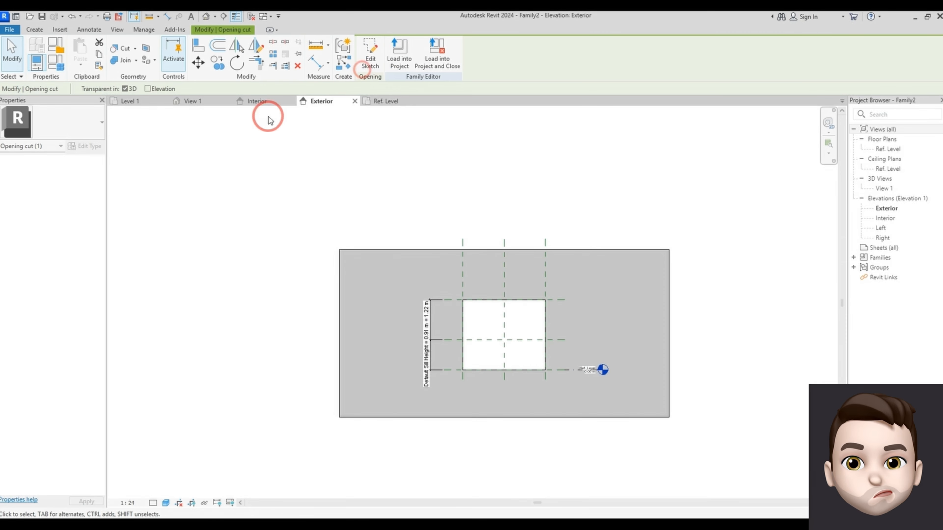
Step: Set the window family's Width parameter to 2 m
click(61, 66)
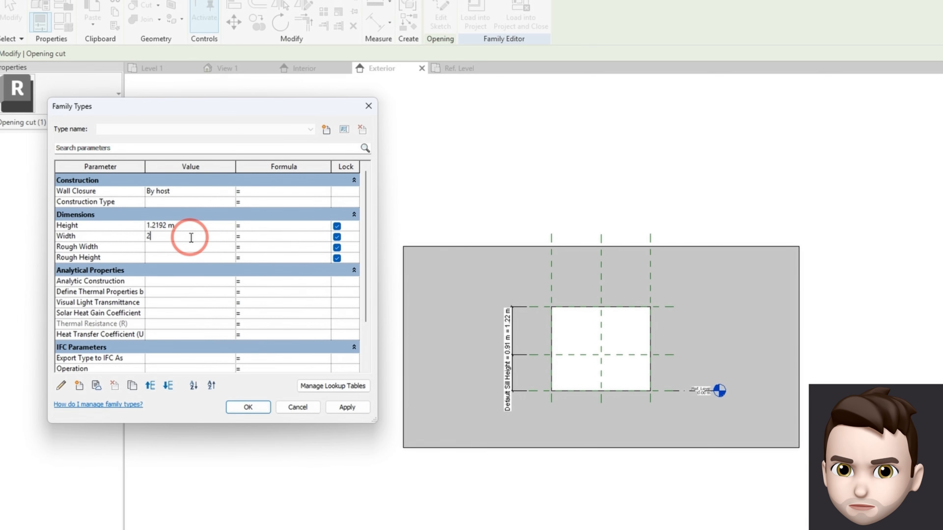
click(338, 408)
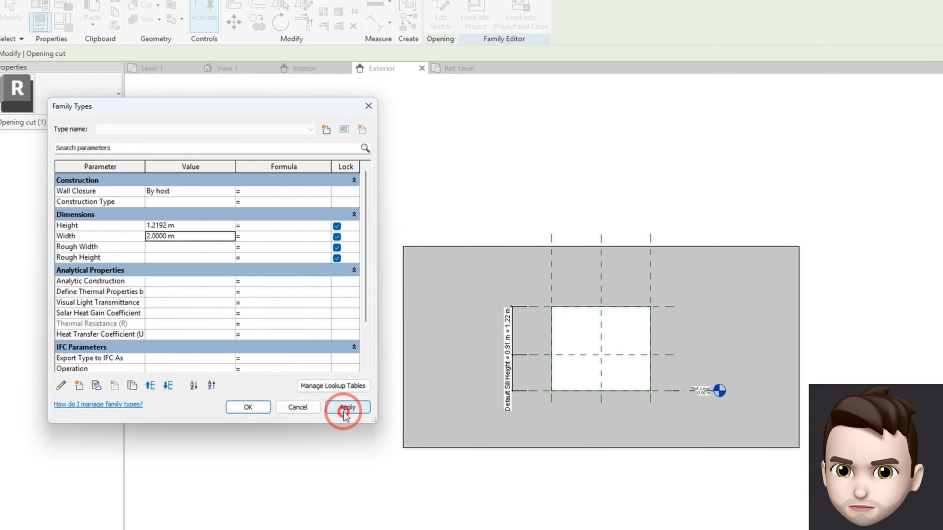
click(248, 406)
Step: Draw two horizontal reference planes above the opening, the first about 0.29 m above its head and the second about 0.28 m higher
scroll(604, 353, up, 6)
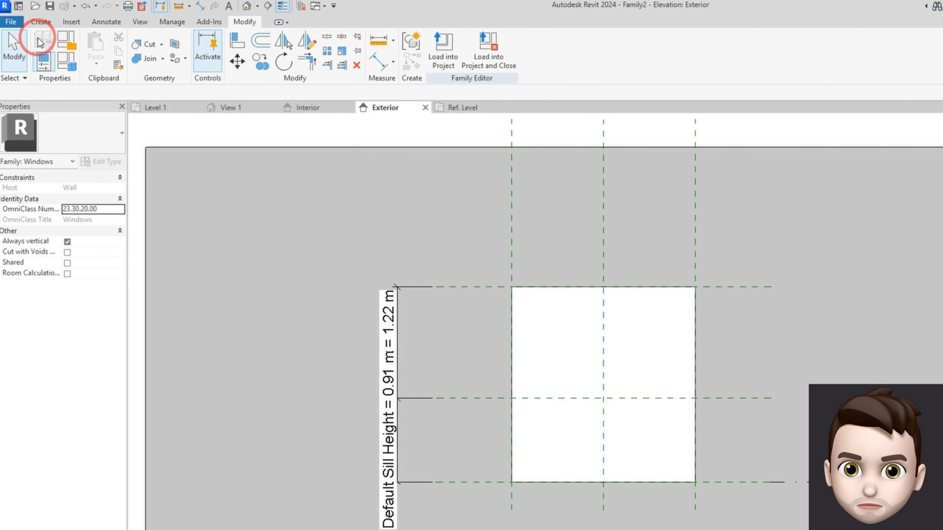
click(39, 26)
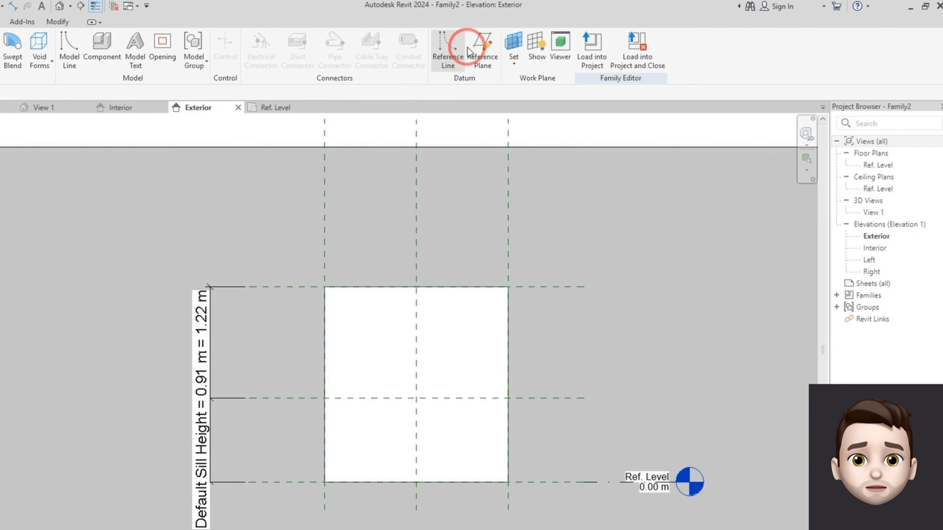
click(669, 47)
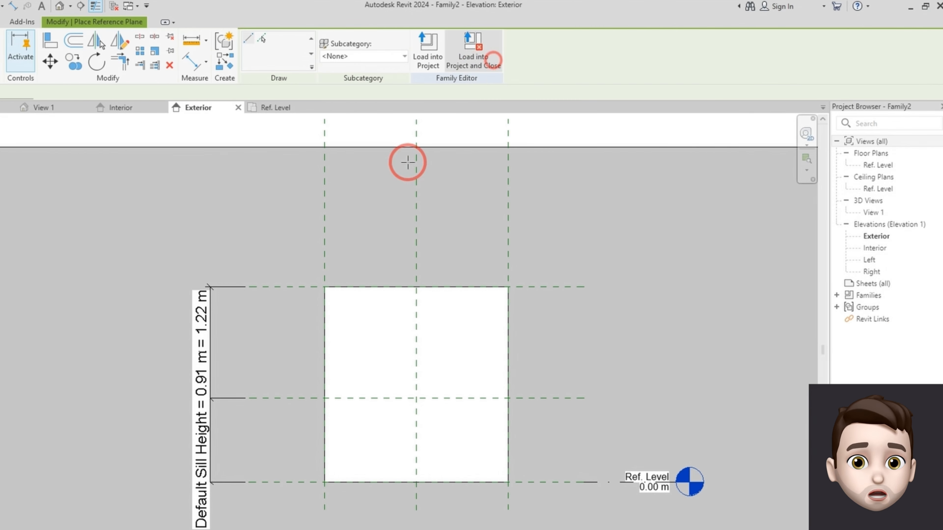
click(384, 260)
click(726, 260)
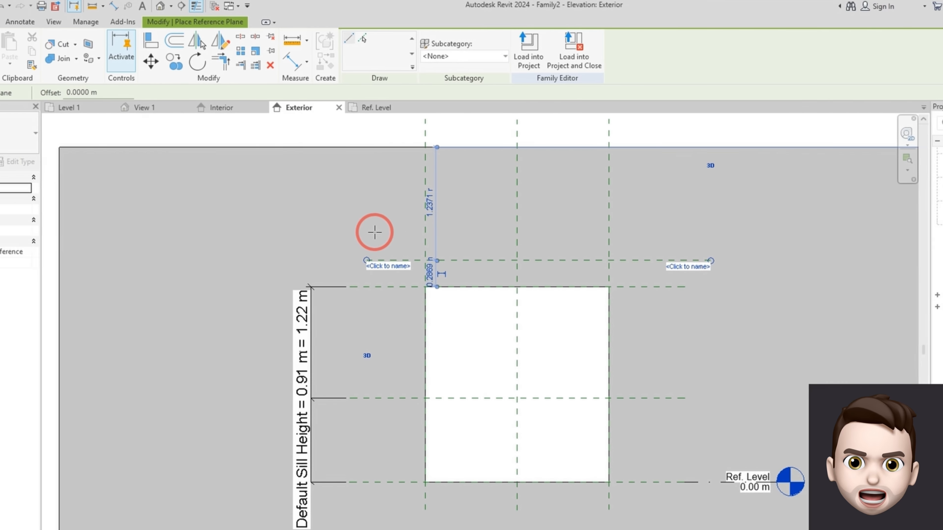
click(367, 235)
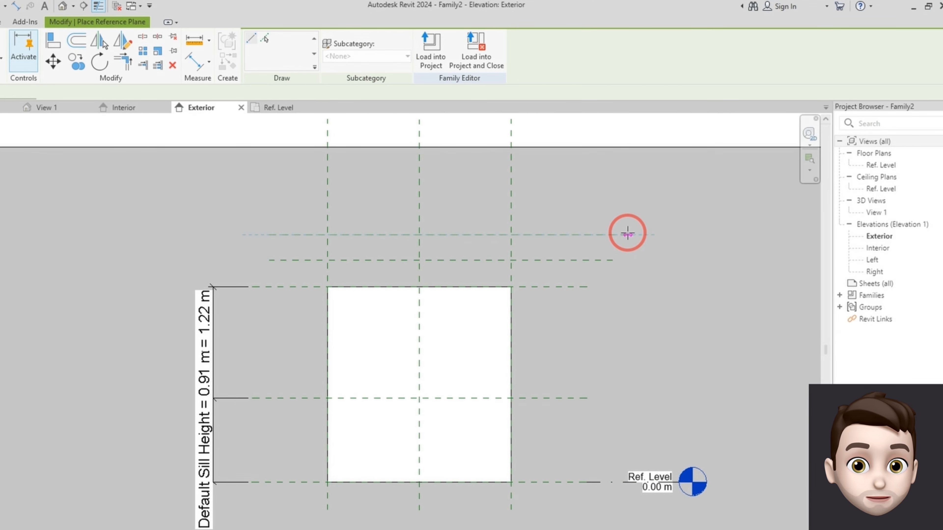
click(725, 234)
key(Escape)
key(Escape)
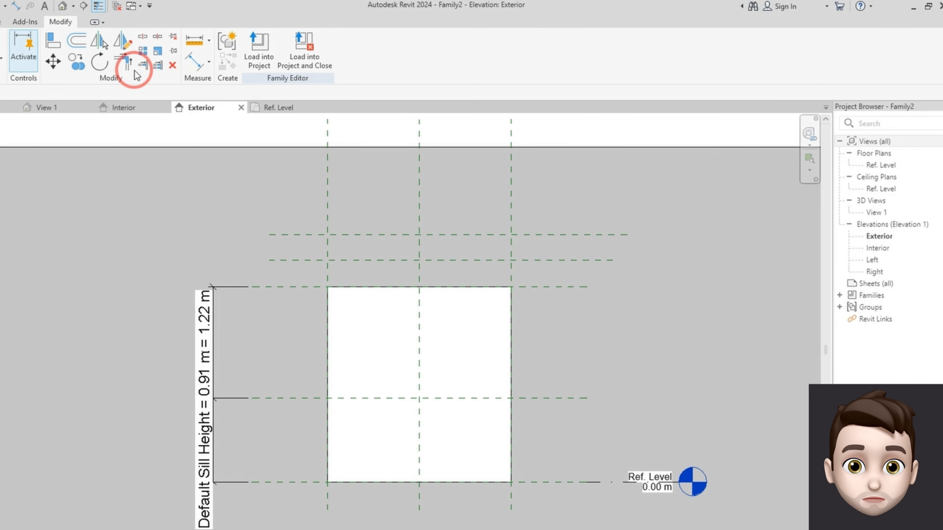
Step: Dimension each of the two new reference planes separately from the Ref. Level on the opening's outer side
key(d)
key(i)
click(533, 260)
click(548, 482)
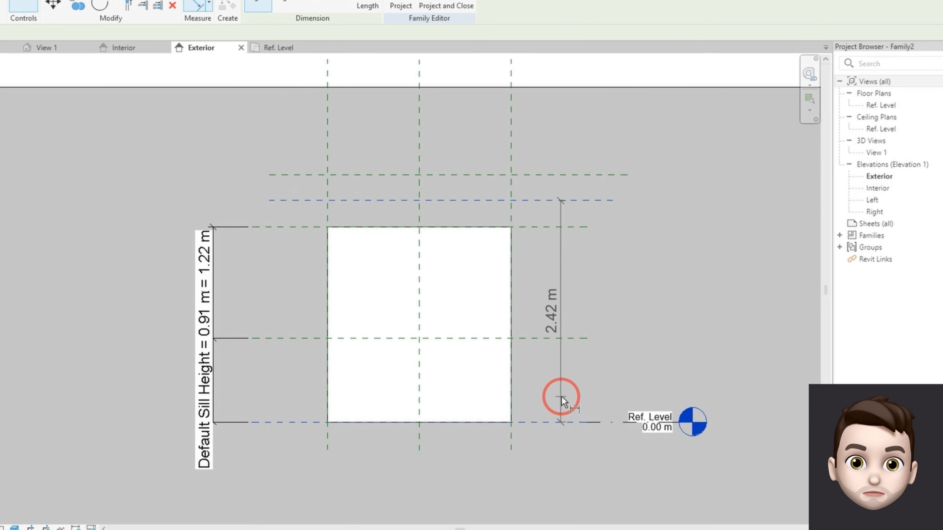
click(577, 175)
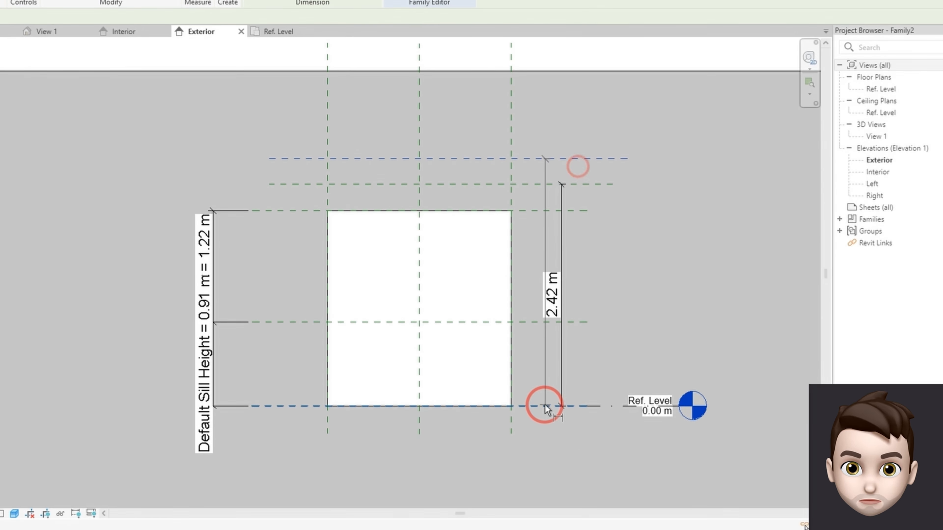
click(545, 421)
click(600, 373)
Step: Label the lower reference plane's height dimension with a new instance family parameter named h1
click(558, 226)
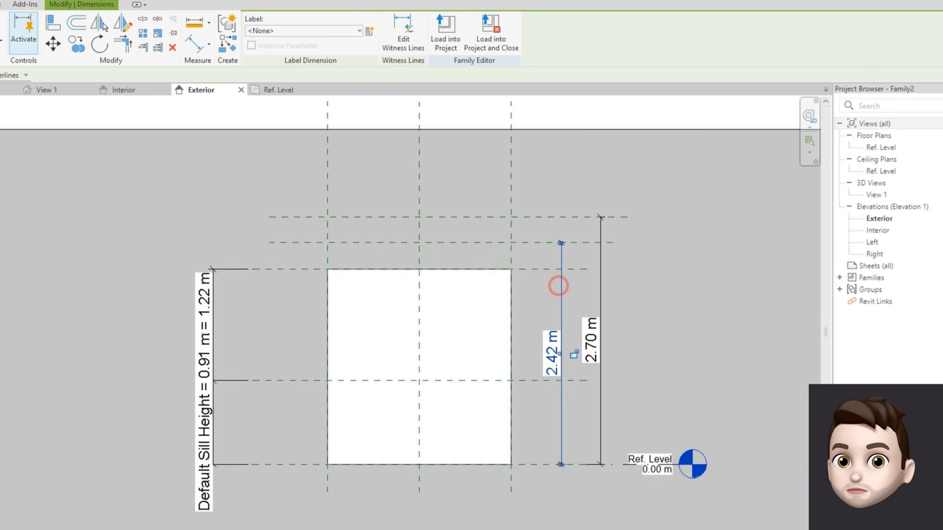
click(367, 29)
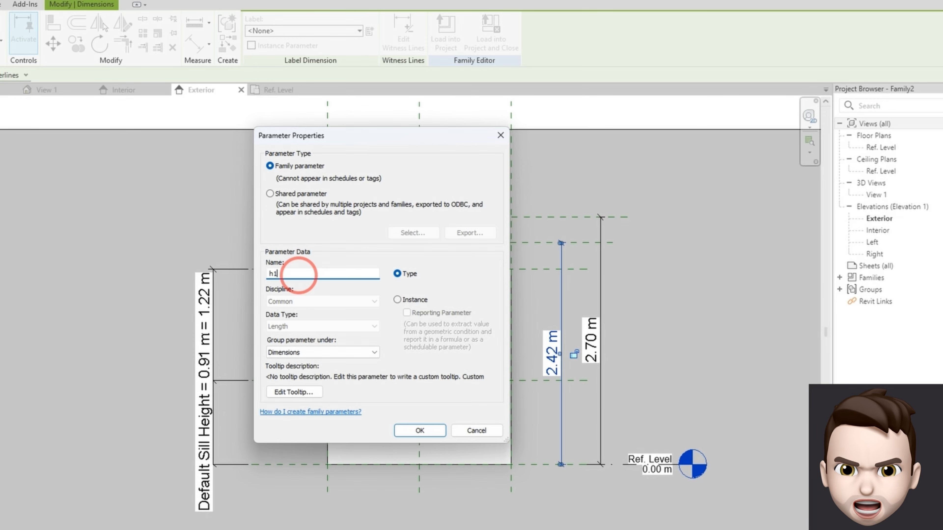
click(397, 300)
click(419, 430)
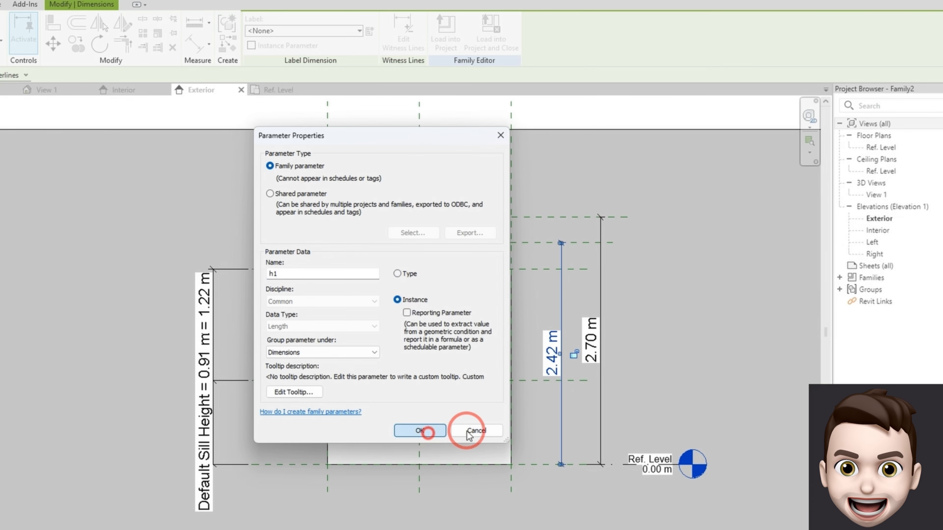
key(Escape)
Step: Label the upper reference plane's height dimension with a new instance family parameter named h2
click(601, 277)
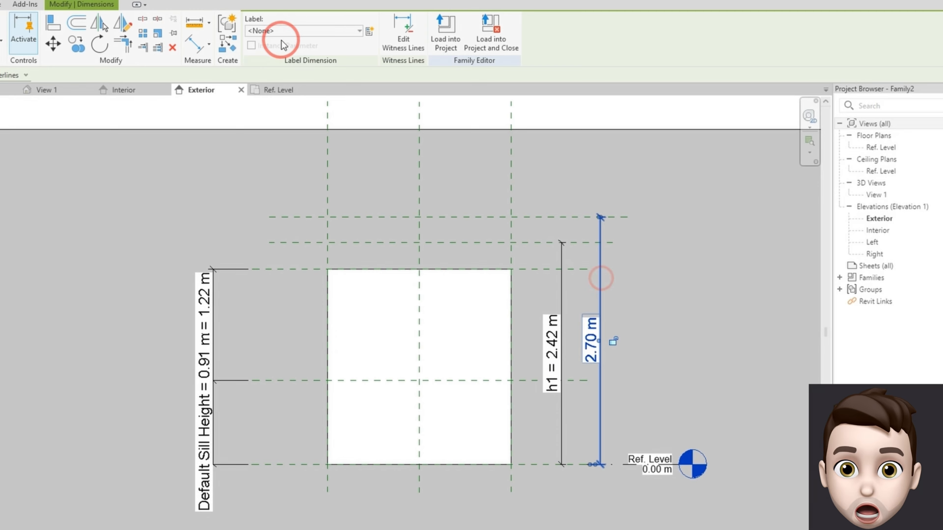
click(367, 30)
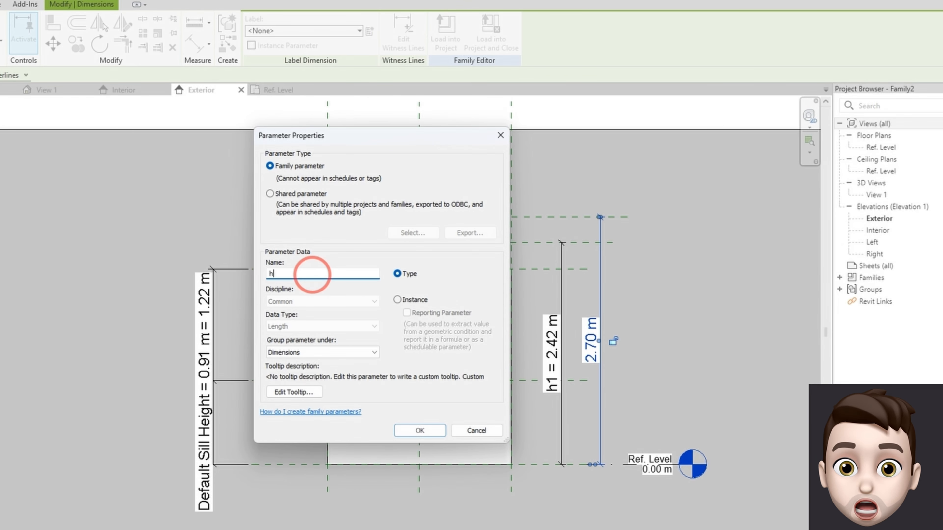
click(388, 299)
click(420, 430)
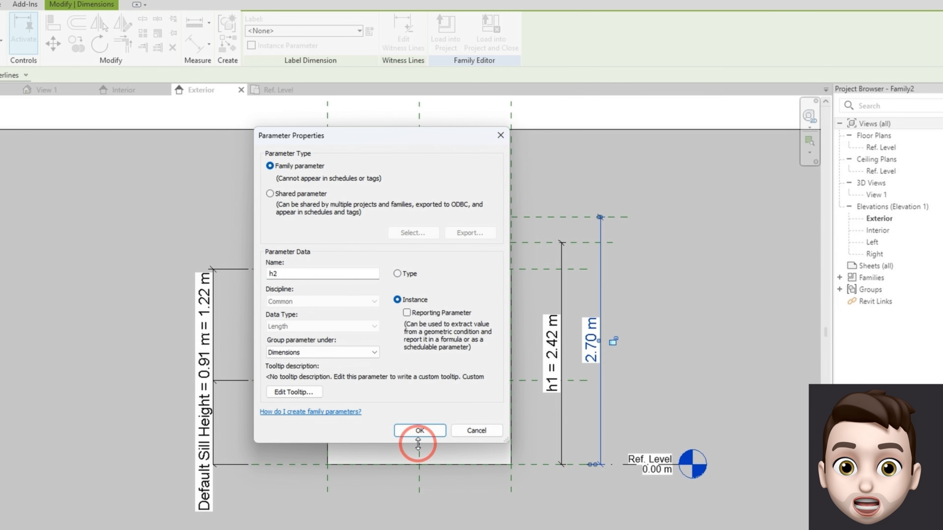
key(Escape)
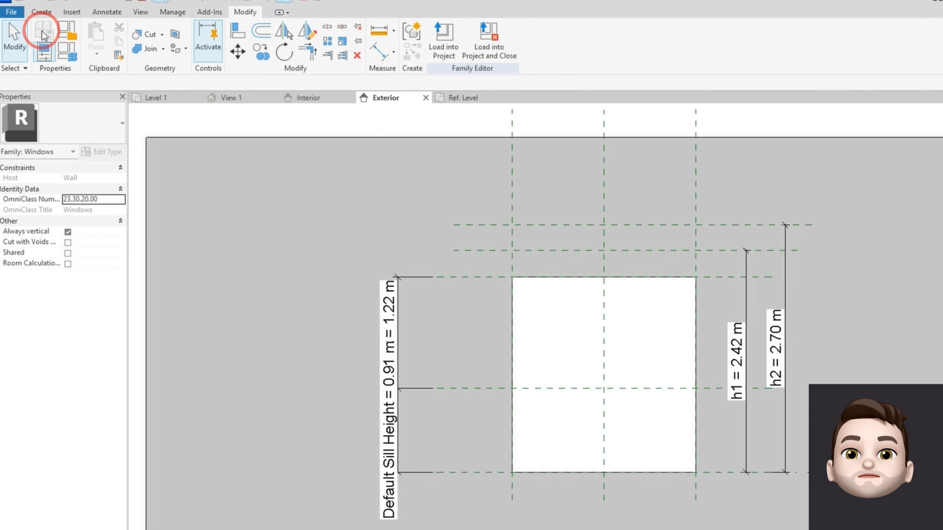
Step: Start an extrusion sketch with lines picked from the opening's two side reference planes and the base plane, locking them in place
click(39, 13)
click(98, 37)
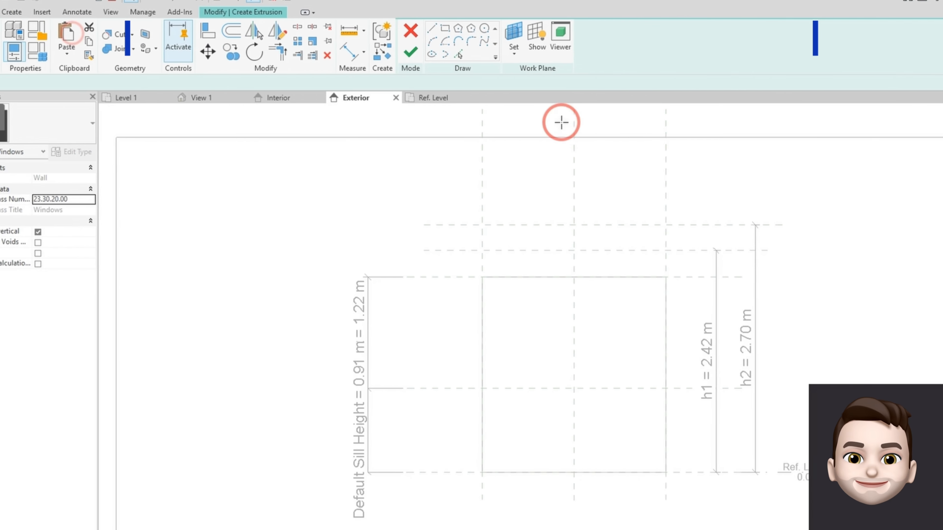
click(488, 57)
click(392, 56)
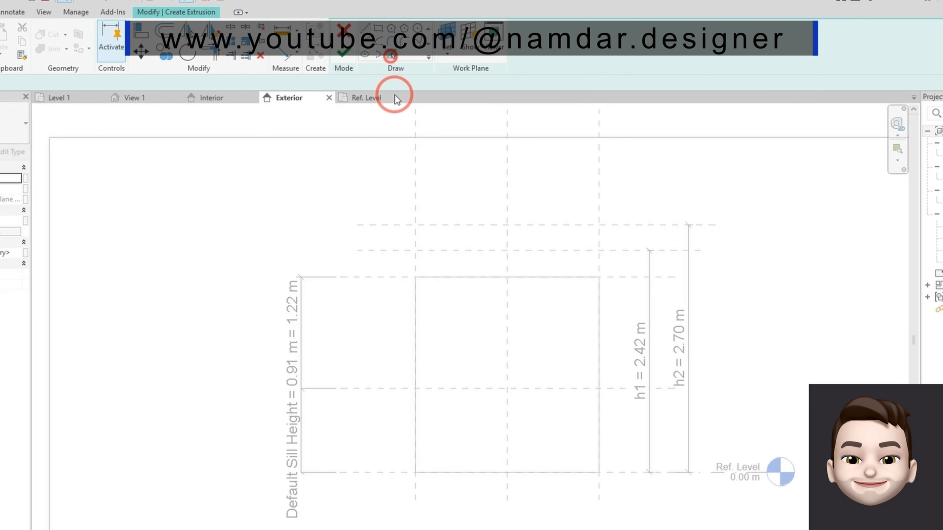
click(416, 264)
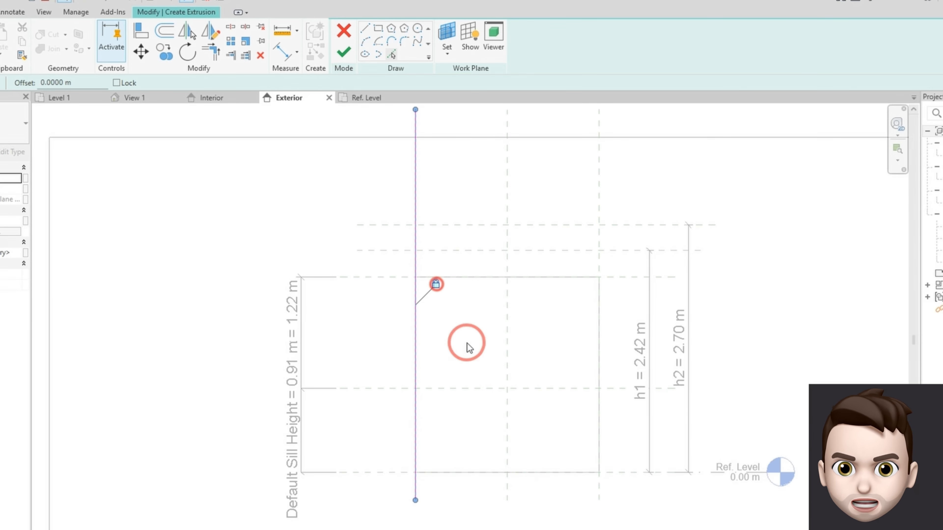
click(600, 273)
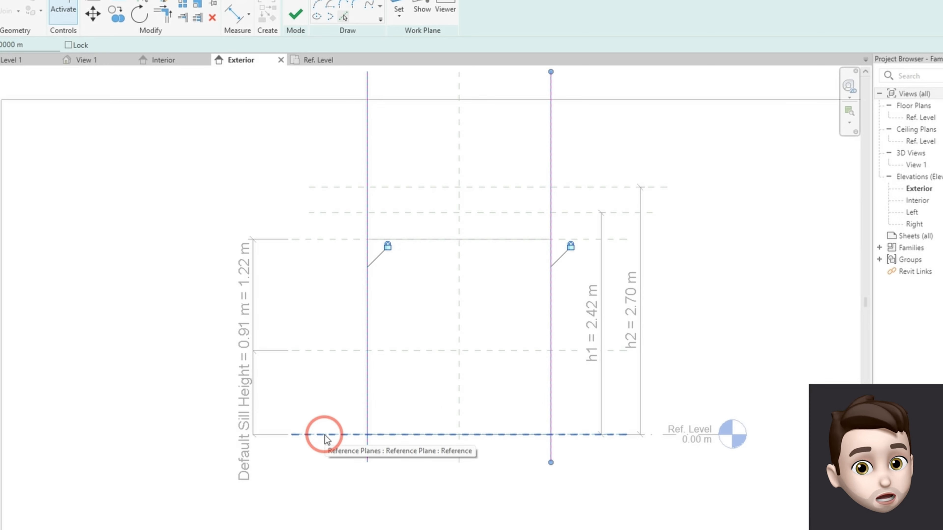
click(324, 435)
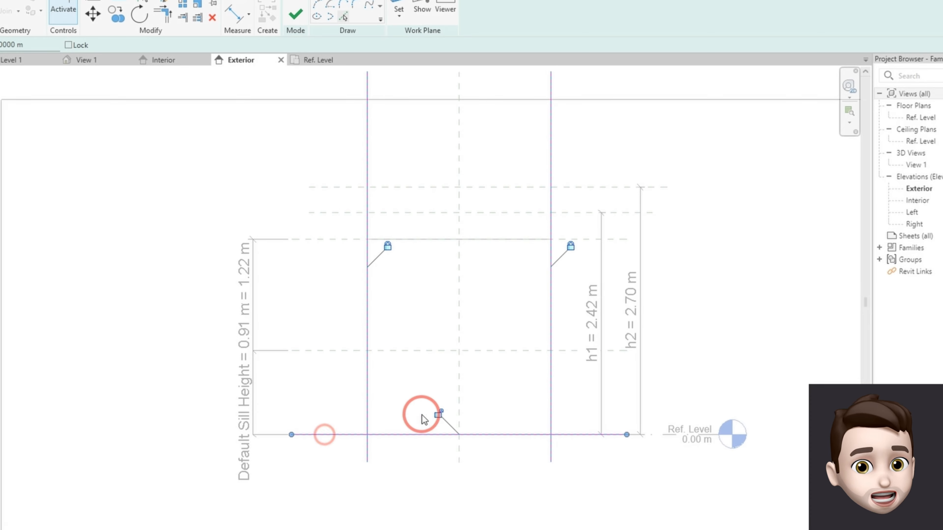
Step: Offset copies of the two side lines and the base line 0.3 m toward the inside of the opening
click(200, 32)
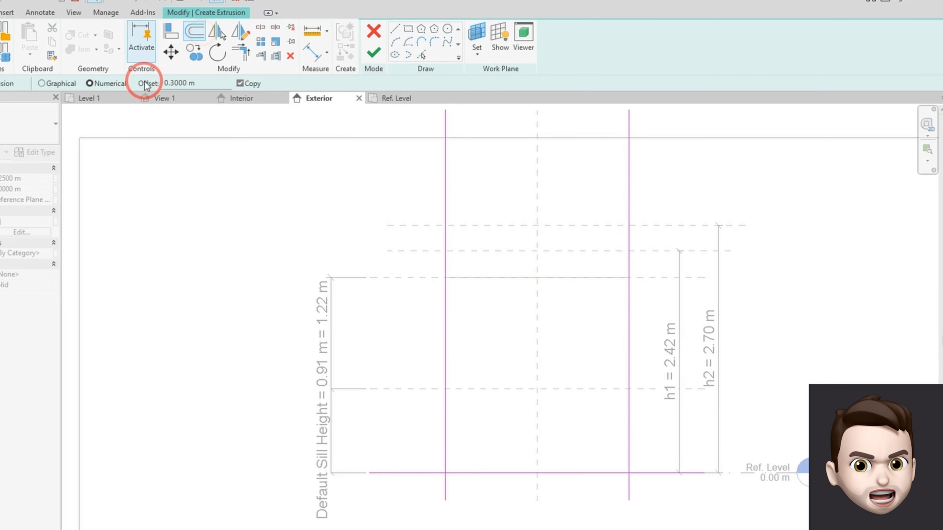
click(442, 351)
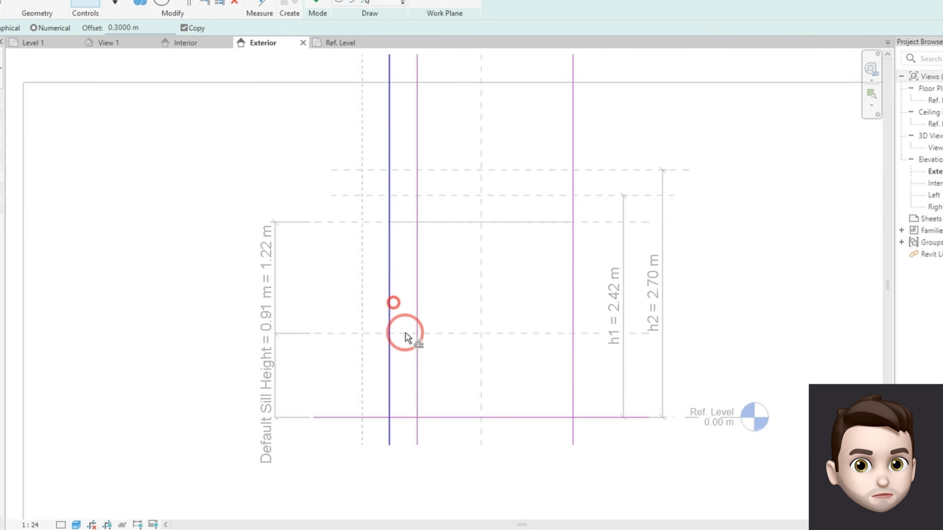
click(457, 417)
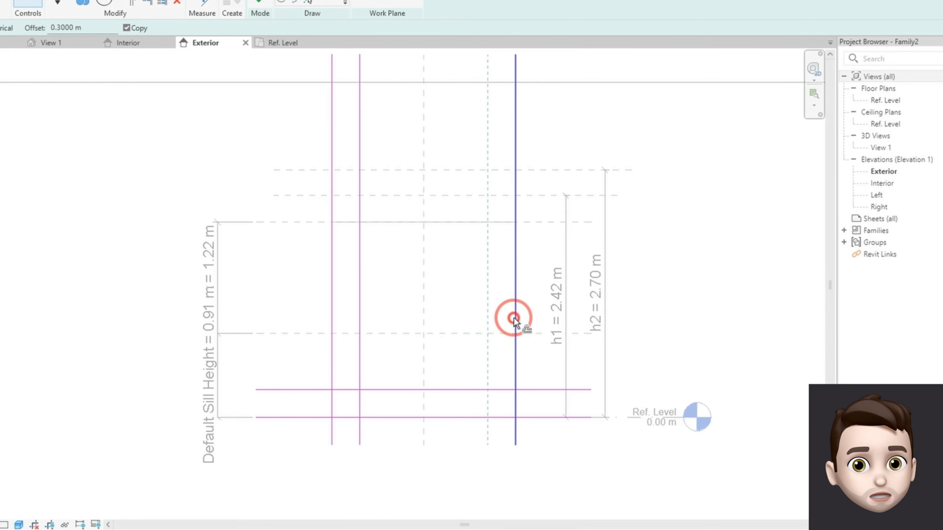
click(514, 319)
Step: Draw short horizontal lines at the opening's head, closing the gap between each pair of side lines
click(281, 29)
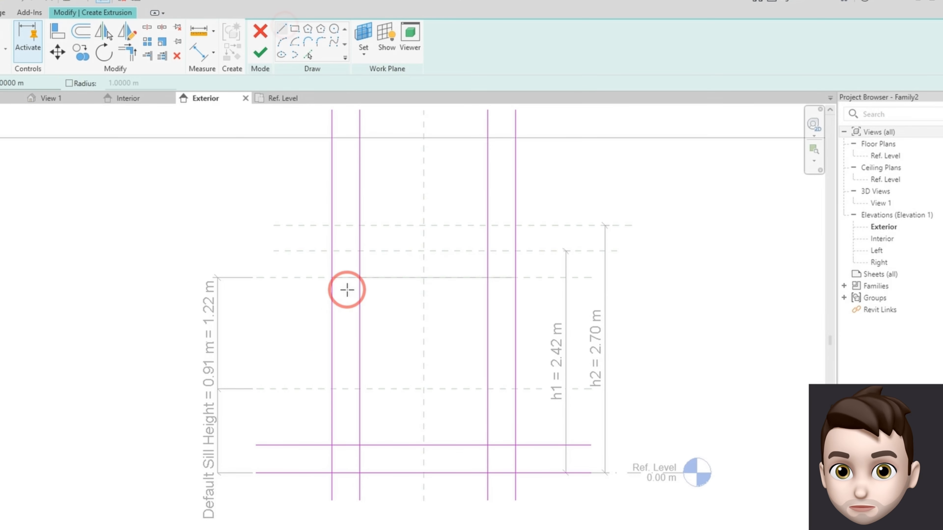
click(332, 278)
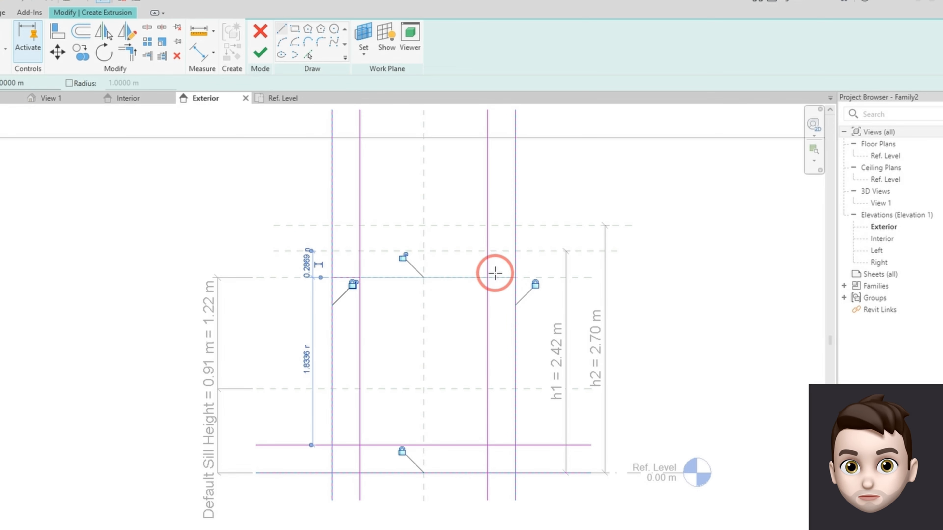
click(516, 277)
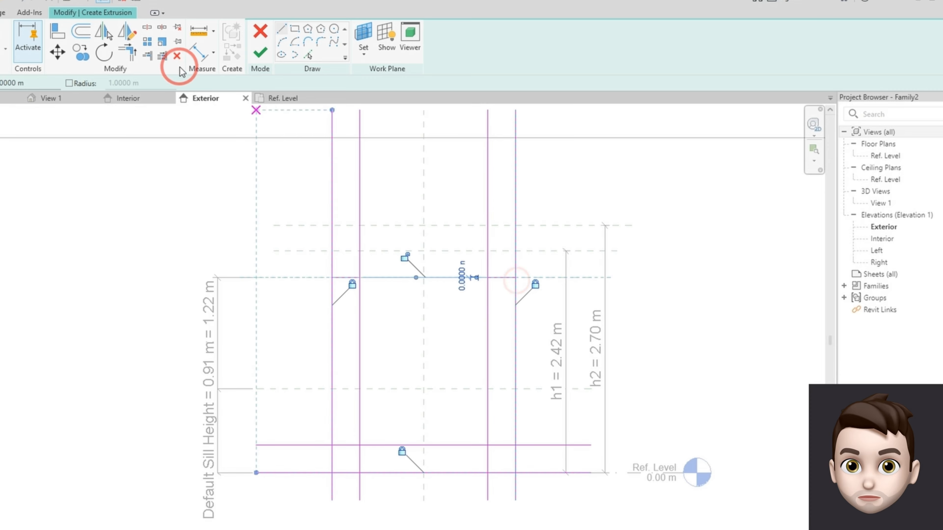
Step: Trim the sketch lines to corners, forming a closed U-shaped profile around the opening's sides and base, and finish the extrusion
click(128, 56)
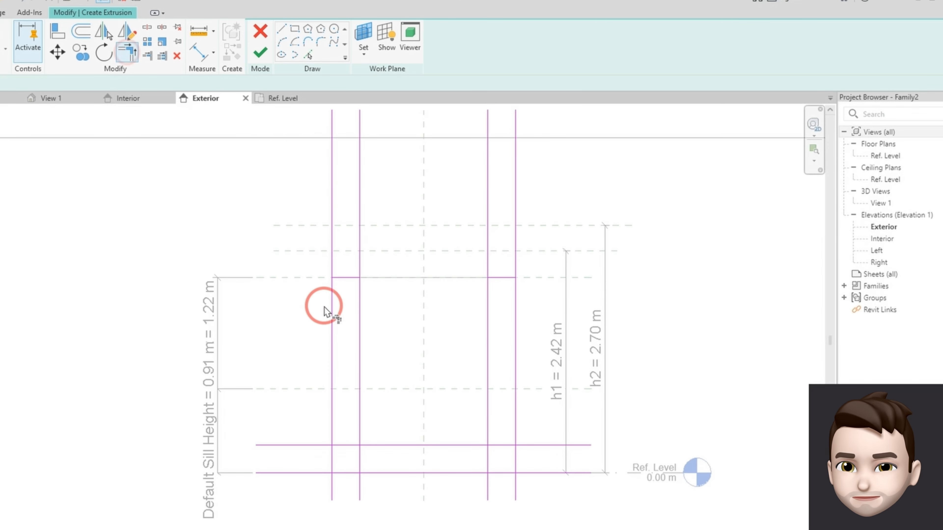
click(331, 295)
click(338, 278)
click(360, 292)
click(364, 446)
click(362, 442)
click(331, 458)
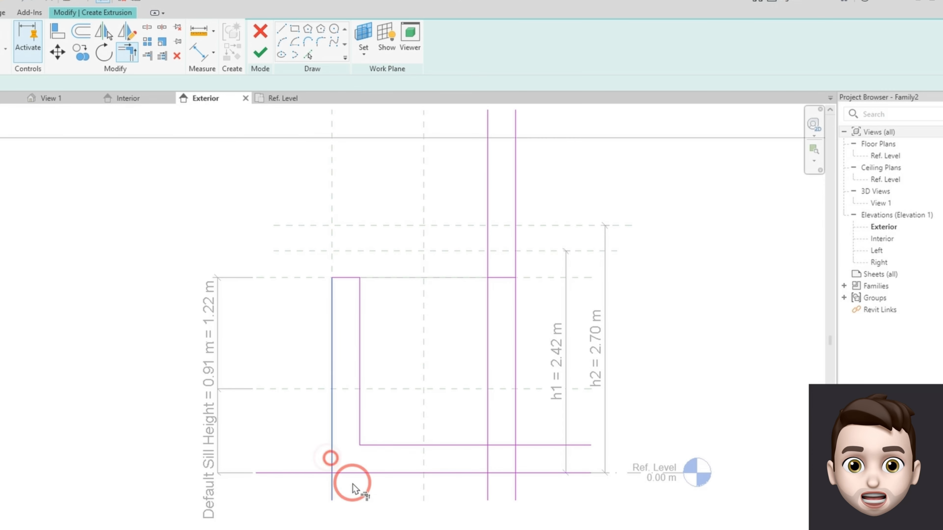
click(362, 474)
click(514, 463)
click(472, 445)
click(488, 434)
click(488, 292)
click(495, 278)
click(513, 289)
click(259, 51)
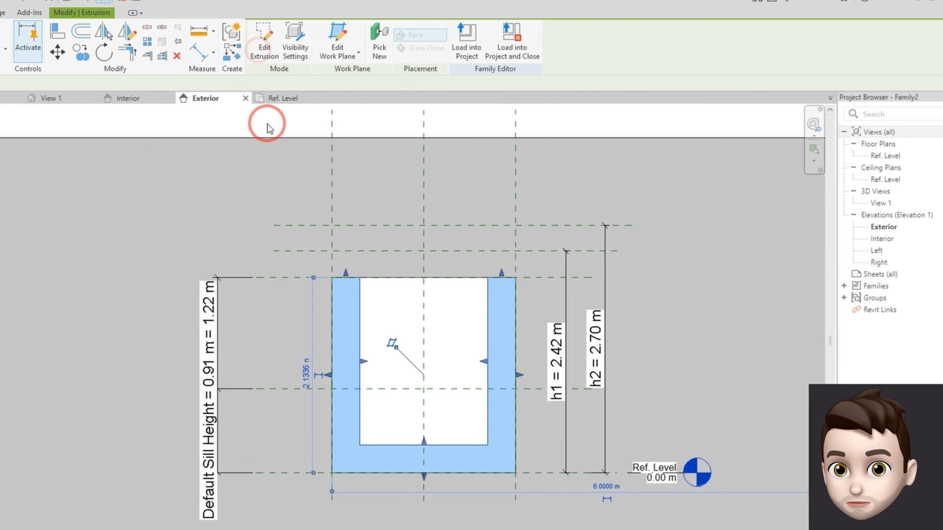
Step: Set the window family's Width parameter to 4 m
click(68, 48)
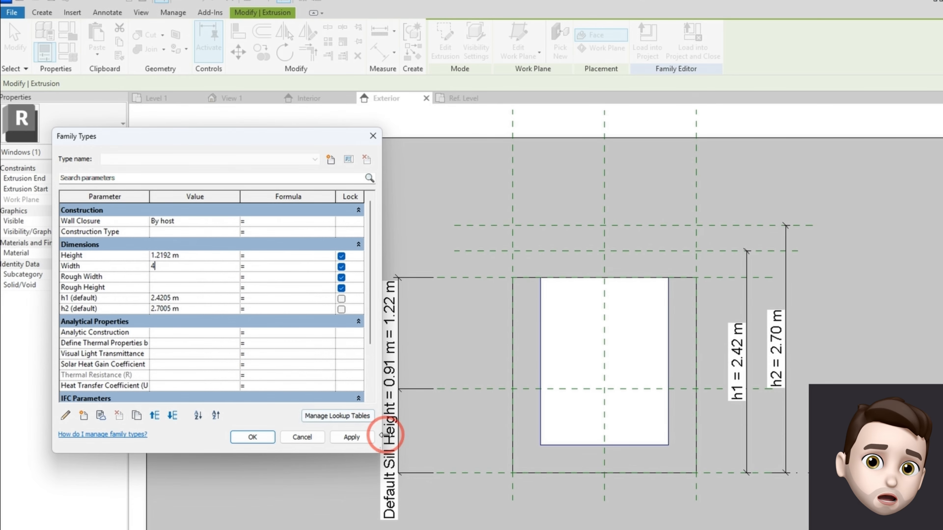
click(351, 437)
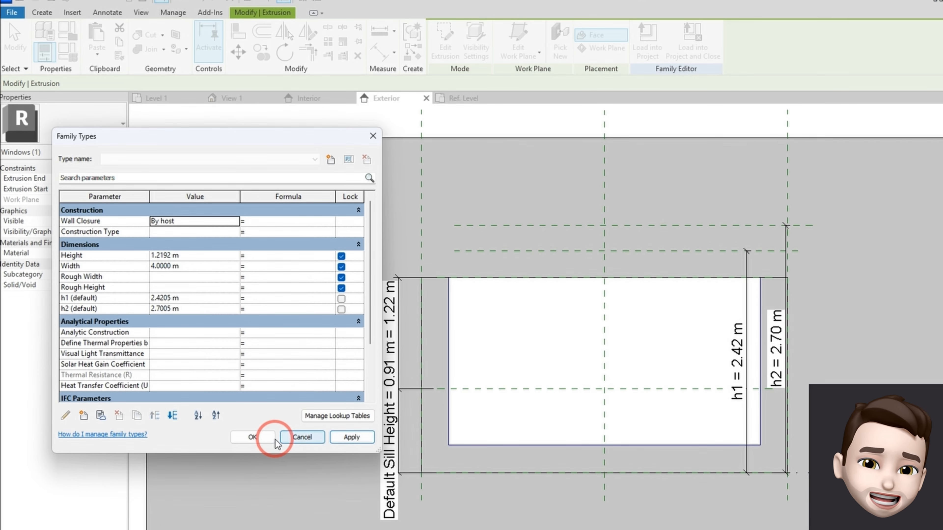
click(262, 437)
Step: Stretch the host wall's top edge up to about 5.1 m above the Ref. Level
scroll(427, 323, down, 3)
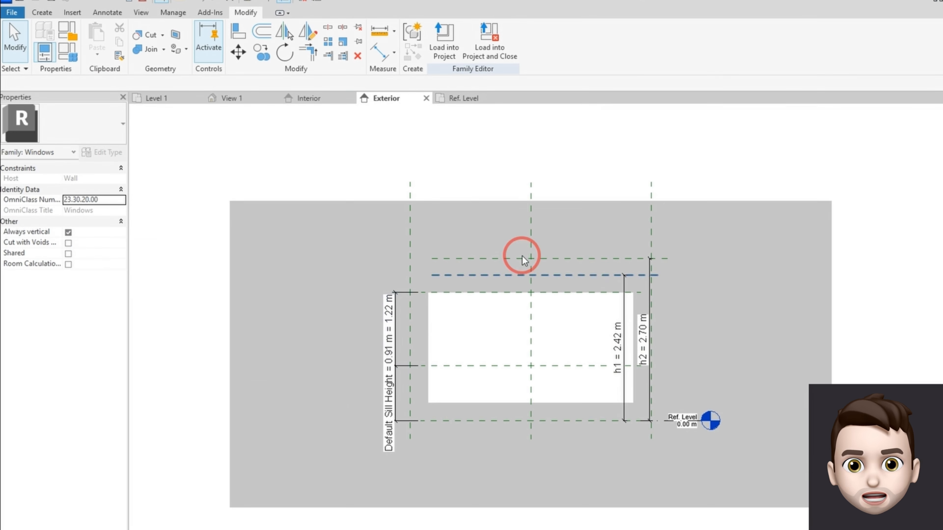
click(505, 202)
drag(540, 120, 542, 113)
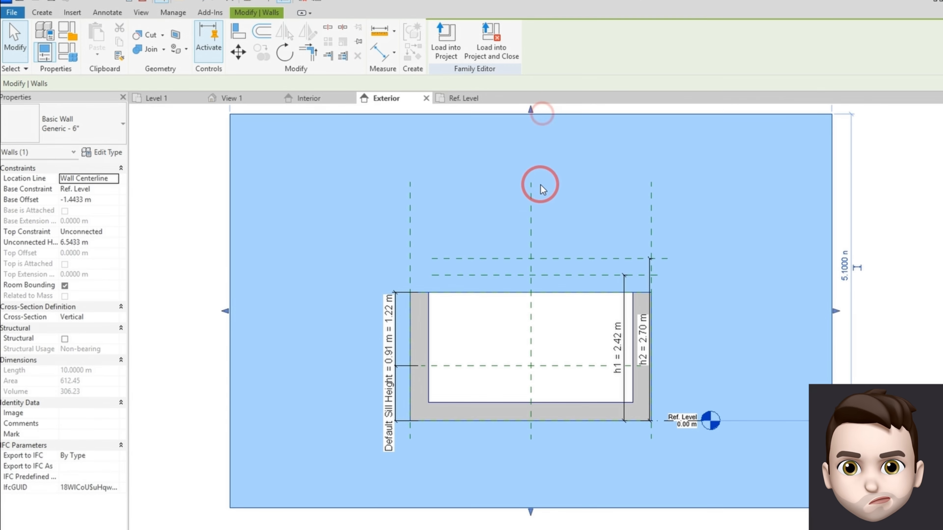
scroll(548, 203, up, 1)
scroll(553, 249, down, 3)
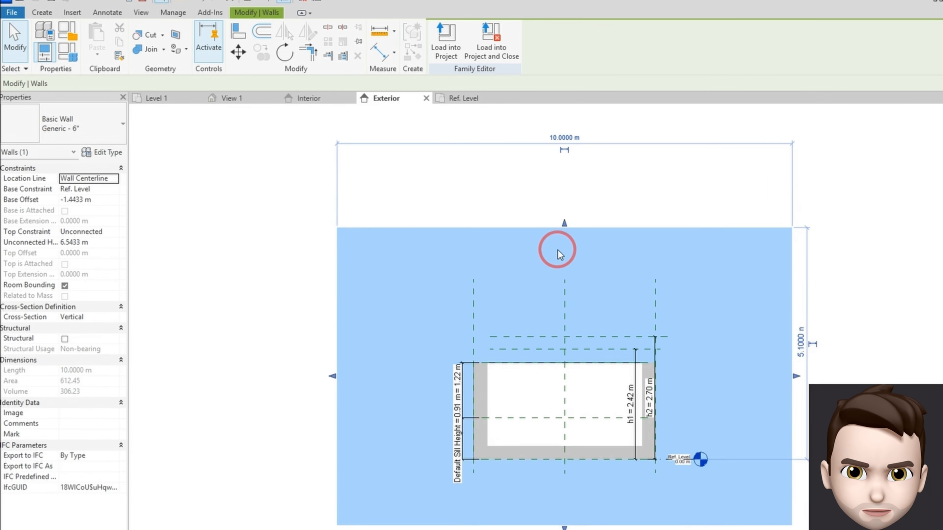
key(Escape)
Step: Stretch the frame extrusion's left leg to the h2 reference plane and its right leg to the h1 plane, locking both
click(494, 354)
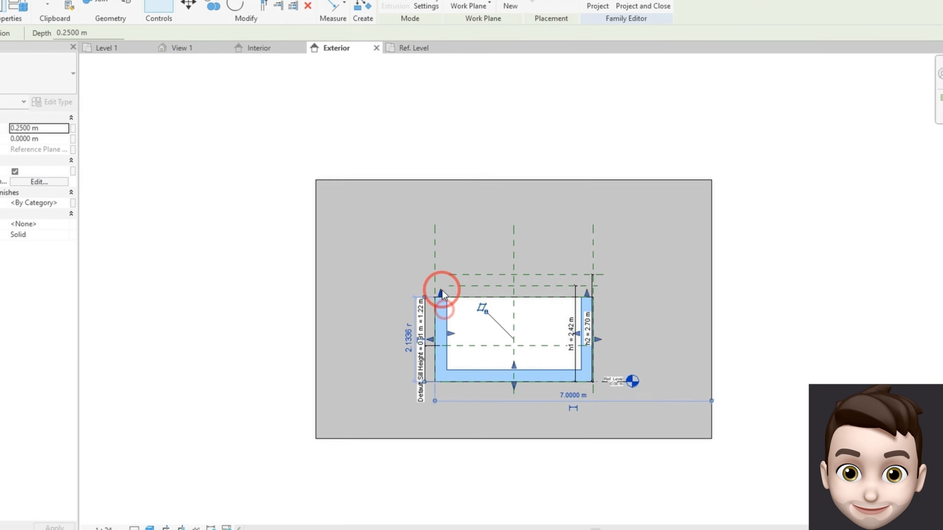
scroll(490, 348, up, 3)
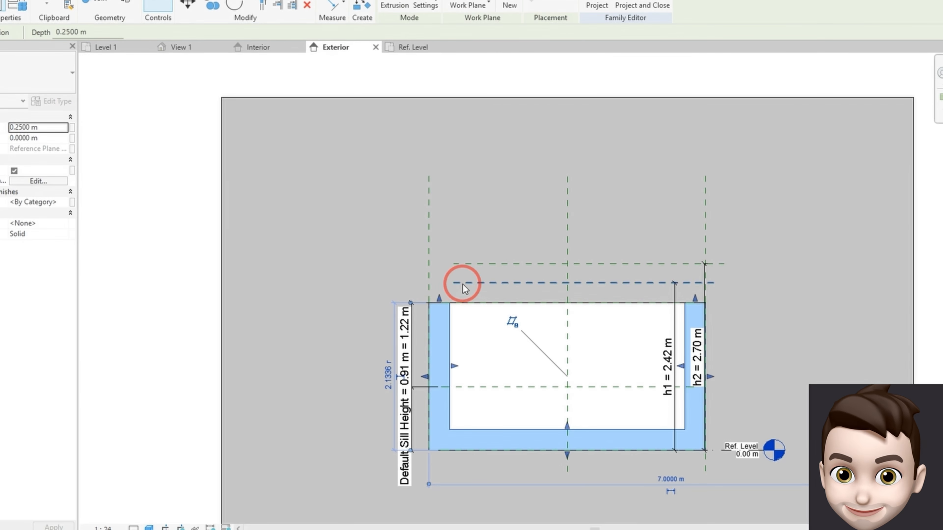
drag(439, 297, 450, 263)
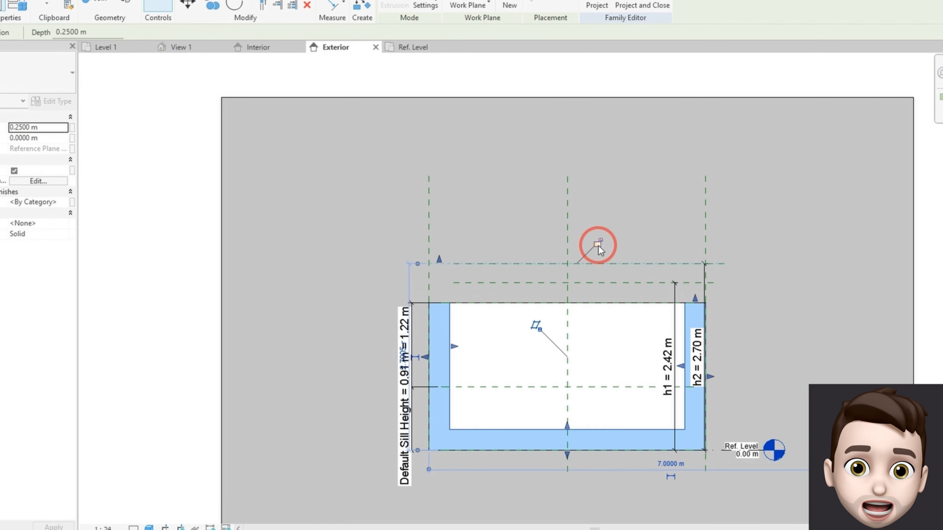
drag(695, 297, 695, 279)
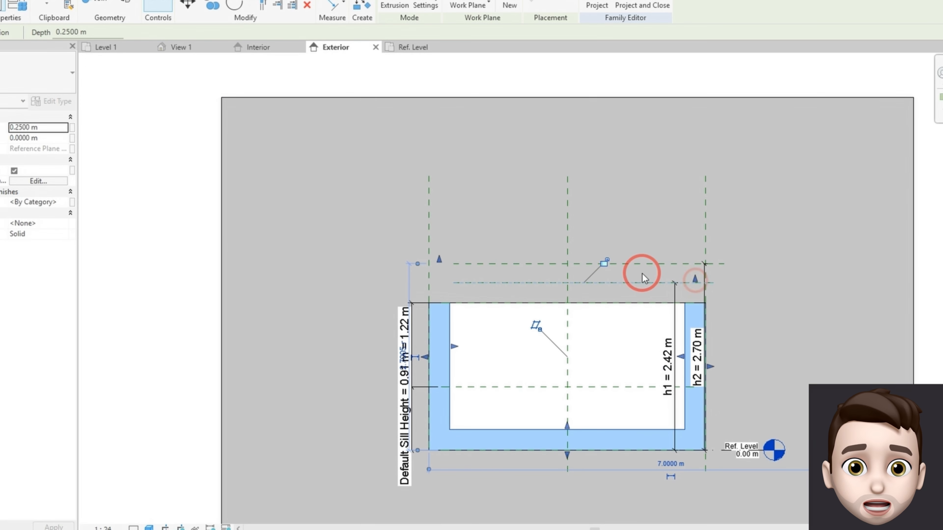
click(601, 263)
click(280, 255)
scroll(278, 254, down, 1)
middle_drag(278, 254, 379, 223)
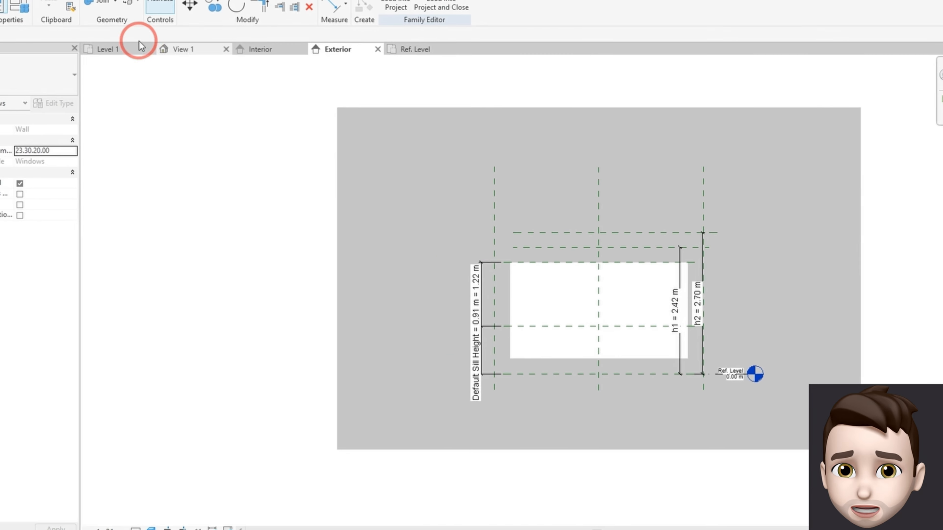
Step: Set the family's h1 parameter to 4 m and h2 to 5 m, and apply the values
click(17, 4)
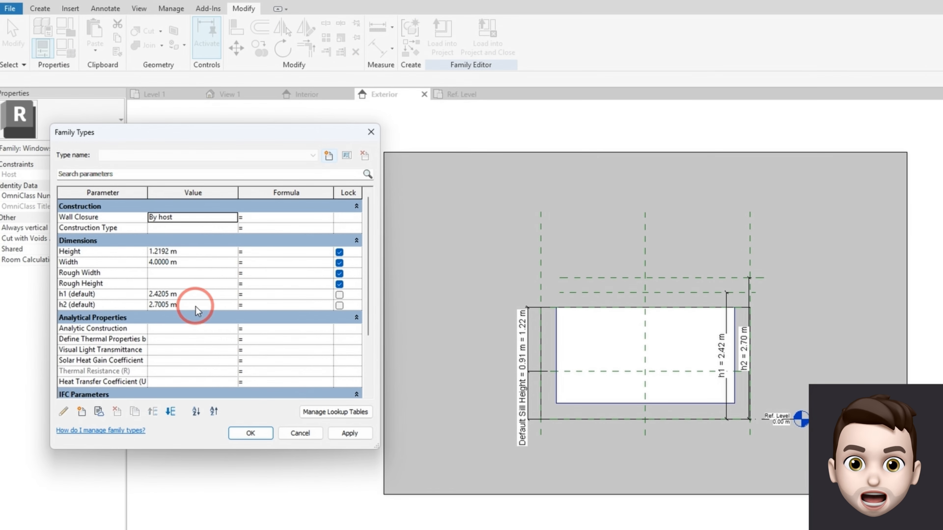
click(194, 294)
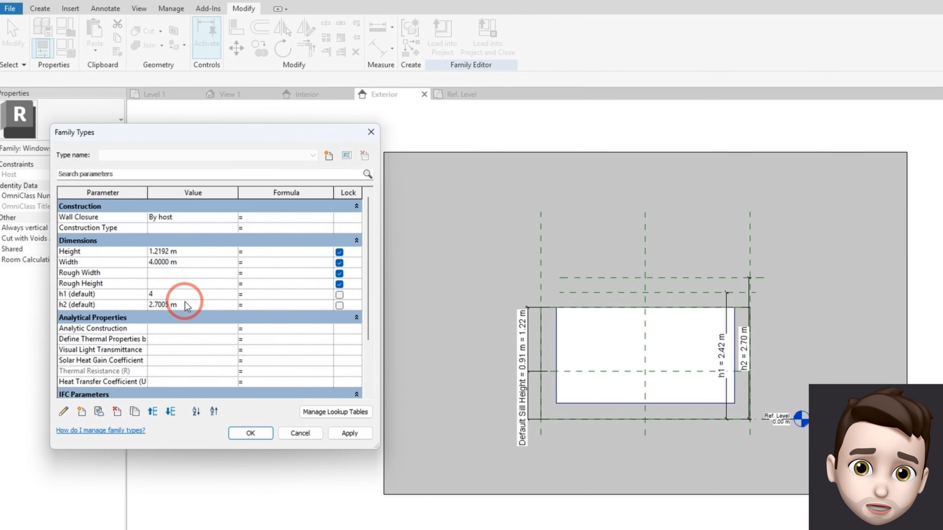
click(108, 309)
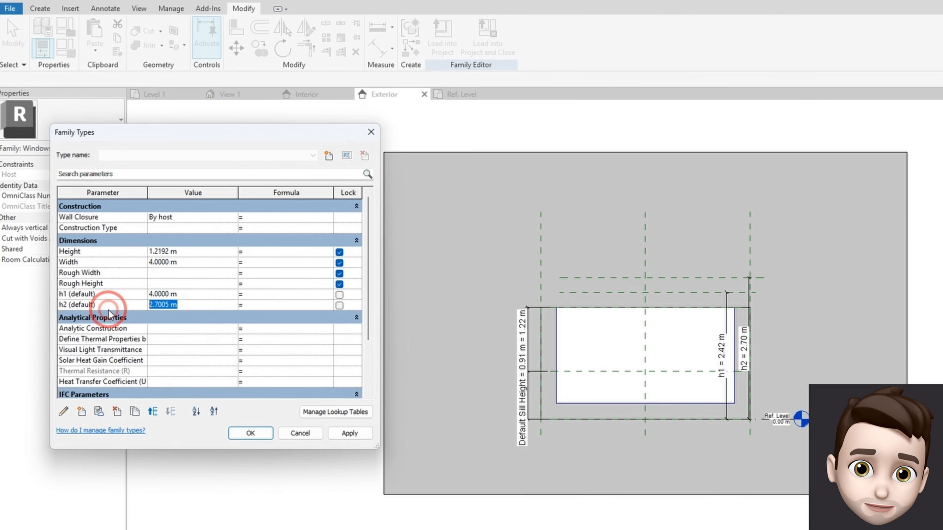
click(346, 434)
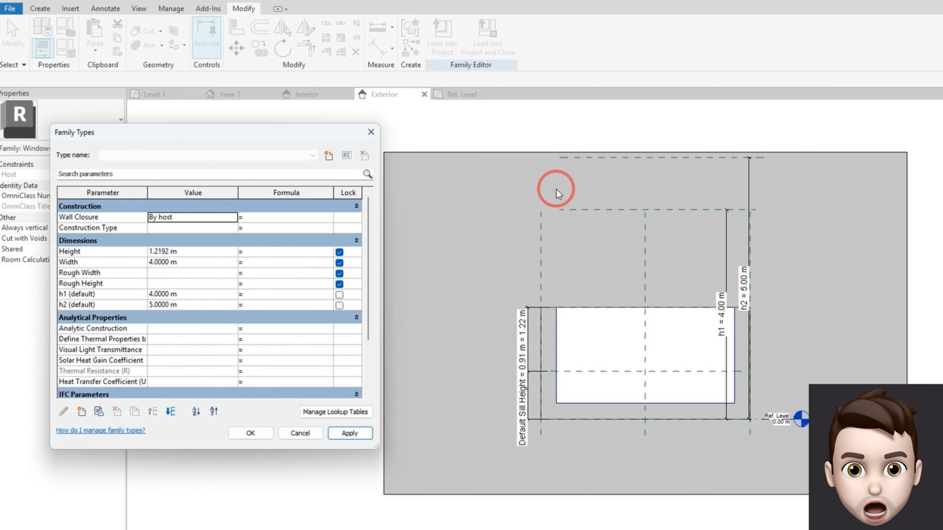
click(263, 435)
Step: Stretch the host wall's top edge upward to an unconnected height of about 8.44 m
click(596, 286)
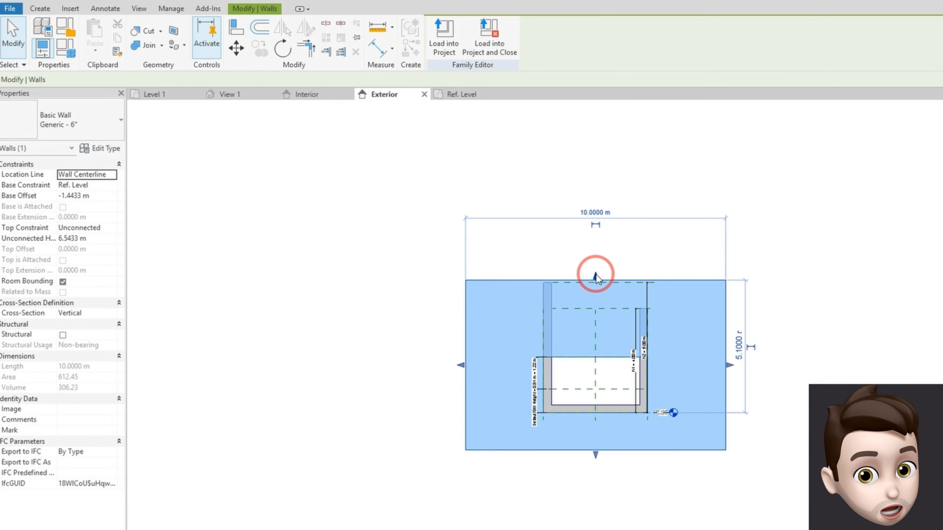
drag(595, 275, 594, 232)
click(475, 211)
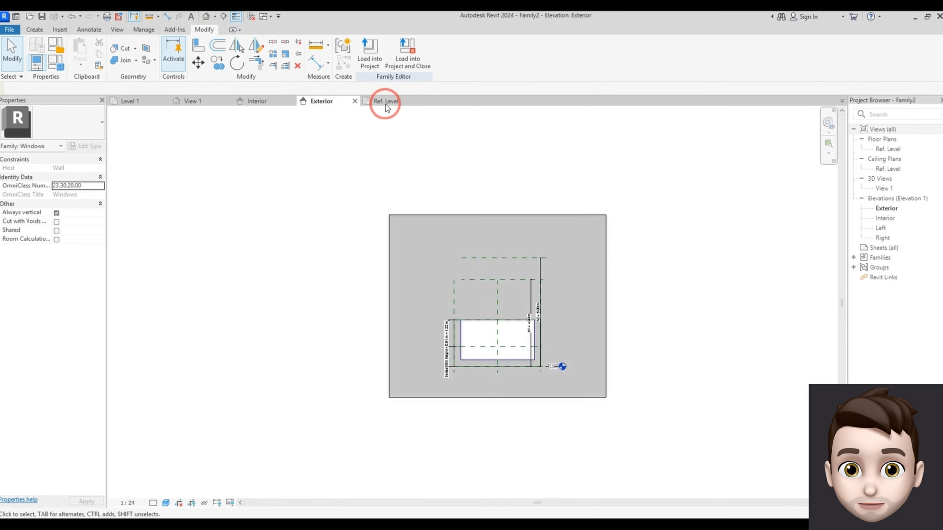
Step: Open the default 3D view of the window family and display it in a shaded visual style
click(210, 18)
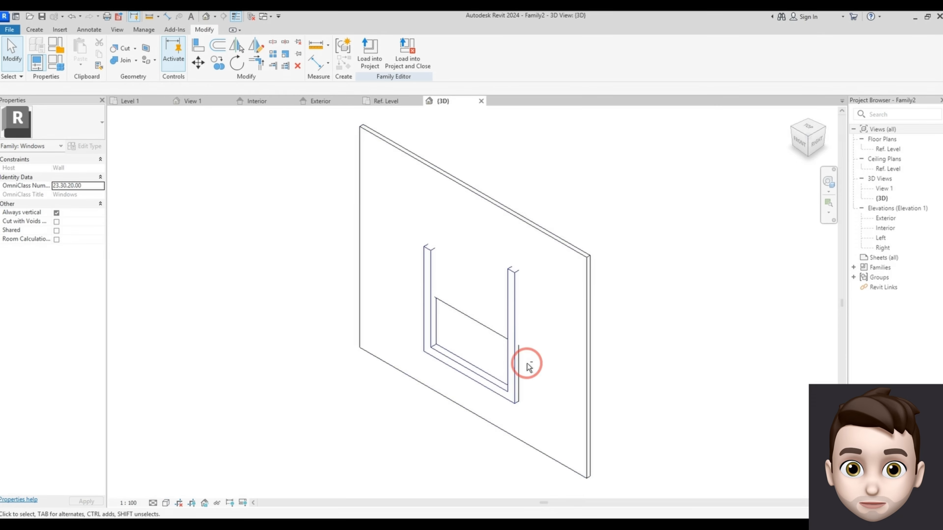
shift+middle_drag(531, 362, 508, 362)
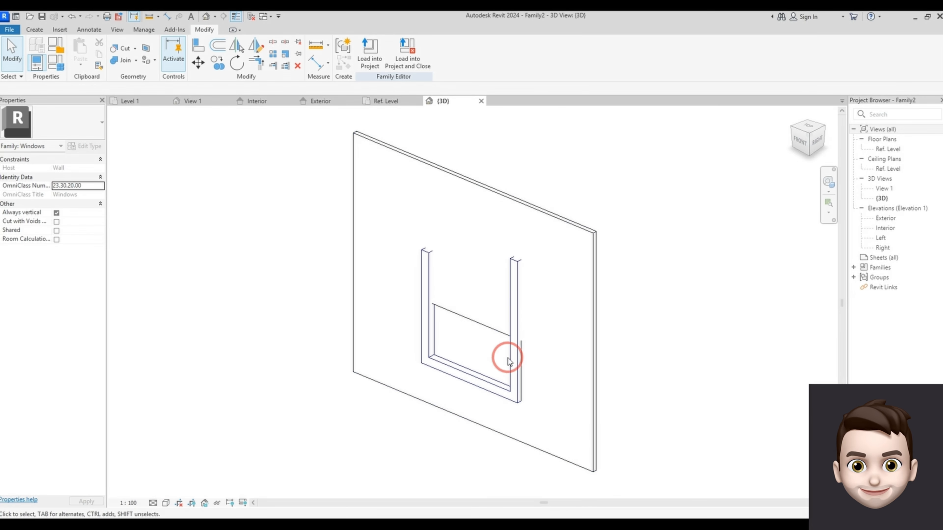
click(166, 503)
click(189, 460)
mouse_move(357, 400)
shift+middle_down()
mouse_move(413, 145)
mouse_move(402, 396)
shift+middle_up()
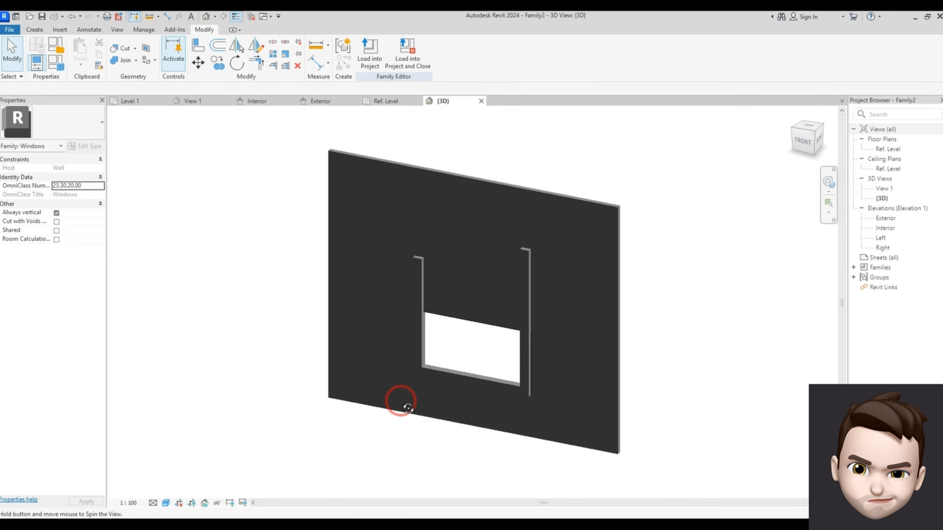
Step: Try a Height of 4 m for the window family's opening and settle on 3.5 m
click(464, 320)
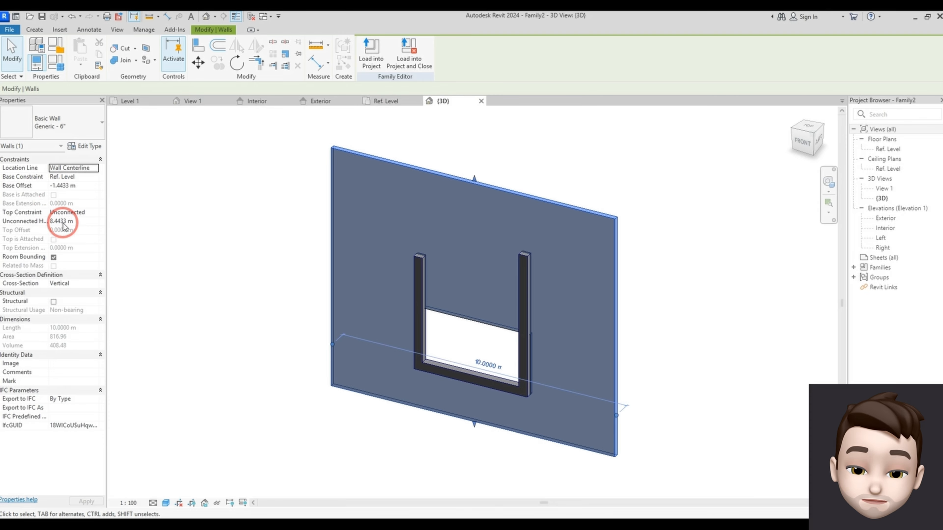
click(57, 63)
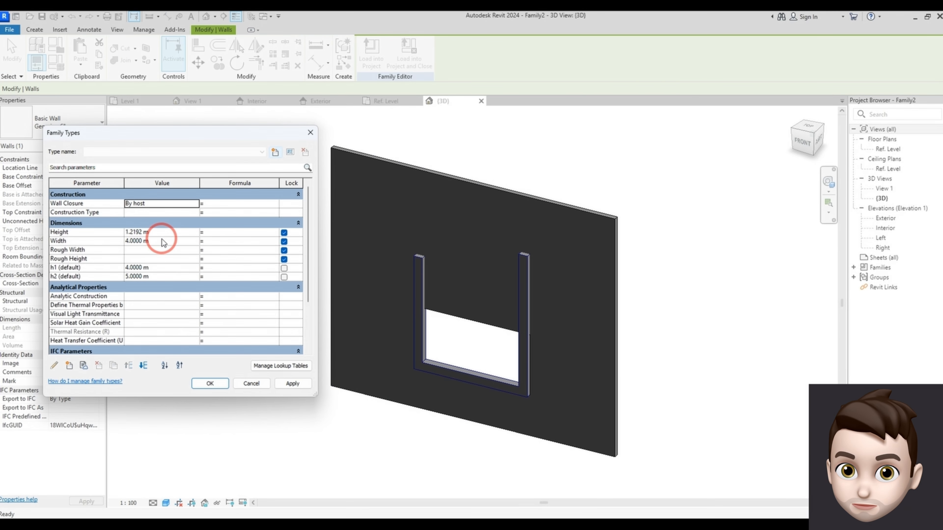
click(154, 233)
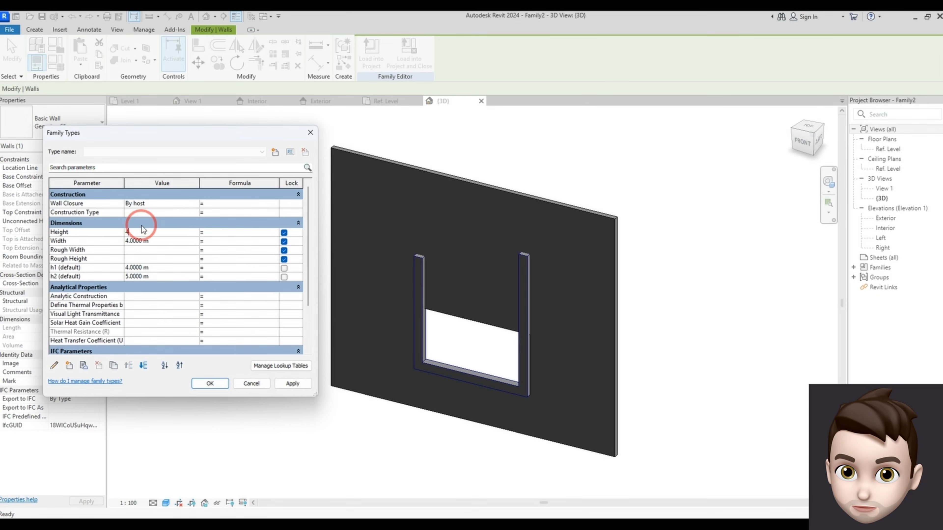
click(293, 384)
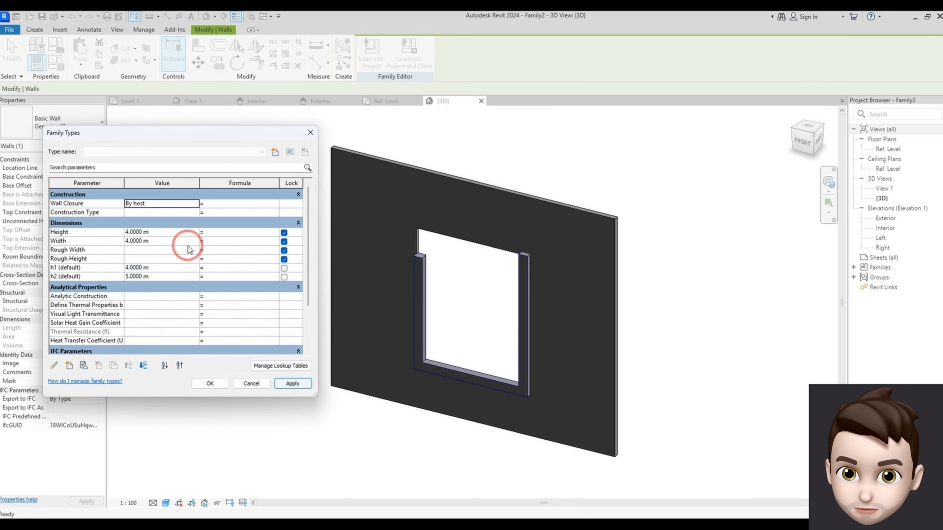
click(161, 232)
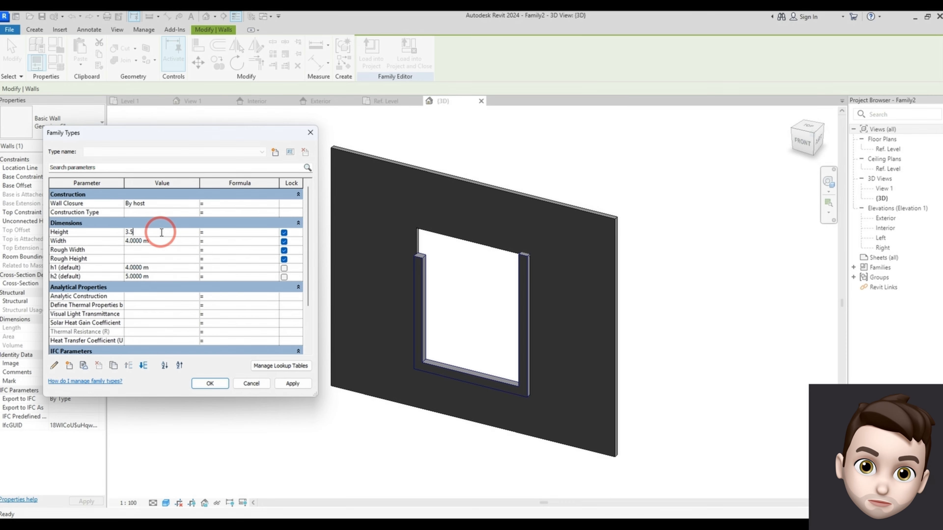
click(291, 385)
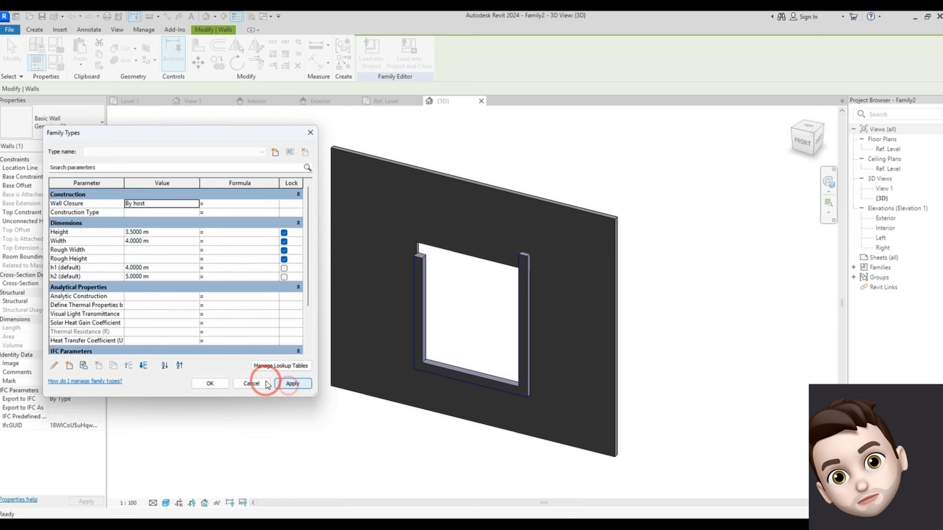
click(210, 383)
Step: Set the family's h1 parameter to 5 m and h2 to 6 m, and apply the values
click(422, 291)
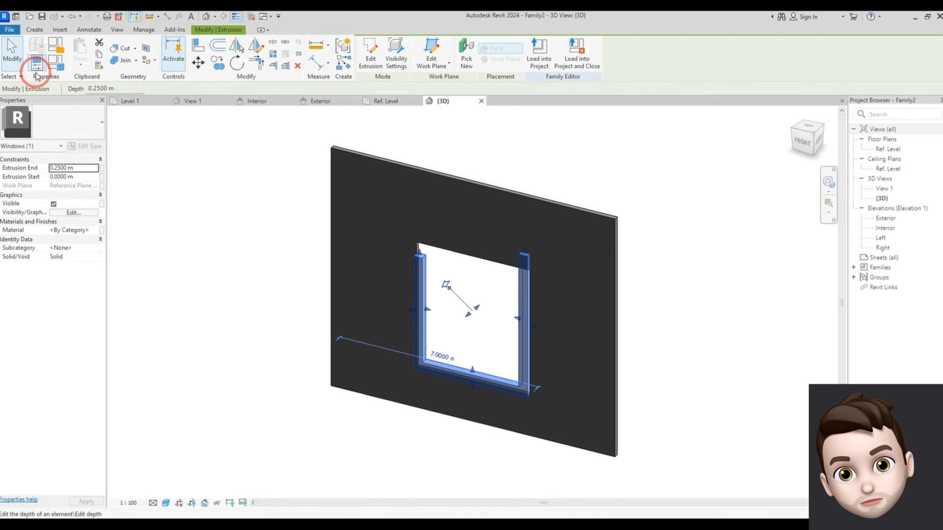
click(56, 47)
click(160, 272)
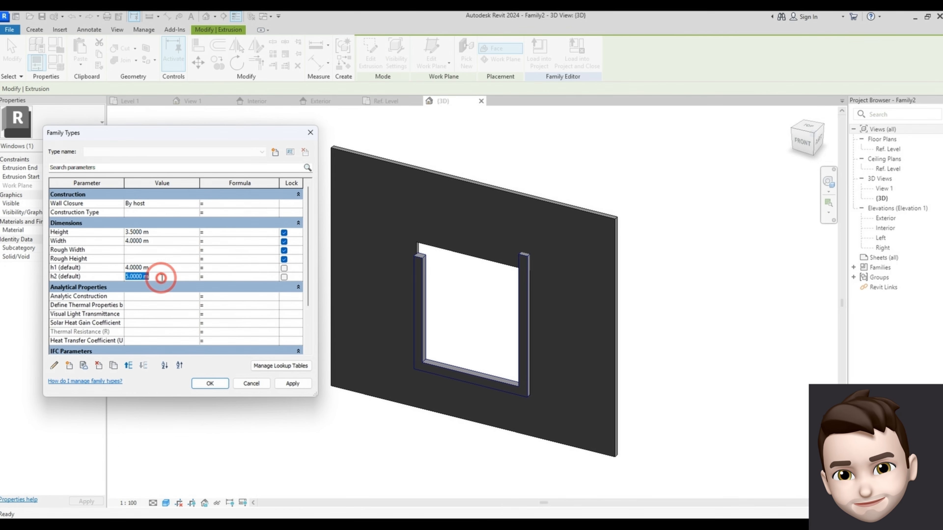
text(5)
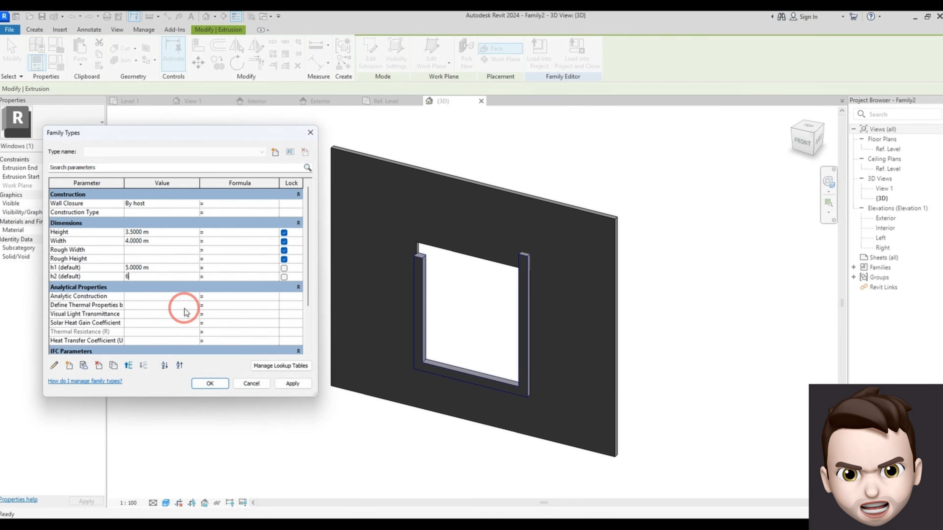
click(286, 386)
click(210, 383)
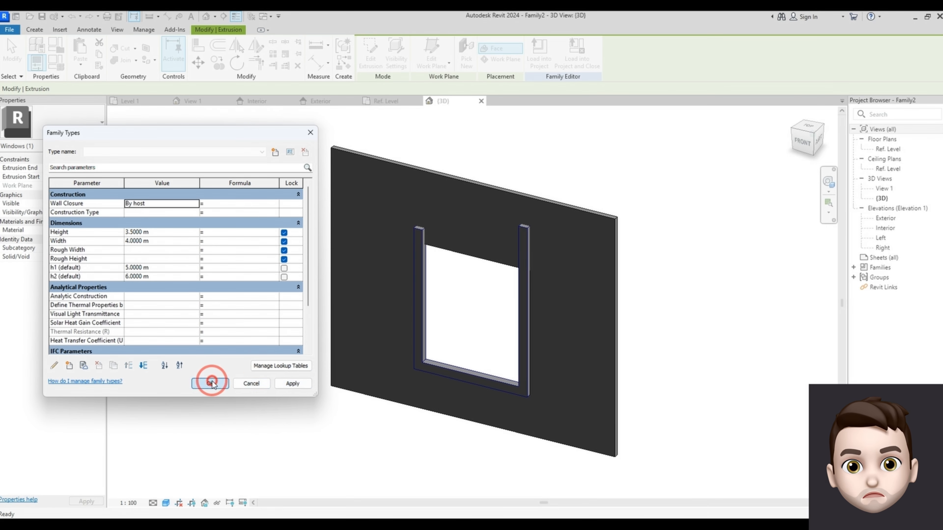
Step: Edit the frame extrusion's sketch in the Exterior elevation and draw a 1.7 m radius circle centred on the inner base line's midpoint
click(314, 100)
click(447, 320)
click(482, 361)
double_click(482, 362)
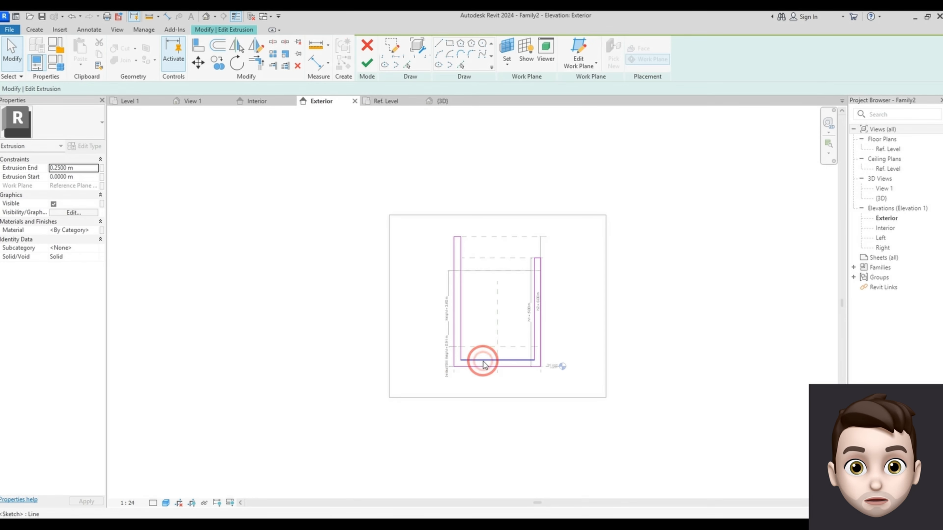
scroll(486, 349, up, 3)
click(429, 44)
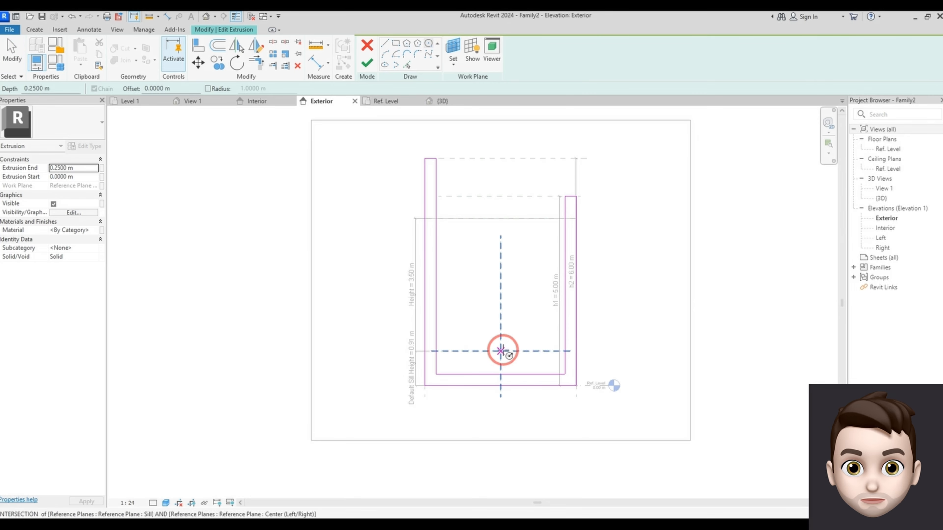
click(501, 375)
click(437, 374)
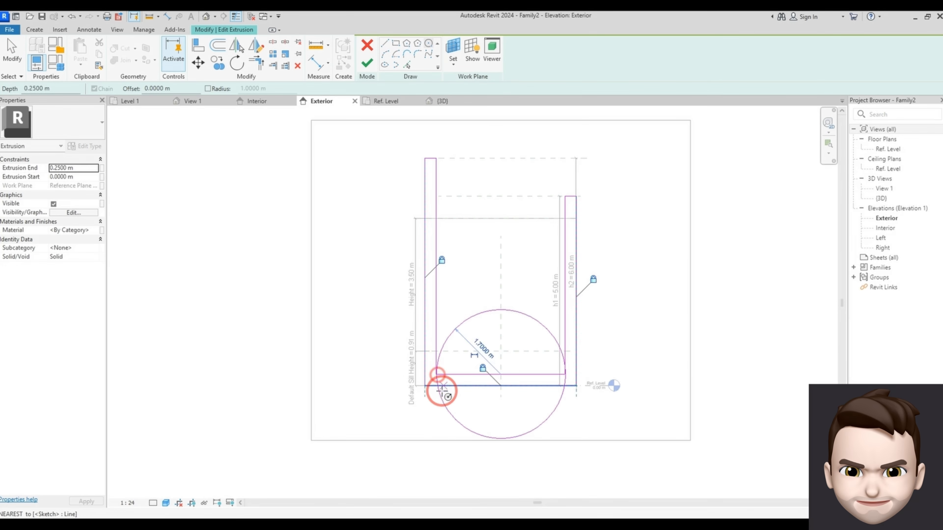
key(Escape)
Step: Move the circle up 1.7 m so its lowest point sits on the inner base line's midpoint
click(438, 399)
click(217, 63)
click(198, 63)
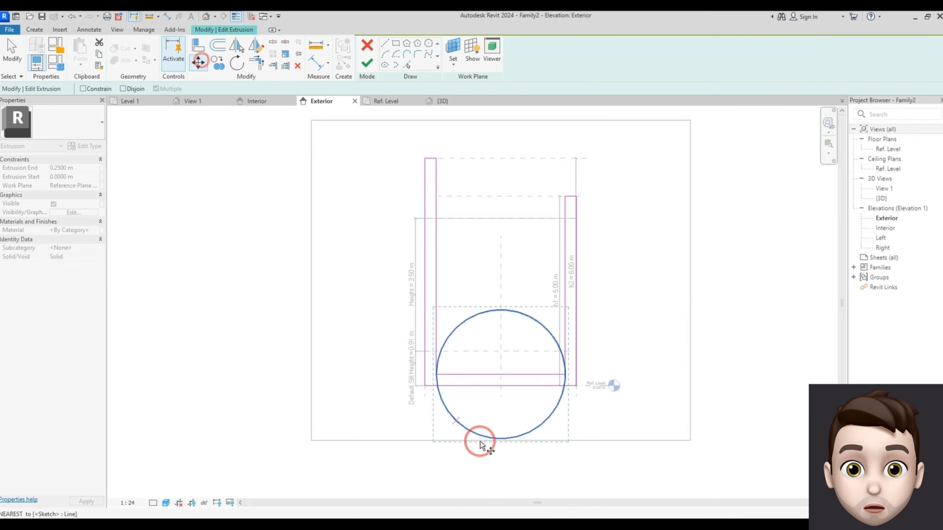
click(501, 438)
click(498, 373)
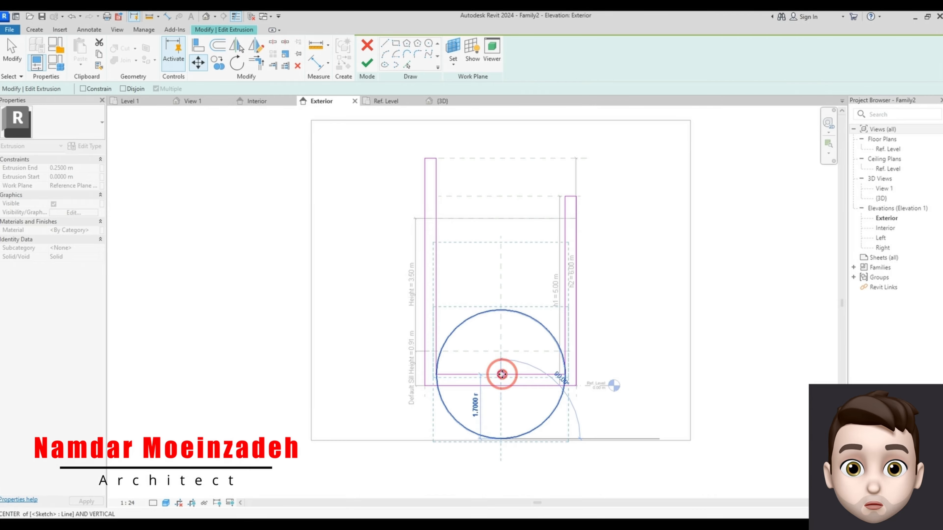
Step: Split the circle near its top and trim it against both inner side lines, leaving its lower semicircle
click(273, 44)
click(479, 248)
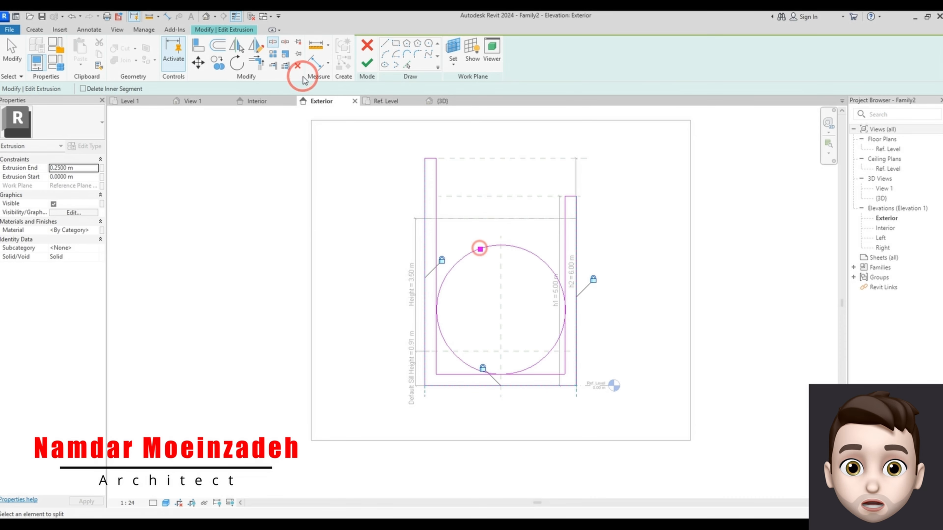
click(256, 63)
click(469, 347)
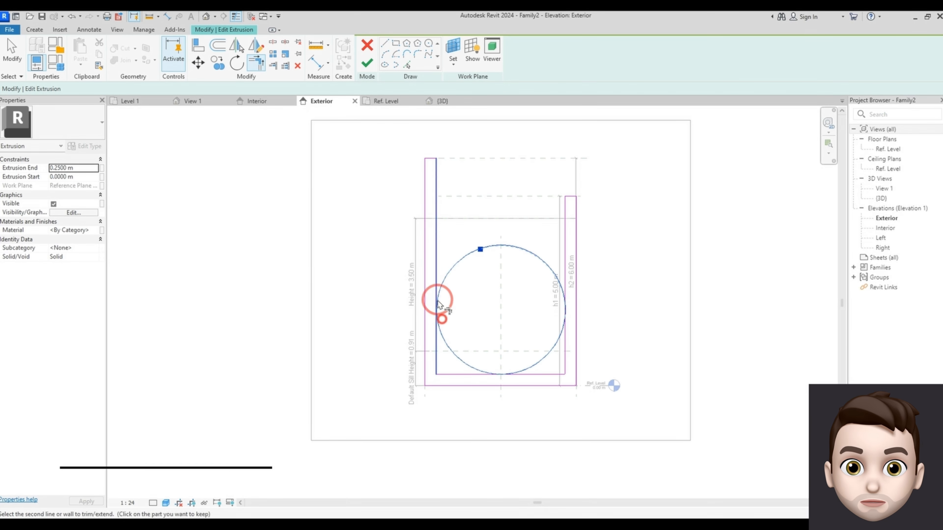
click(437, 296)
click(561, 330)
click(564, 260)
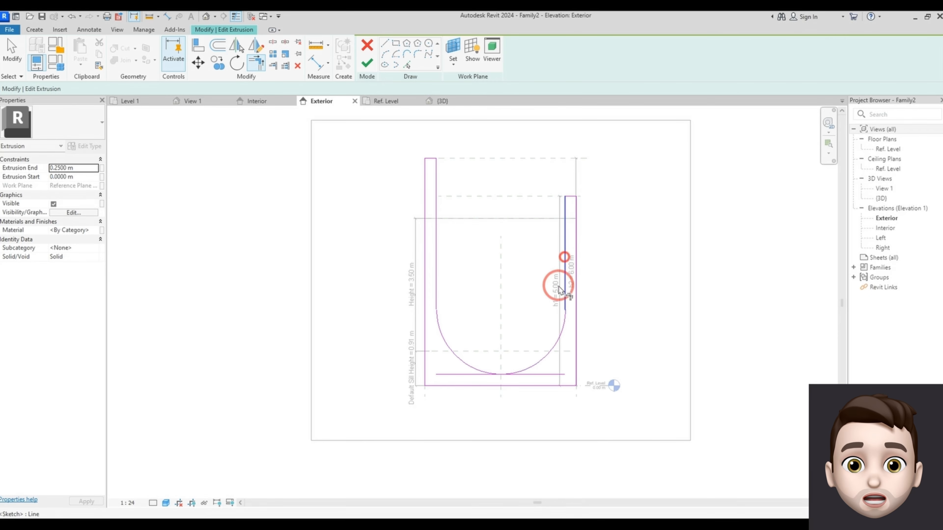
Step: Delete the leftover straight inner base line and finish the extrusion sketch
click(548, 373)
key(Delete)
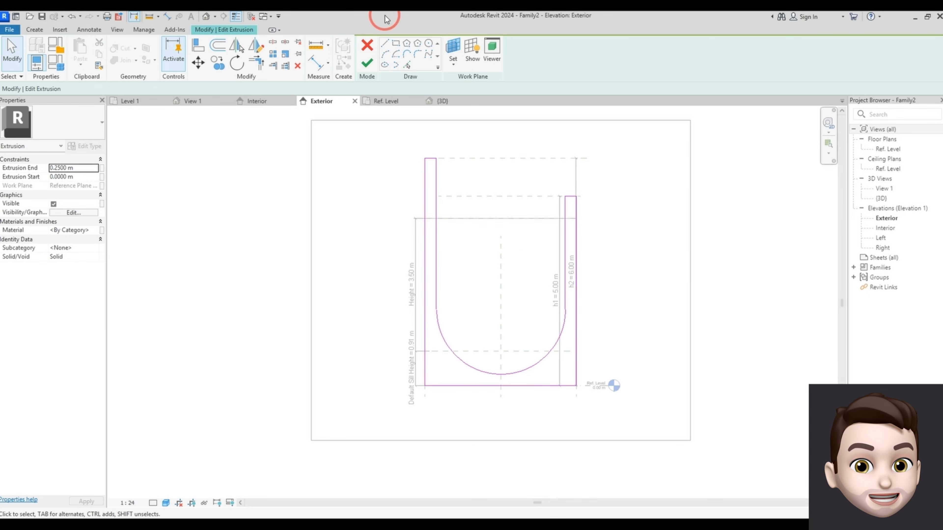
click(367, 63)
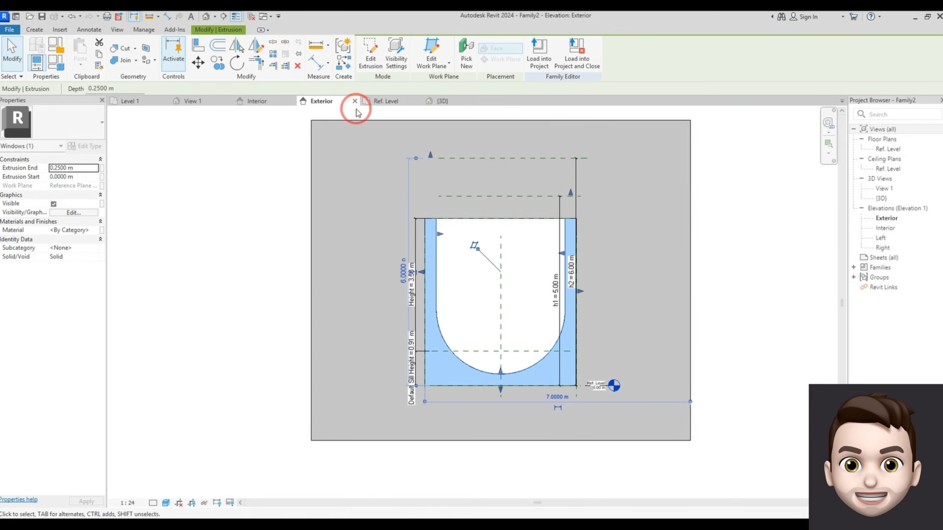
Step: Examine the frame's rounded inner base in the 3D view
click(442, 101)
click(284, 351)
shift+middle_drag(284, 352, 409, 419)
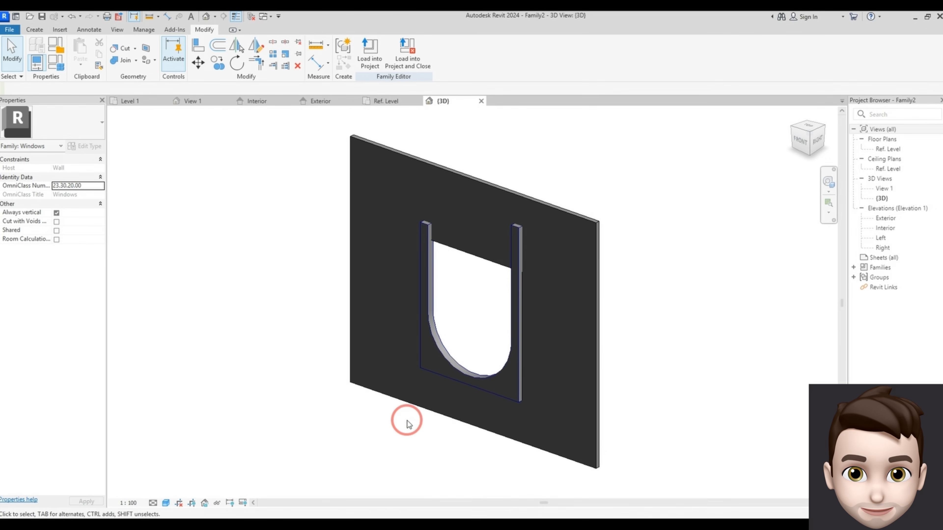
Step: Pull the frame's front face out from the wall to a depth of about 3.8 m
click(446, 360)
drag(465, 299, 403, 353)
click(291, 460)
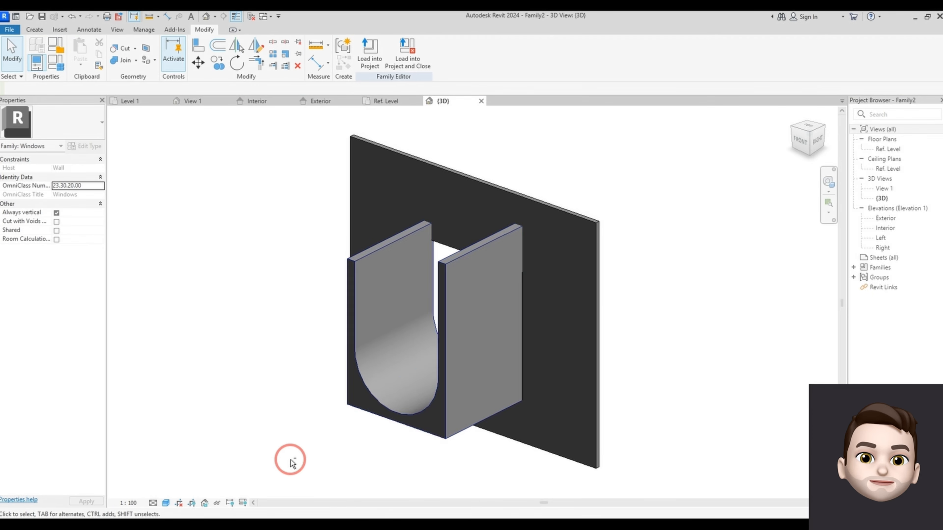
middle_drag(270, 400, 424, 386)
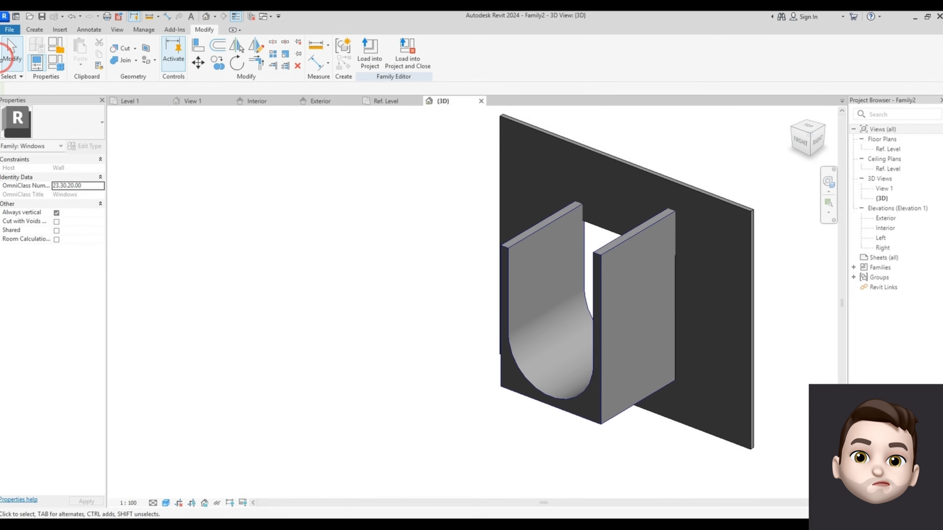
Step: Flex the family's Width parameter to 3.5 m and restore it to 4 m
click(34, 29)
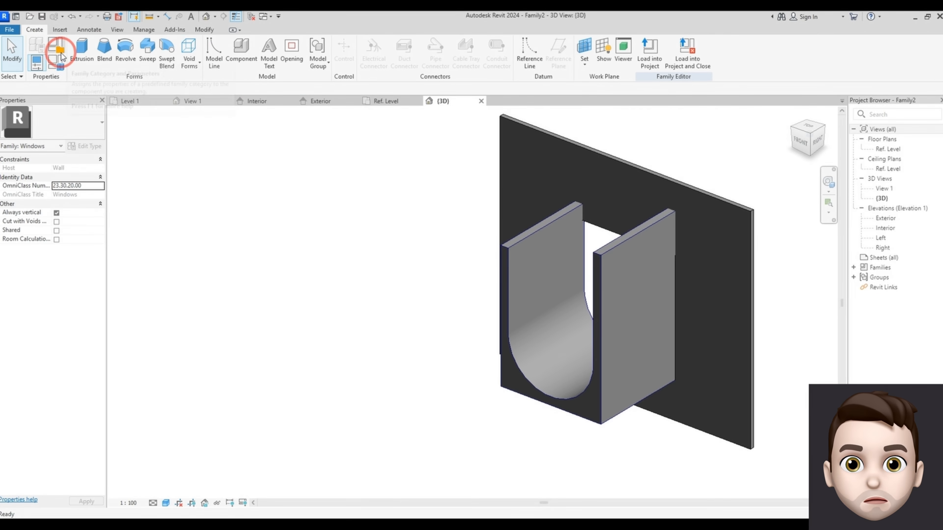
click(62, 55)
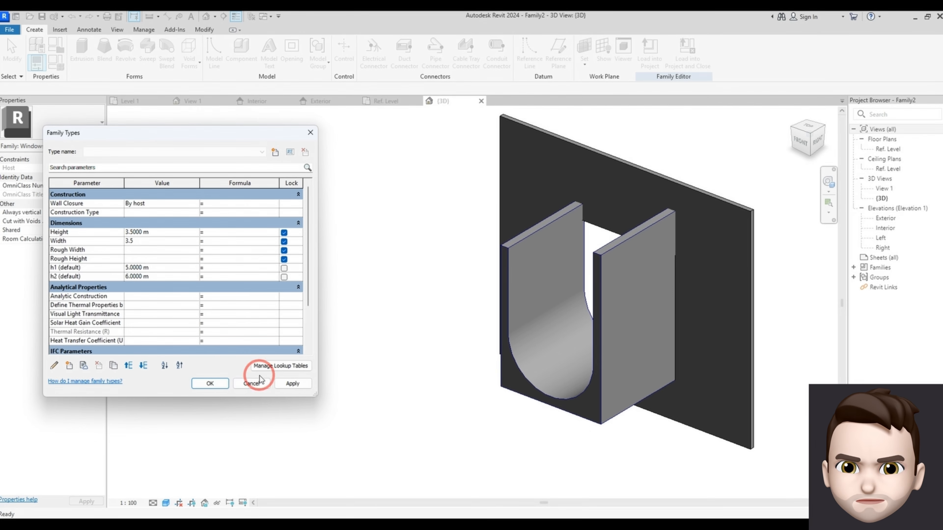
click(291, 385)
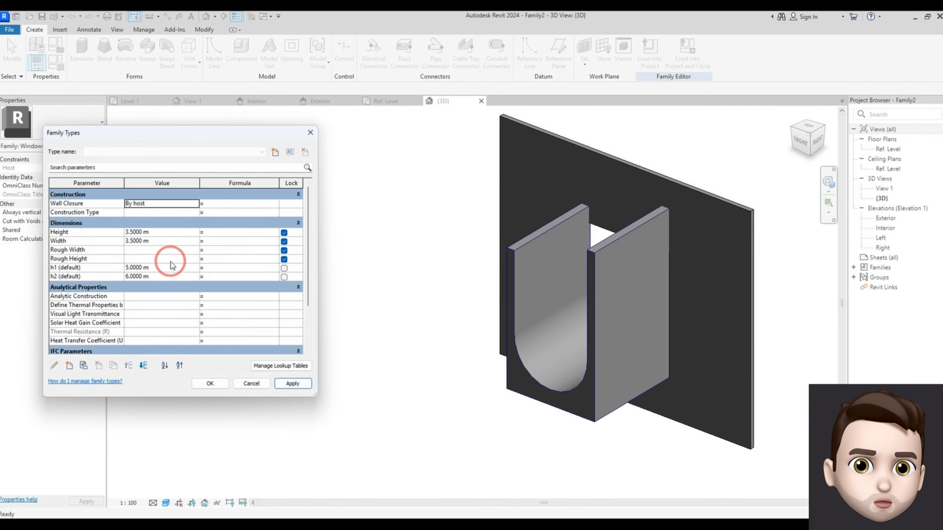
click(161, 240)
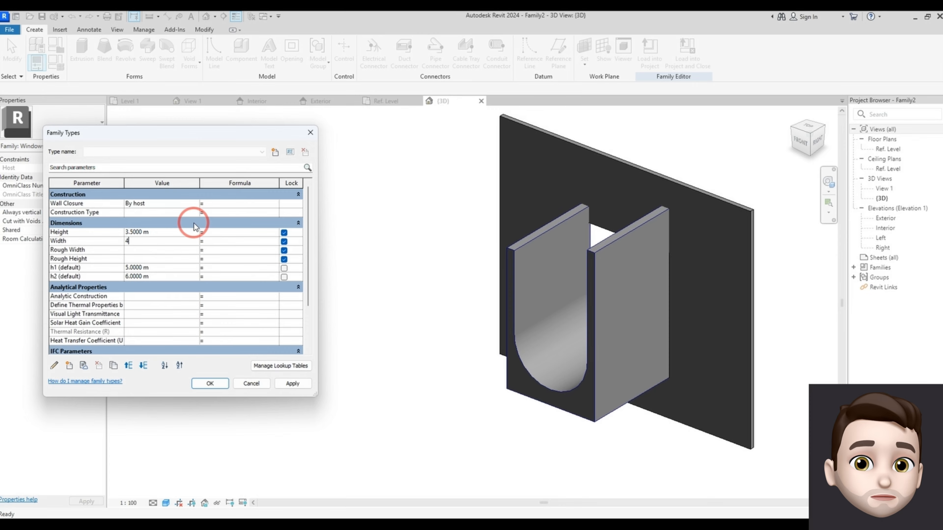
click(301, 386)
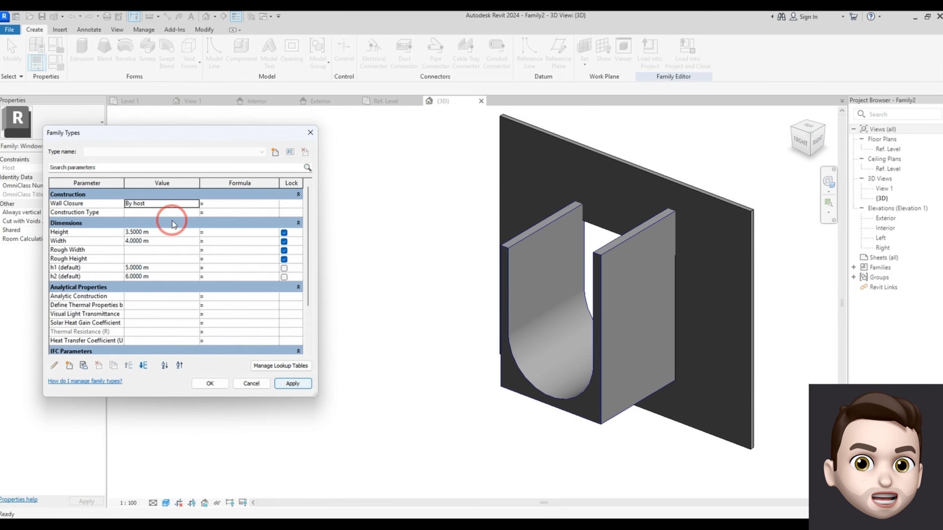
Step: Flex the frame's side heights by setting h1 to 6 m and h2 to 5 m
click(161, 269)
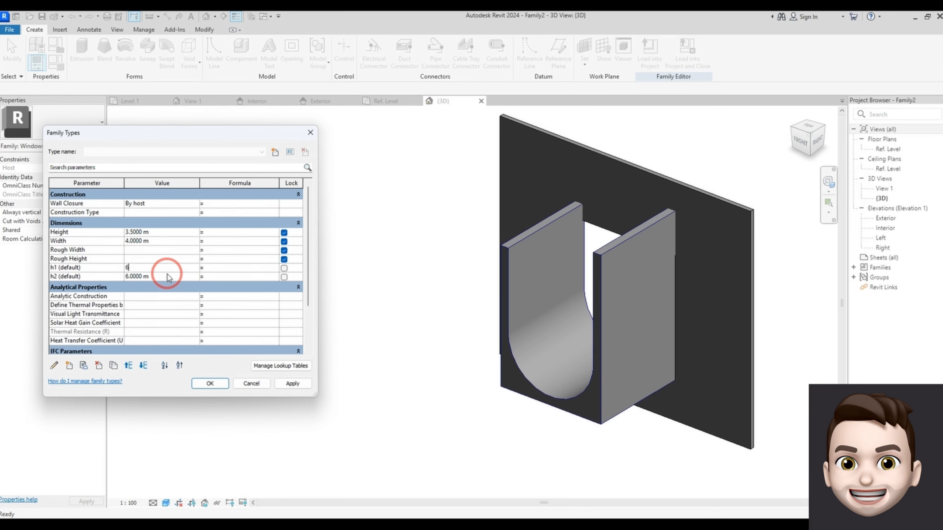
text(6)
click(291, 393)
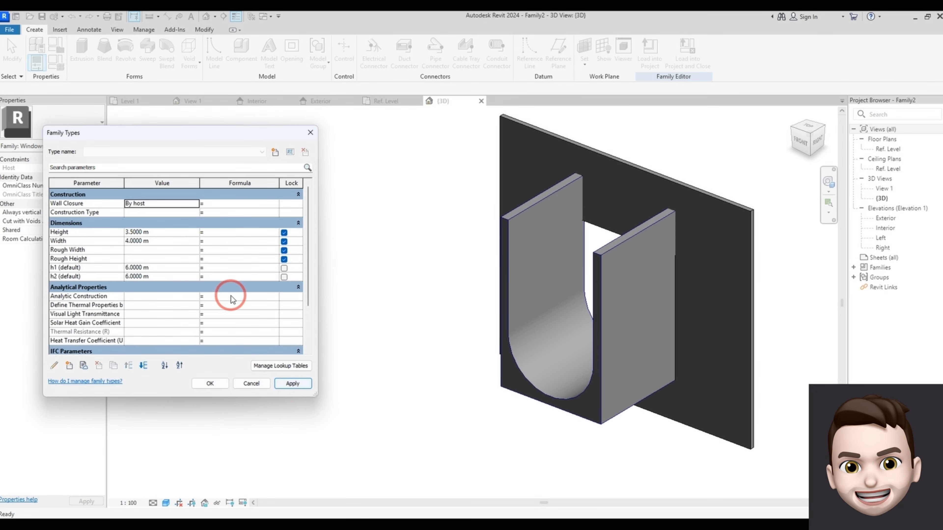
click(164, 279)
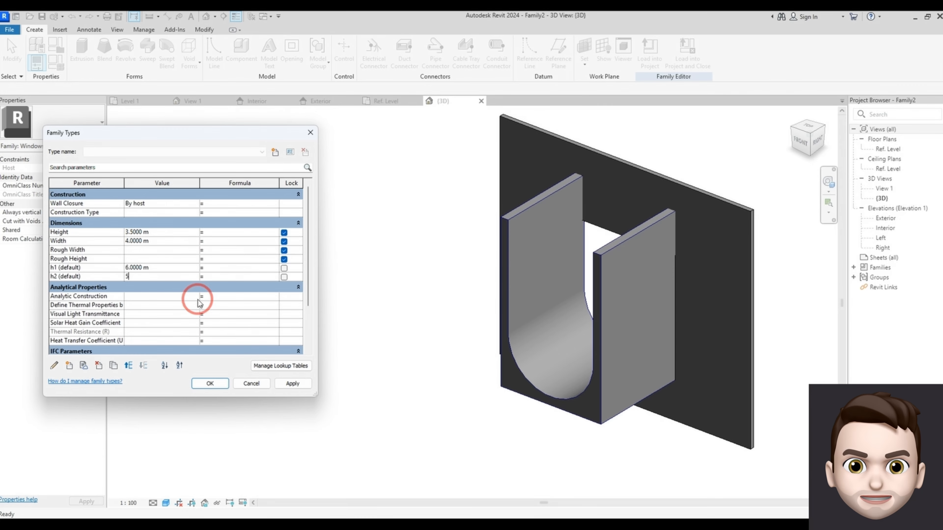
click(293, 384)
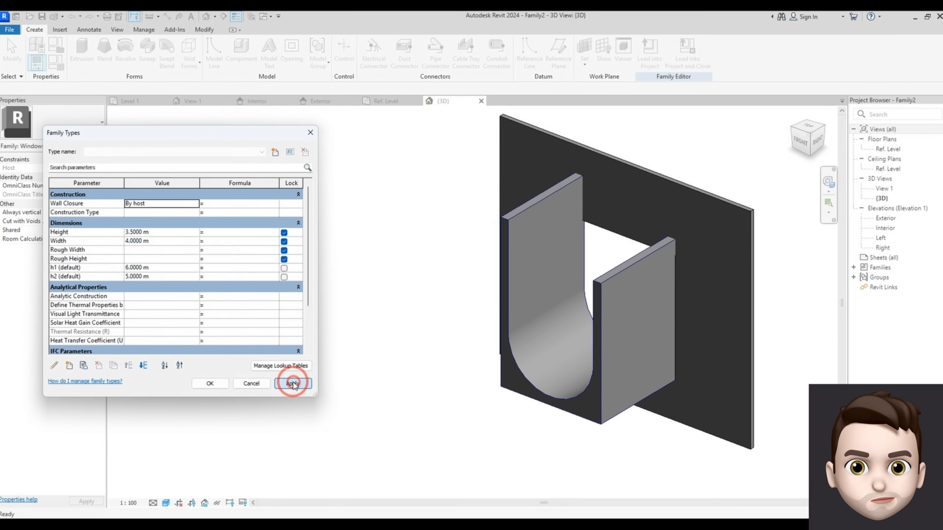
Step: Set h2 back to 6 m and h1 back to 5 m, and accept the family types
click(175, 277)
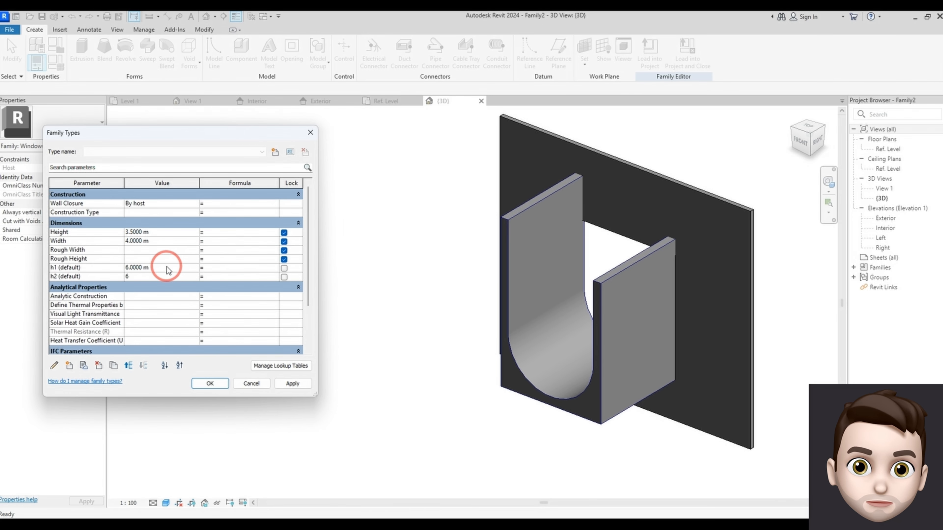
click(294, 384)
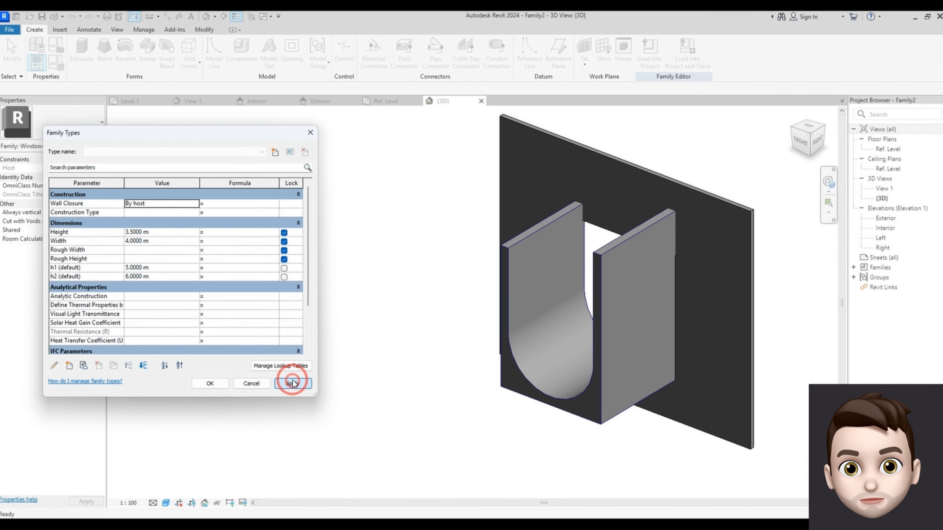
click(210, 383)
Step: In the Ref. Level plan, dimension the frame's depth from its front edge to the wall centerline
click(322, 101)
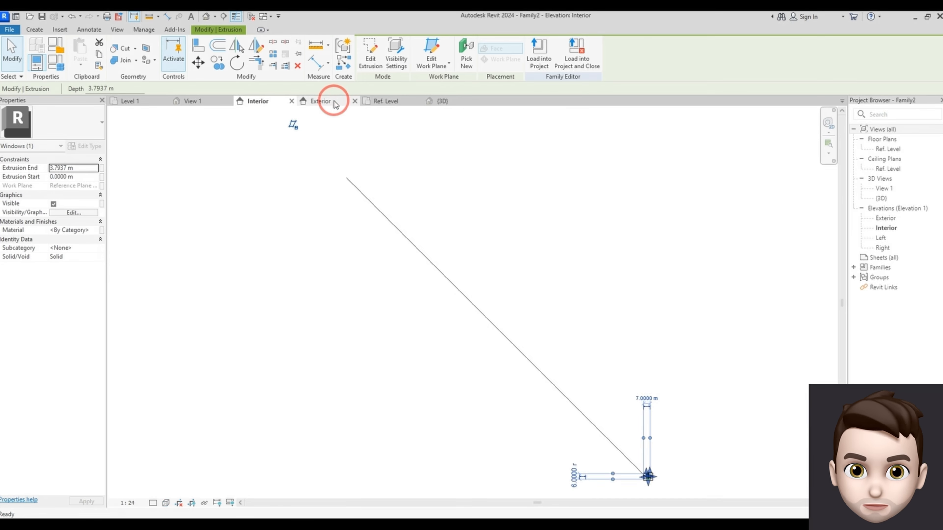
click(383, 100)
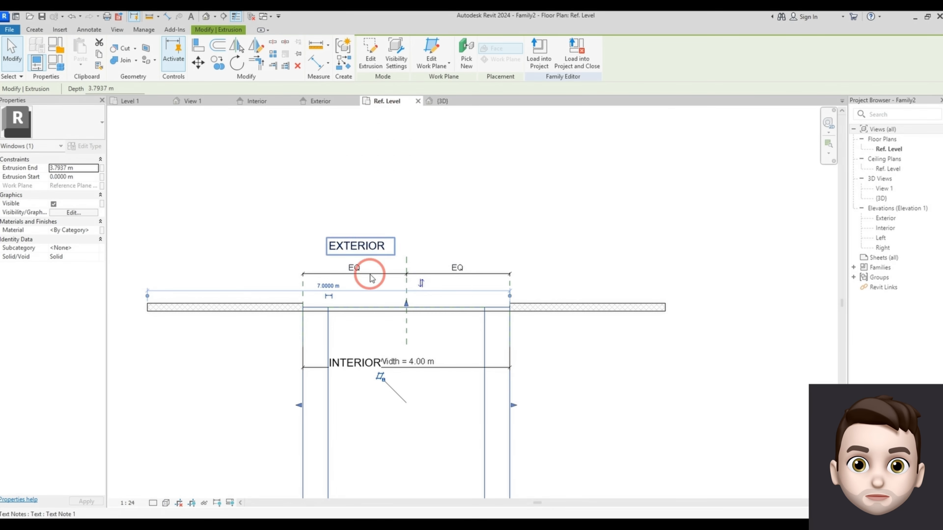
scroll(525, 139, down, 3)
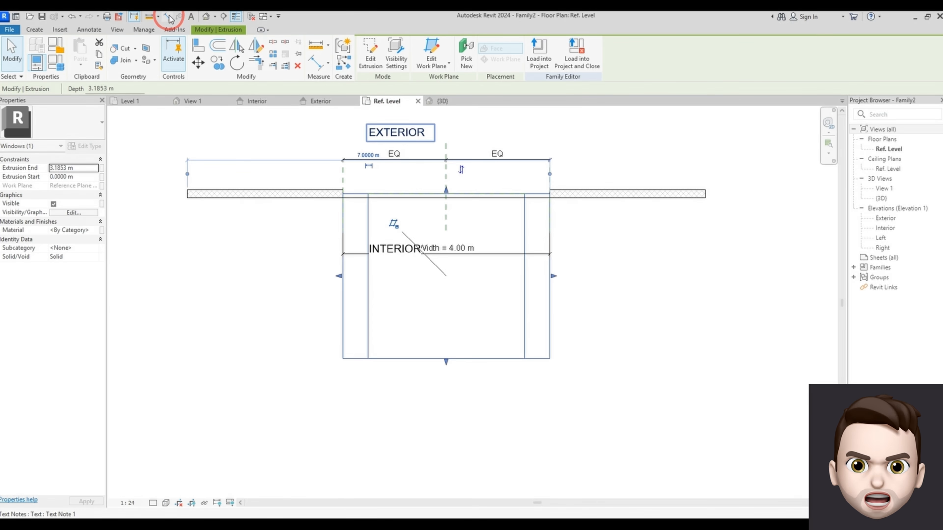
click(170, 16)
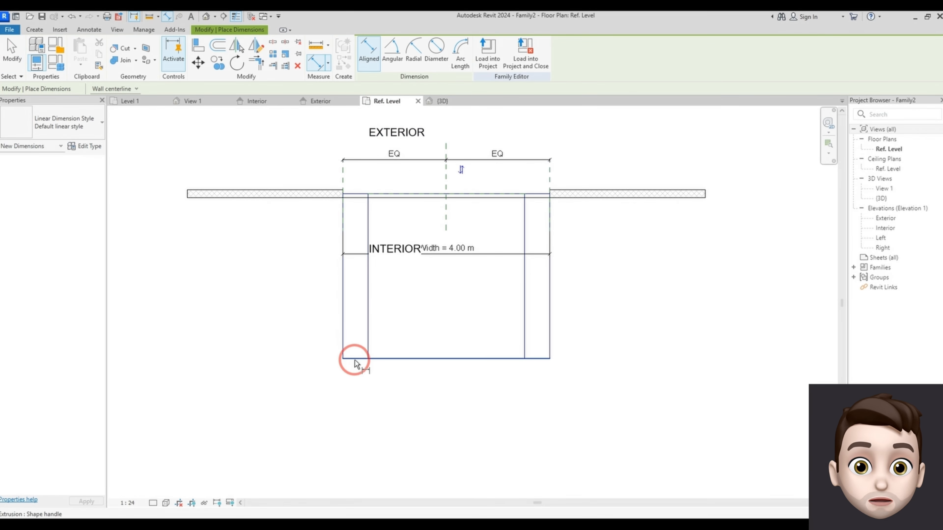
click(352, 353)
click(324, 201)
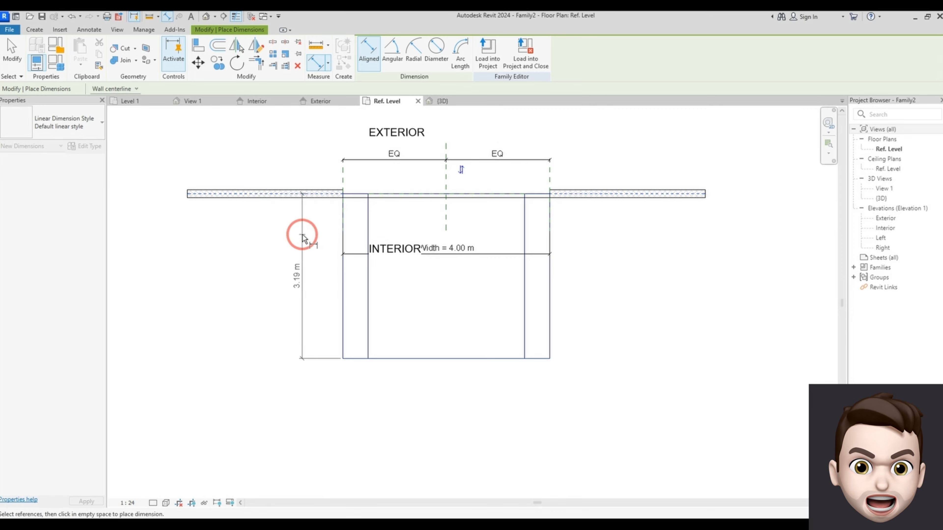
click(301, 284)
key(Escape)
key(Escape)
Step: Shorten the frame's extrusion by its front edge to a depth of about 1.5 m
click(418, 358)
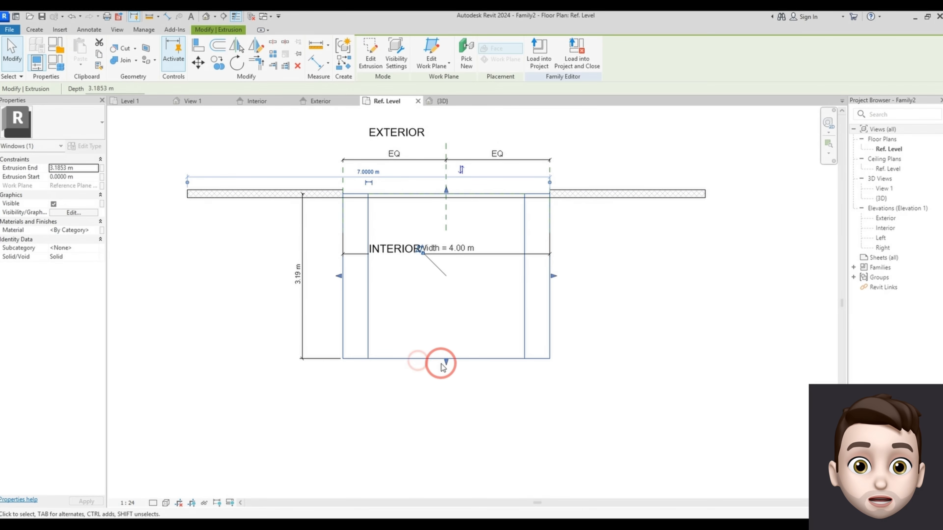
drag(445, 357, 433, 270)
click(478, 350)
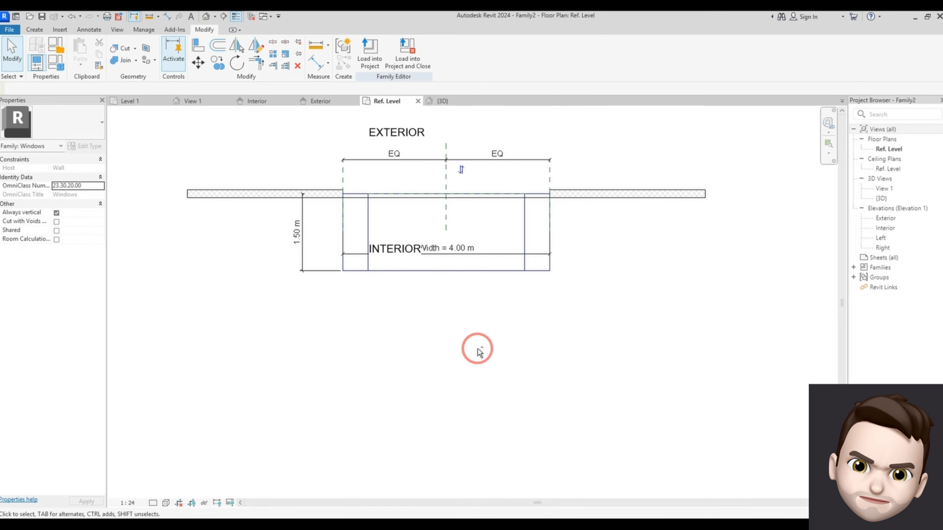
middle_drag(476, 367, 481, 405)
Step: In the 3D view, select the frame and prepare a material for it based on the Default material
click(457, 103)
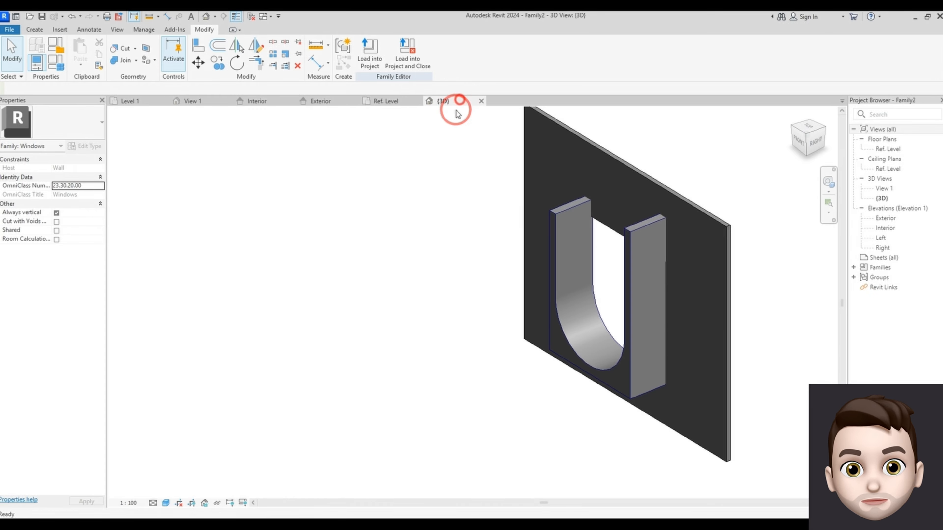
shift+middle_drag(470, 309, 549, 326)
click(554, 238)
click(23, 257)
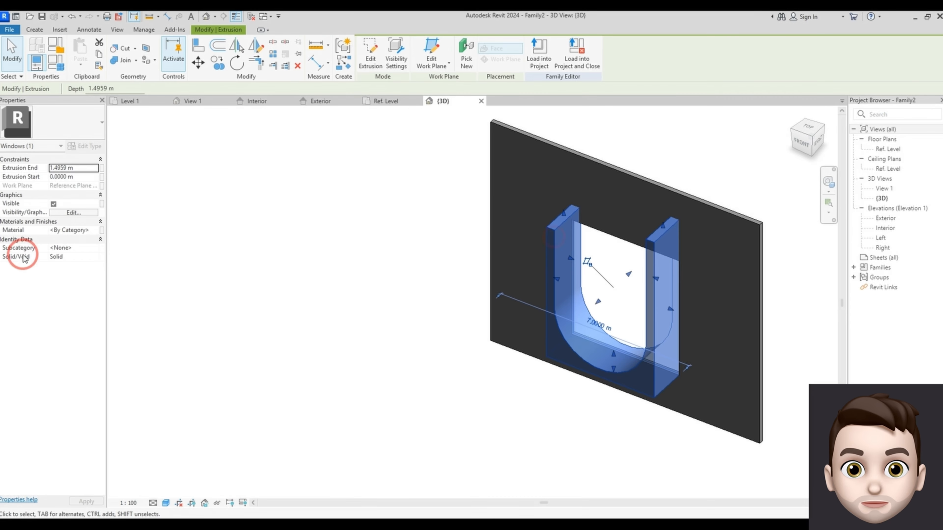
click(99, 231)
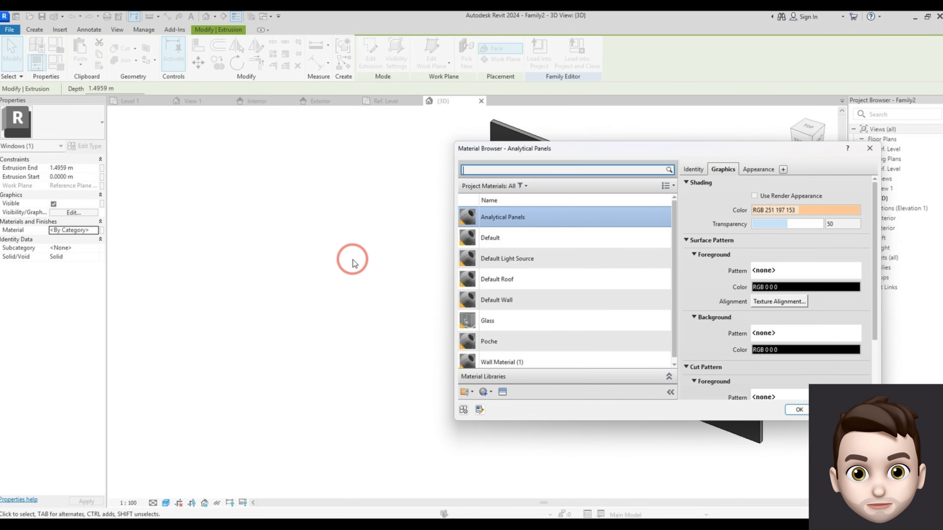
right_click(495, 237)
click(531, 280)
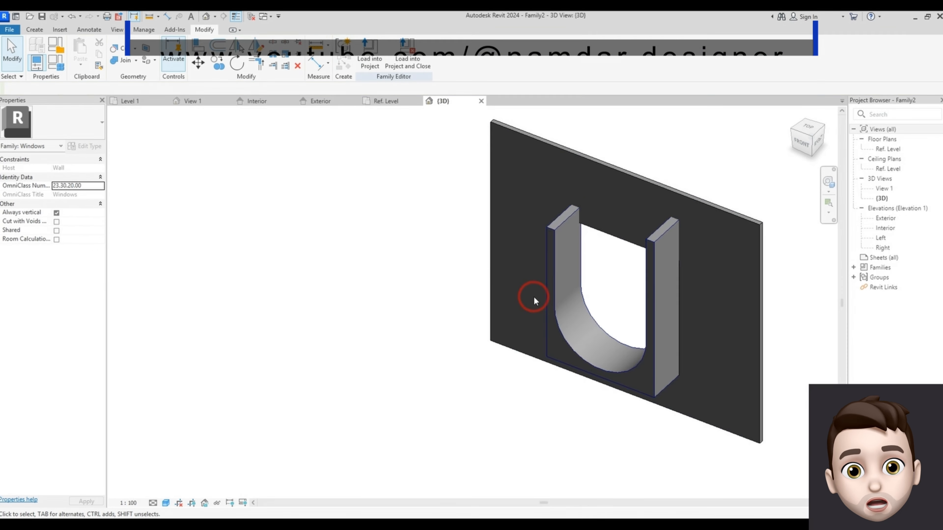
click(548, 296)
click(98, 230)
click(513, 238)
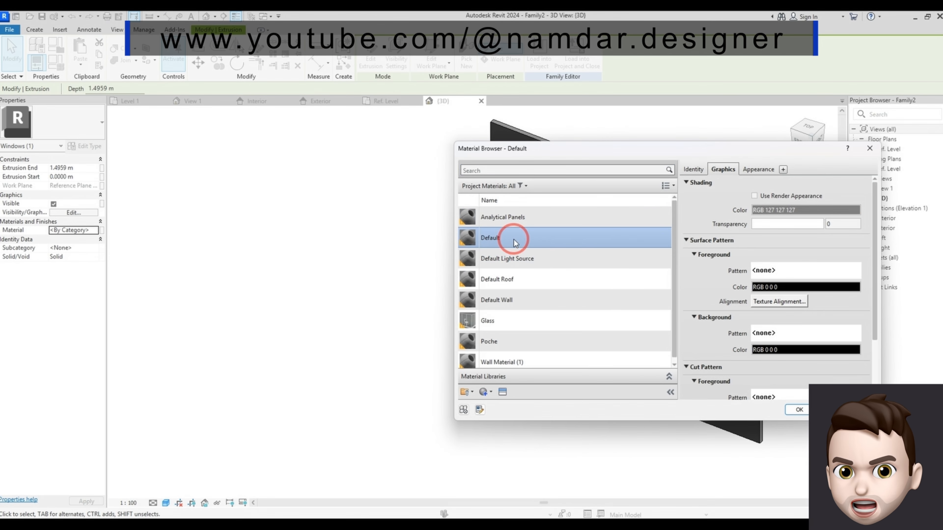
right_click(514, 238)
click(542, 280)
Step: Give the frame's material a light orange shading color and apply it to the frame
click(779, 209)
click(755, 347)
click(694, 316)
click(694, 316)
click(643, 235)
click(652, 355)
drag(779, 232, 780, 228)
click(707, 369)
click(784, 409)
click(564, 411)
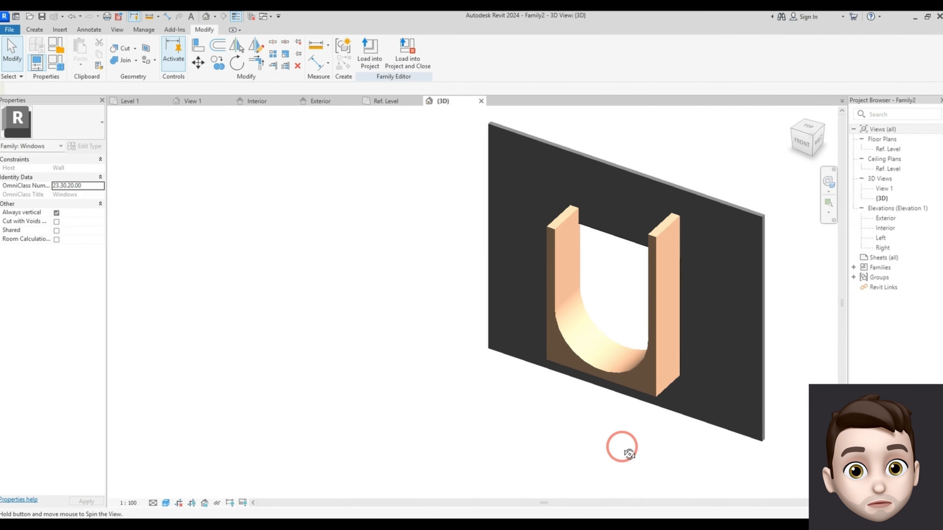
Step: Create a sweep path by picking the frame's front edges: outer sides, base, inner sides and curved inner base
click(35, 29)
click(154, 53)
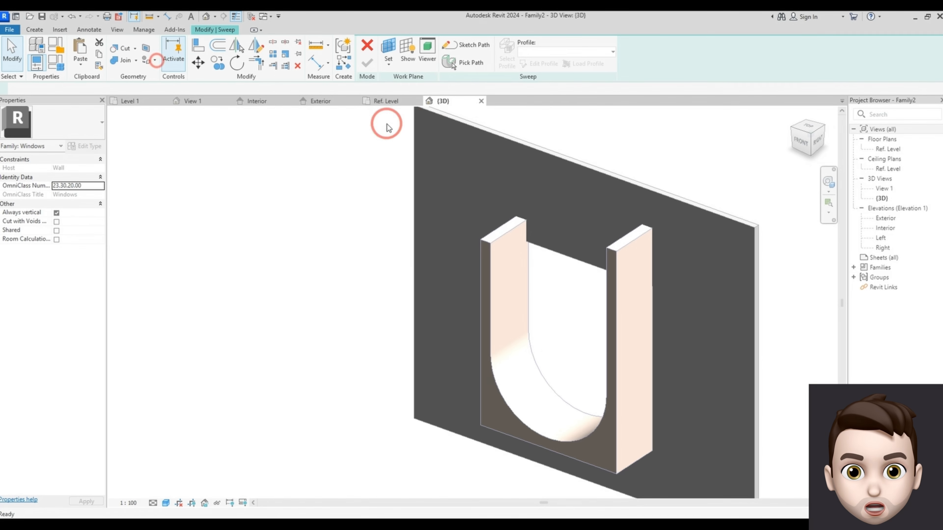
click(450, 62)
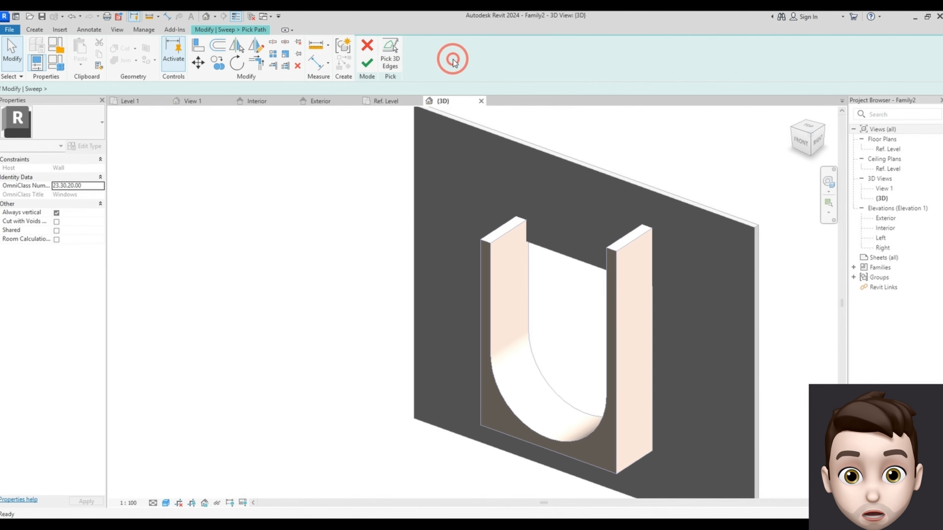
shift+middle_drag(463, 298, 507, 281)
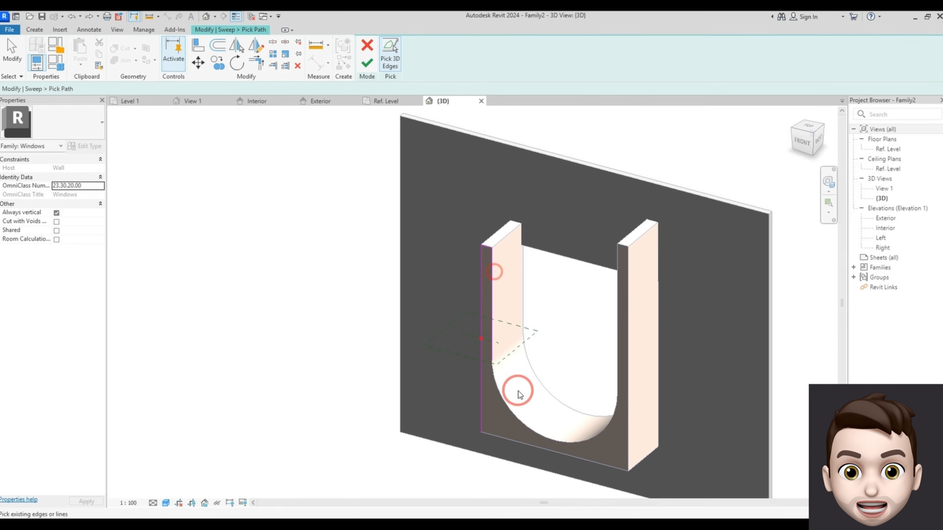
click(502, 401)
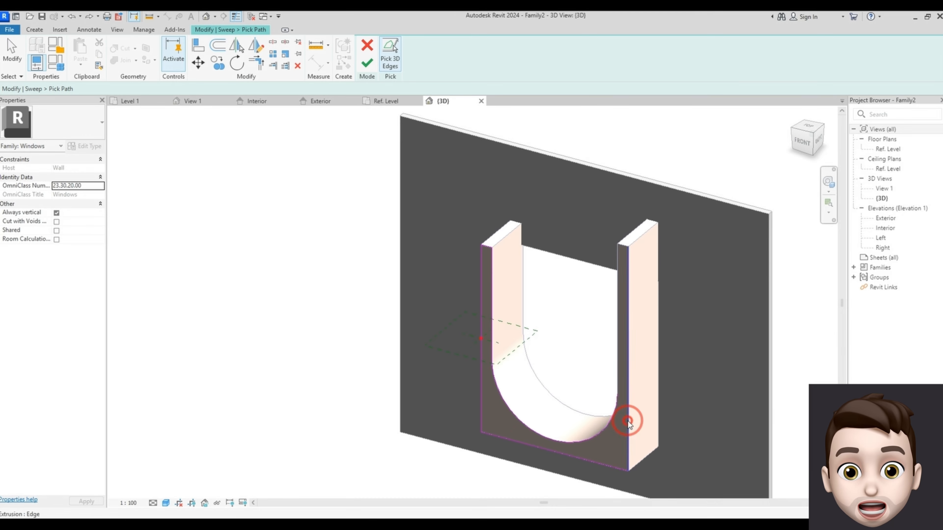
click(618, 273)
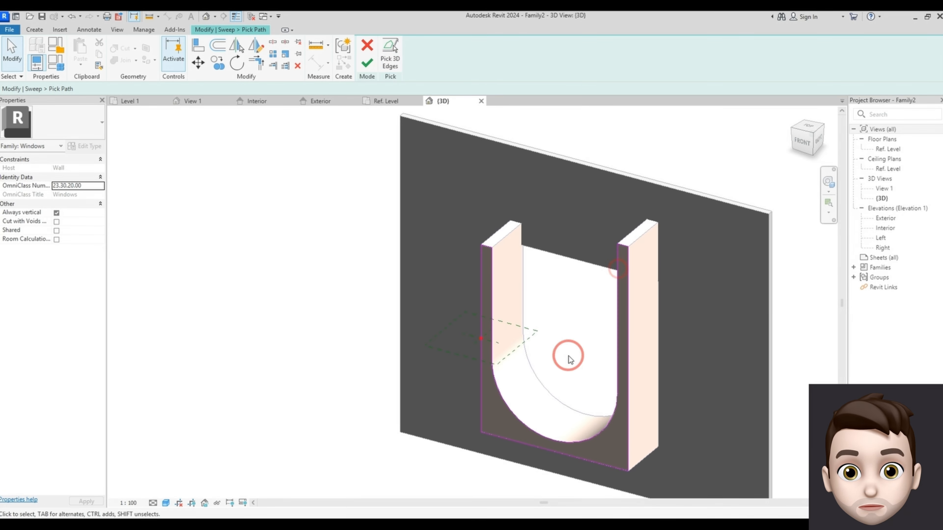
shift+middle_drag(564, 354, 415, 86)
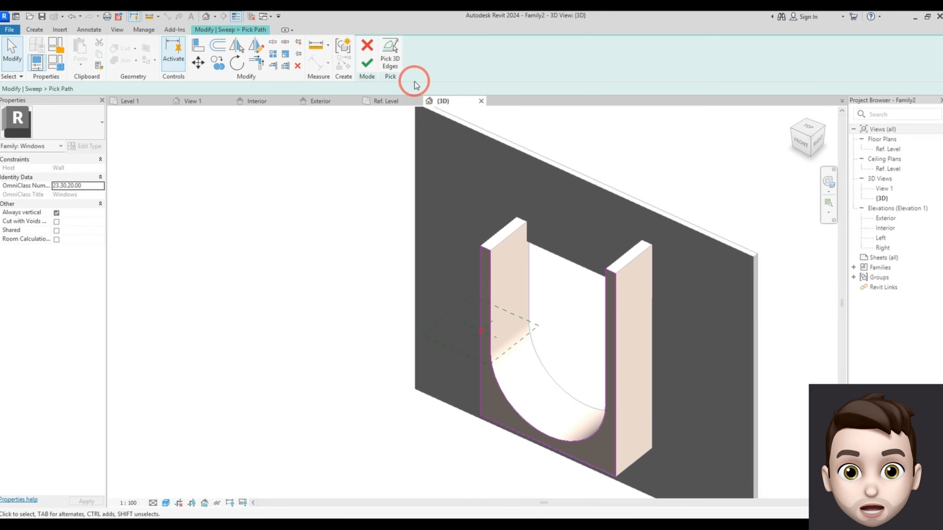
click(373, 63)
Step: Start the sweep profile with a line from the path's start point across the full depth of the frame's outer side face
mouse_move(499, 343)
shift+middle_down()
mouse_move(762, 337)
mouse_move(727, 379)
shift+middle_up()
click(535, 64)
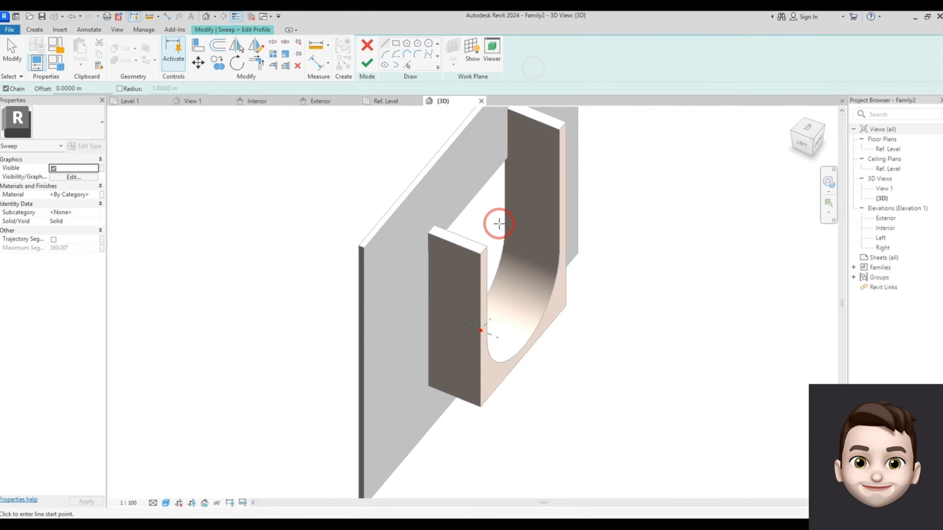
scroll(478, 299, up, 5)
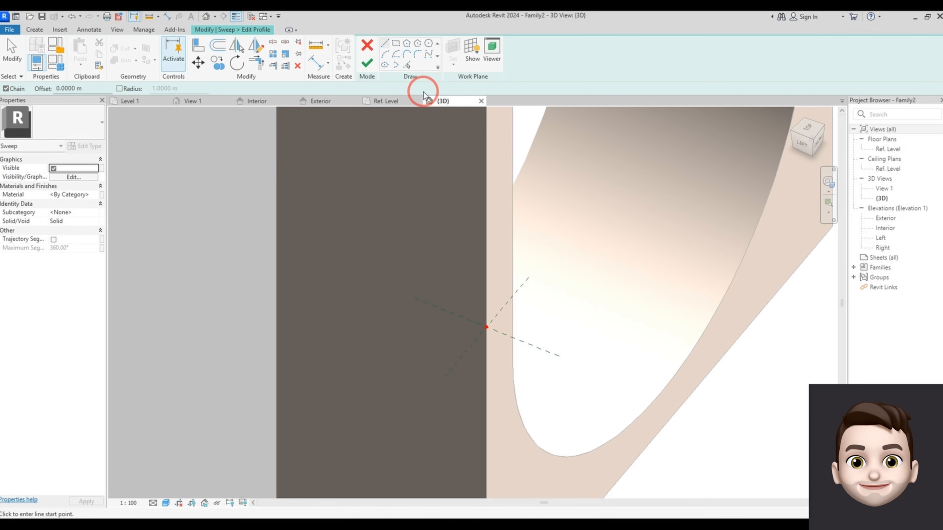
click(486, 327)
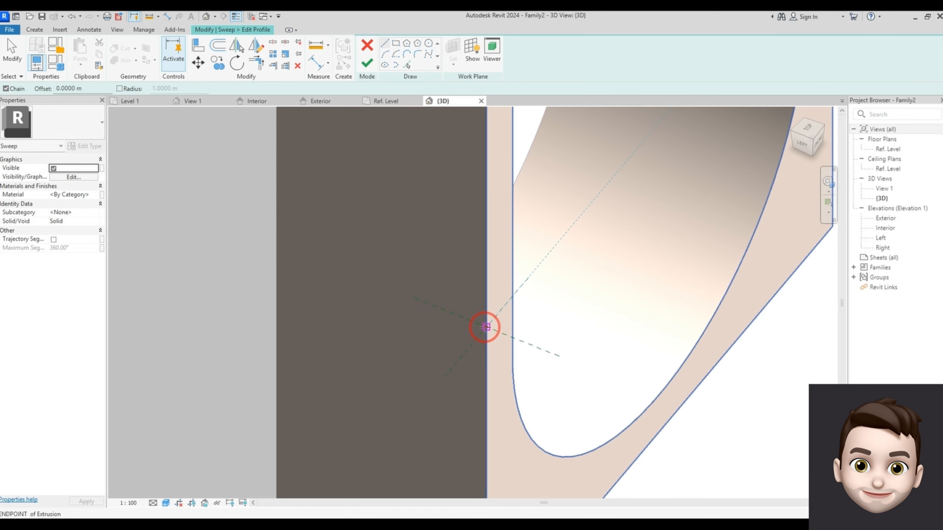
click(278, 243)
click(419, 121)
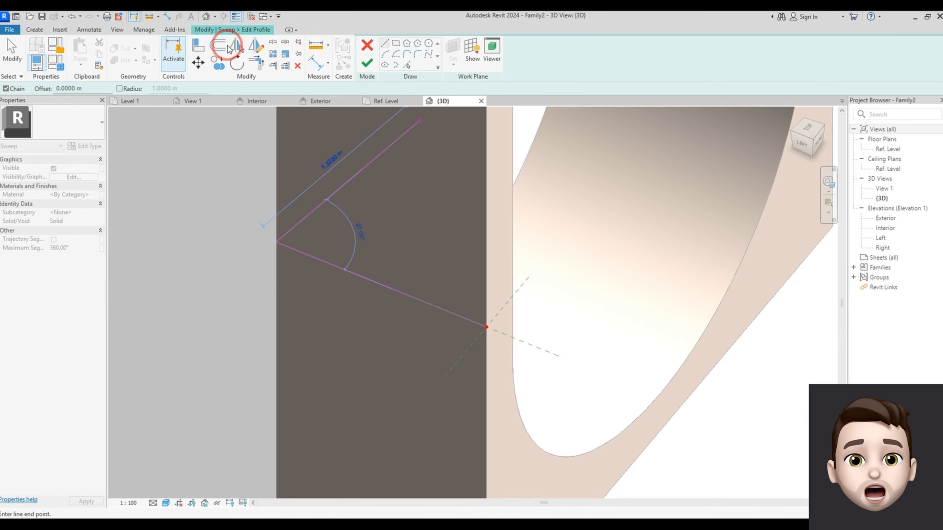
Step: Offset the profile line 0.05 m and join the two parallel lines with short end lines to form a thin strip
click(219, 45)
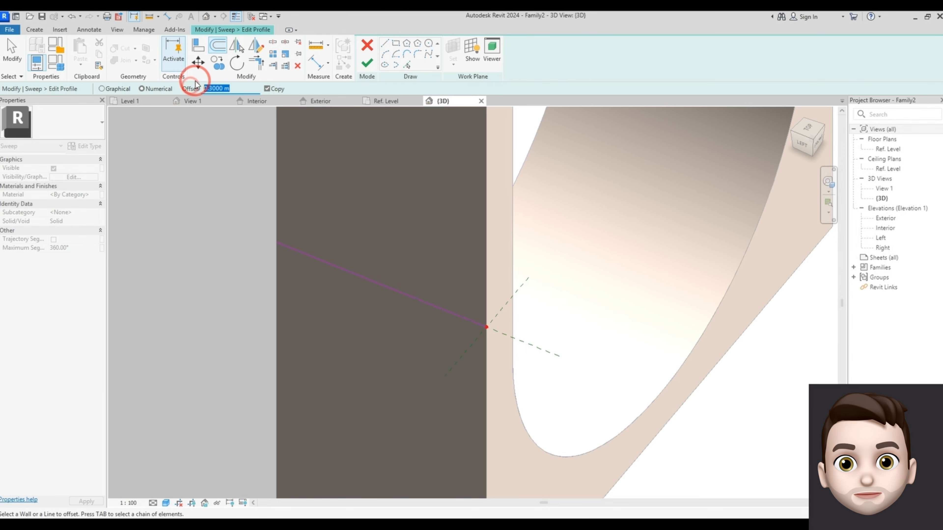
click(324, 253)
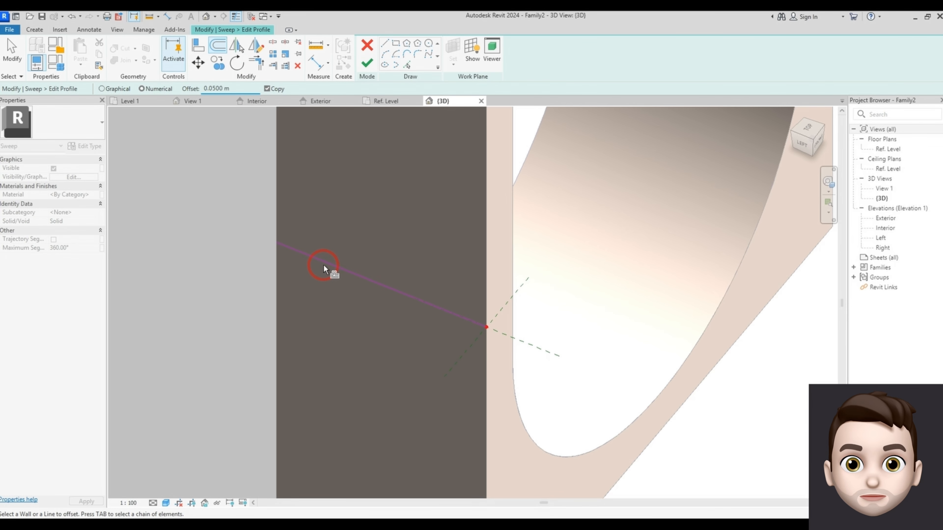
click(386, 46)
click(486, 327)
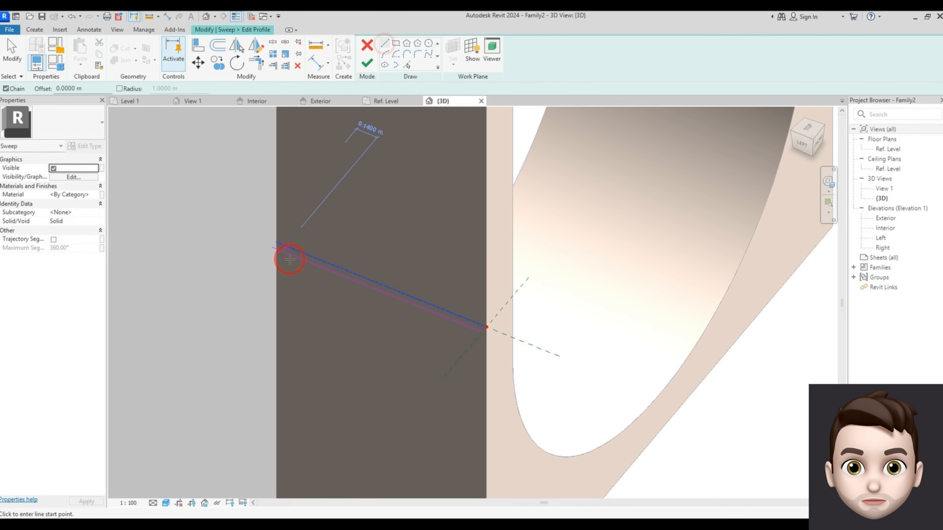
click(277, 240)
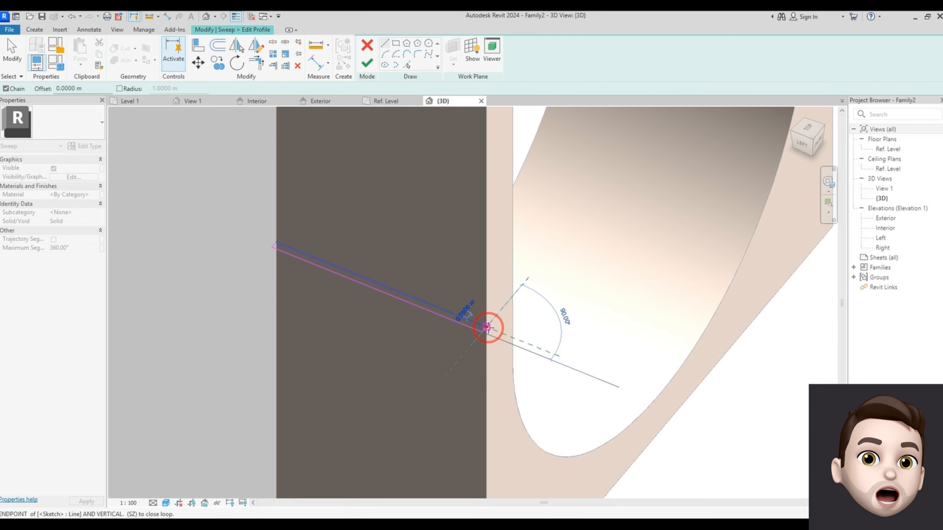
click(482, 331)
scroll(484, 331, up, 3)
key(Escape)
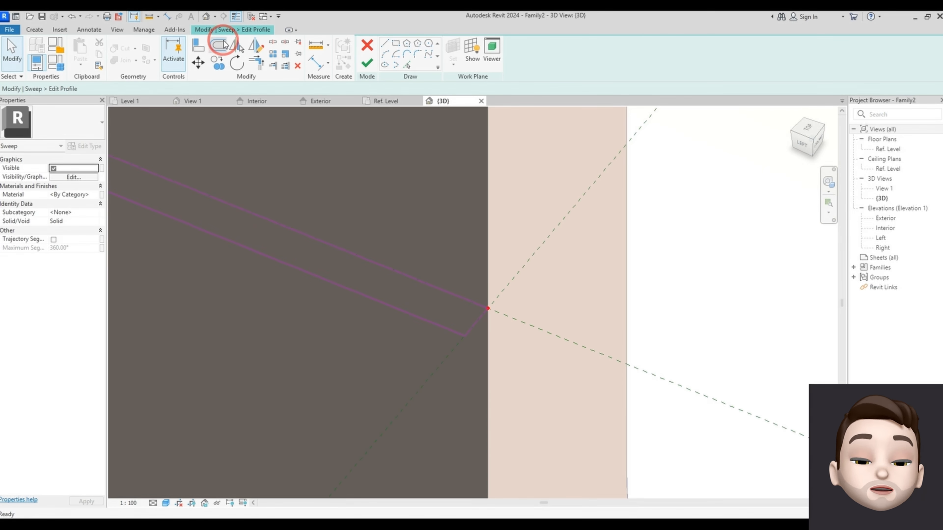
Step: Offset the strip's front end line 0.1 m inward, and offset the resulting line a short distance further to mark a groove
click(218, 45)
drag(231, 86, 153, 97)
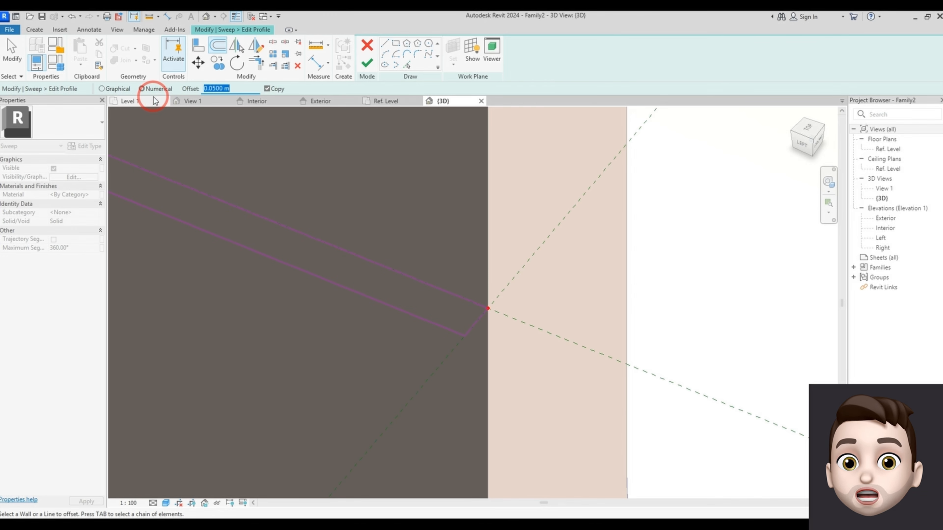
text(0.1)
click(474, 322)
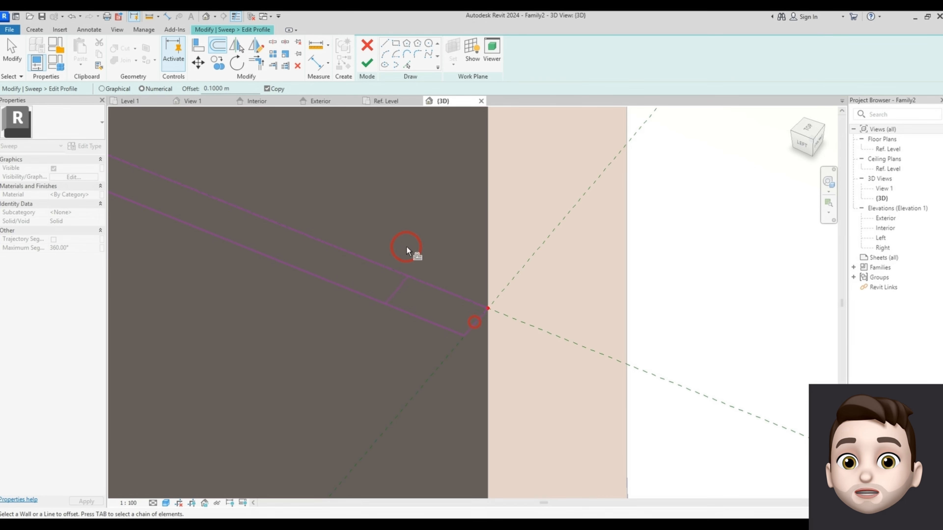
drag(238, 89, 173, 94)
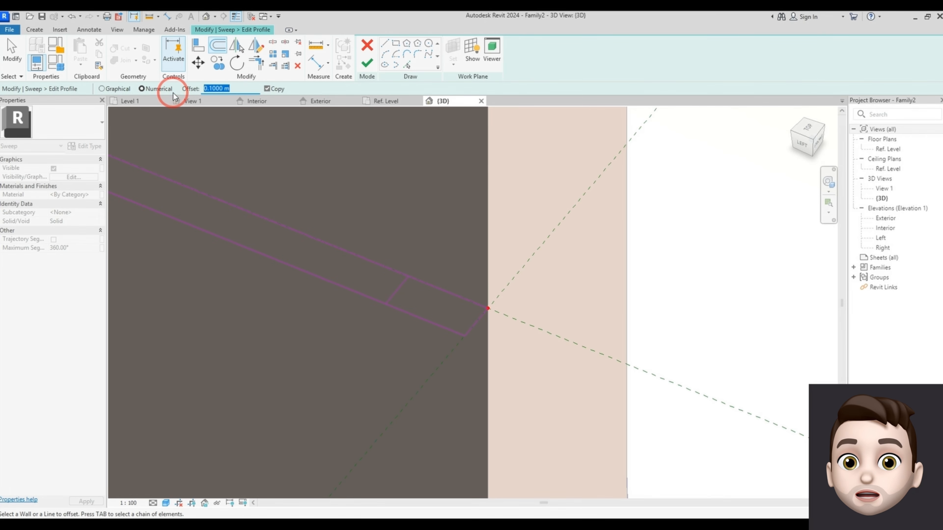
click(401, 285)
Step: Split the strip's offset long line at the groove and trim it so only the front segment up to the groove remains
click(273, 39)
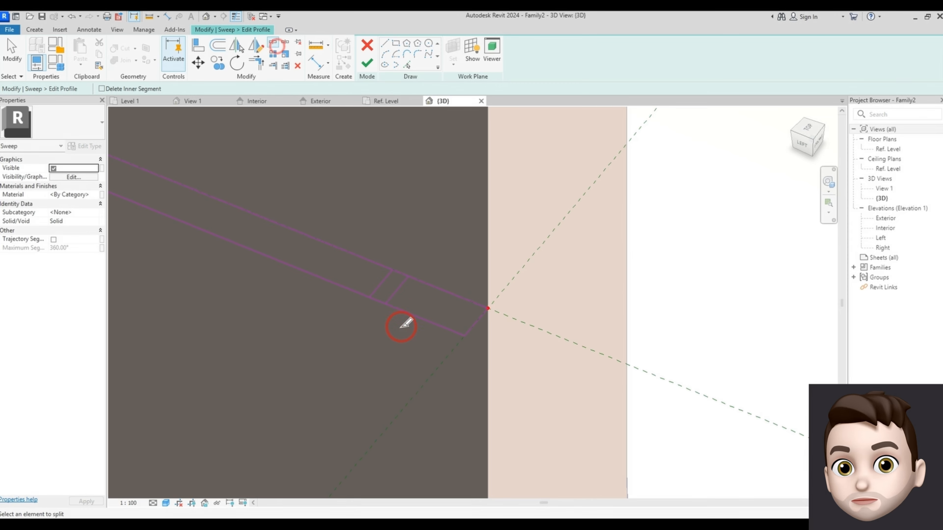
click(379, 301)
click(257, 67)
click(391, 311)
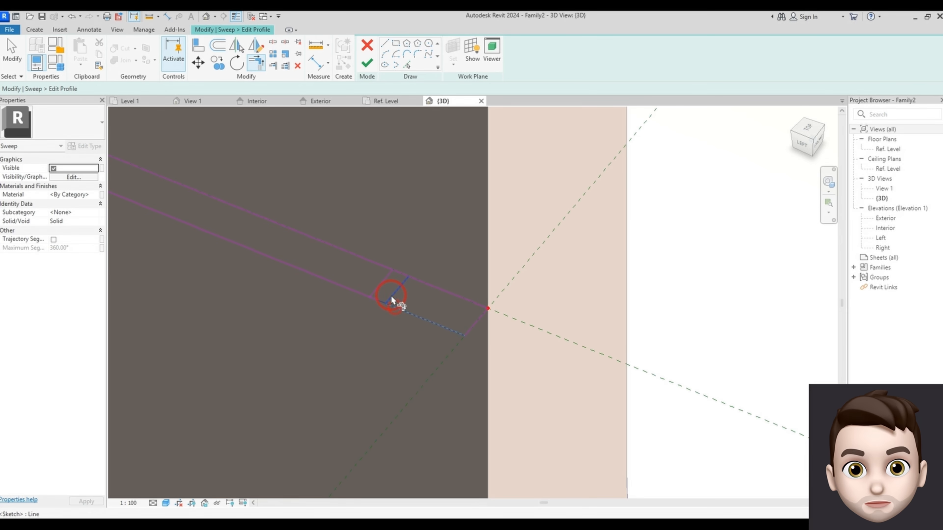
click(391, 297)
key(Escape)
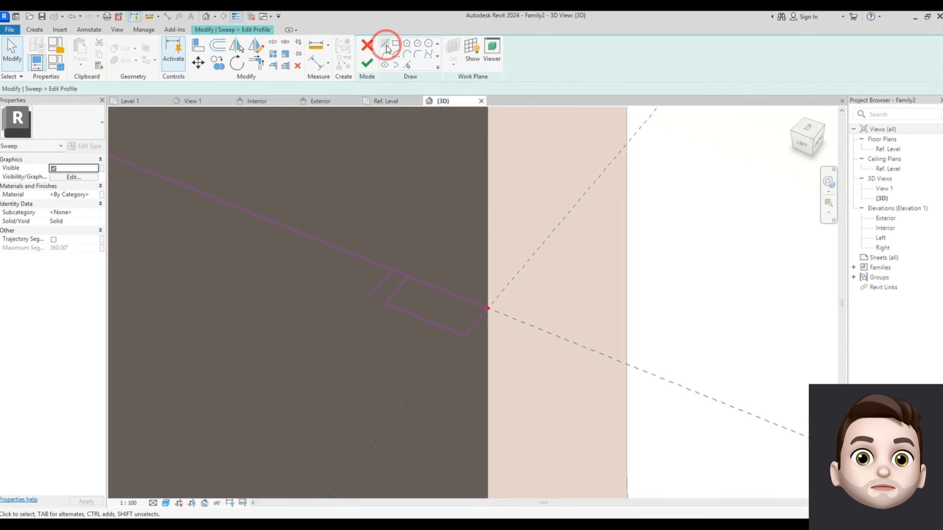
Step: Draw a line between the midpoints of the two groove lines and trim all three into a stepped groove outline
click(386, 49)
click(385, 286)
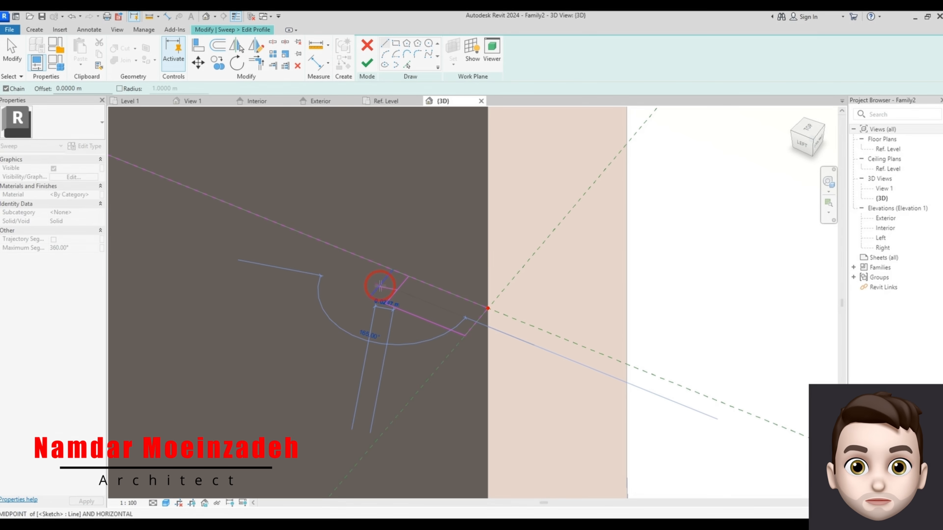
click(382, 285)
click(261, 66)
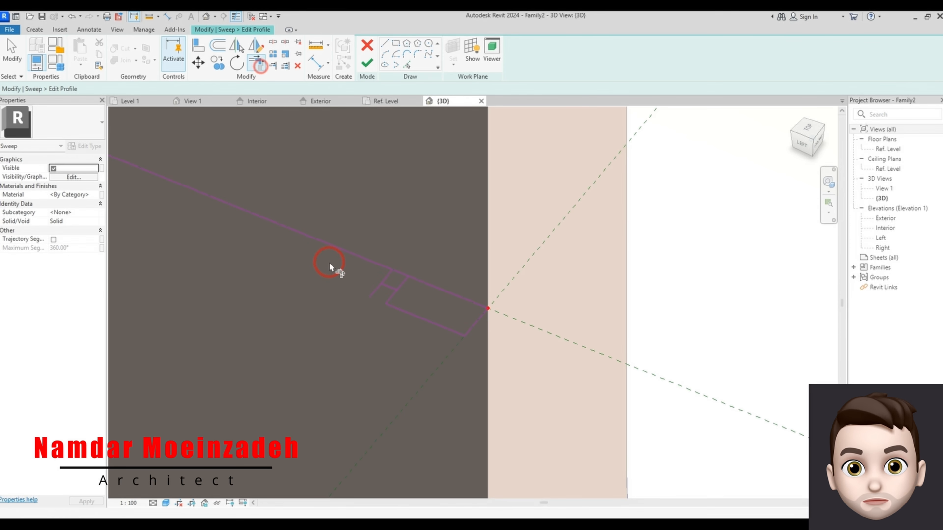
click(373, 294)
click(386, 287)
click(390, 287)
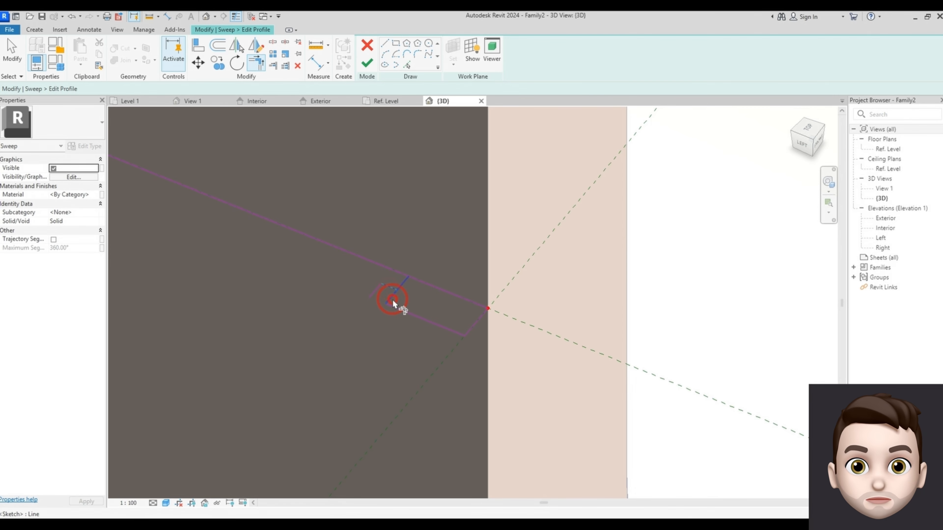
click(392, 298)
key(Escape)
Step: Copy the four-line segment-and-groove outline repeatedly, end to end along the strip, to form a run of four units
drag(478, 386, 479, 386)
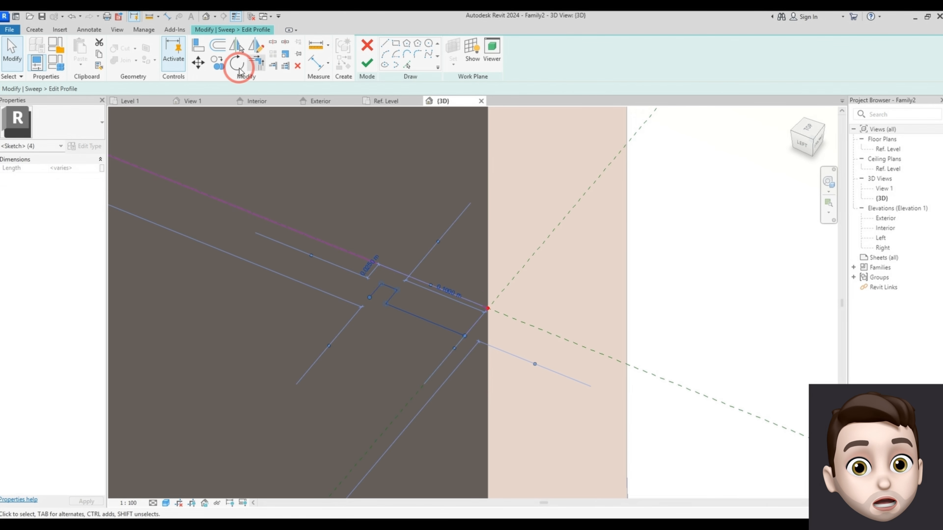
click(218, 64)
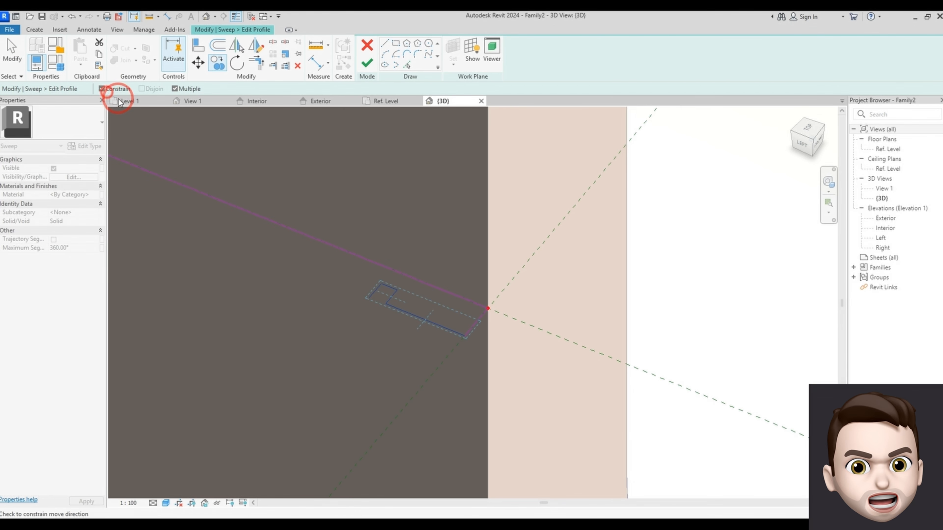
click(467, 336)
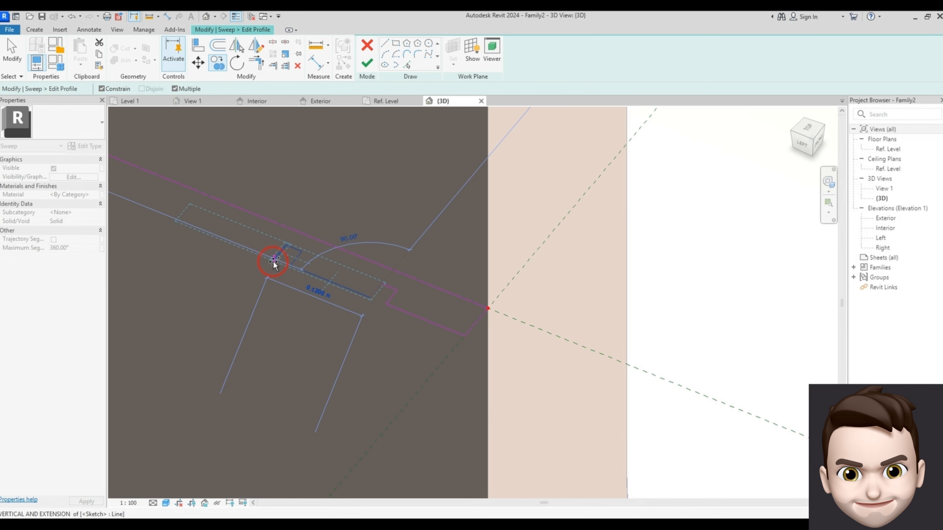
click(274, 259)
scroll(544, 356, down, 5)
scroll(412, 344, up, 2)
click(449, 302)
key(Escape)
Step: Copy the four-unit groove run end to end along the strip until it reaches the frame's back edge
drag(386, 256, 608, 418)
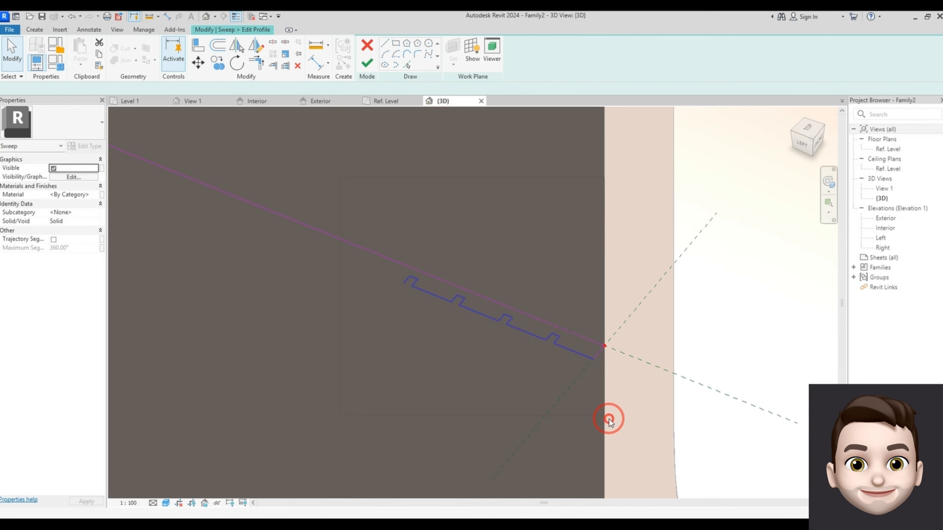
click(217, 63)
click(594, 359)
click(403, 283)
middle_drag(219, 210, 491, 326)
click(491, 326)
Step: Delete the three surplus groove lines past the strip's back end, and finish the profile and the sweep
scroll(315, 267, up, 6)
drag(222, 230, 344, 392)
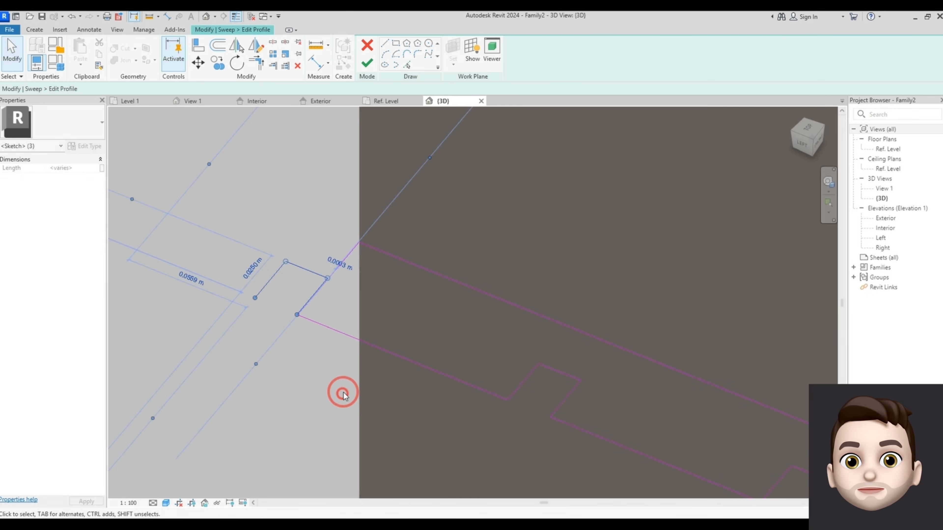
key(Delete)
scroll(286, 297, down, 10)
shift+middle_drag(283, 296, 389, 358)
click(367, 64)
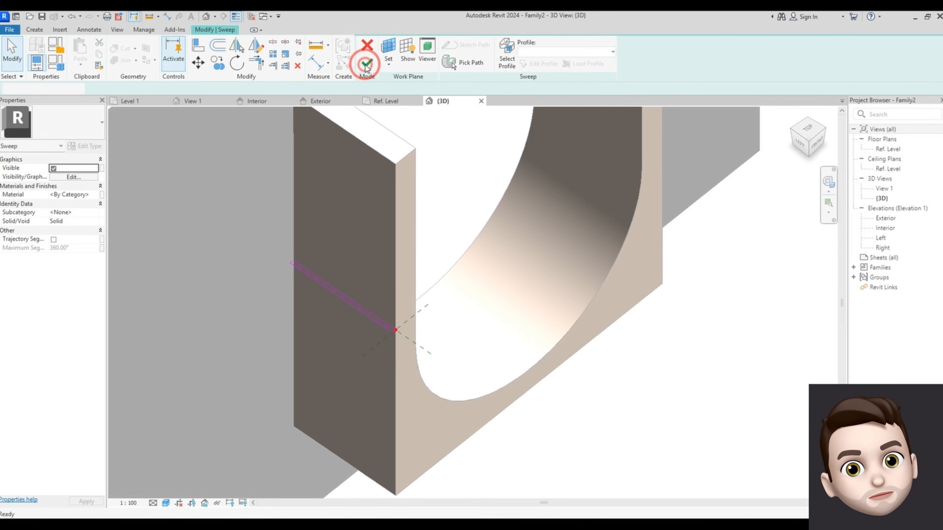
click(367, 65)
Step: Assign the orange Default(1) material to the grooved sweep
scroll(406, 276, down, 2)
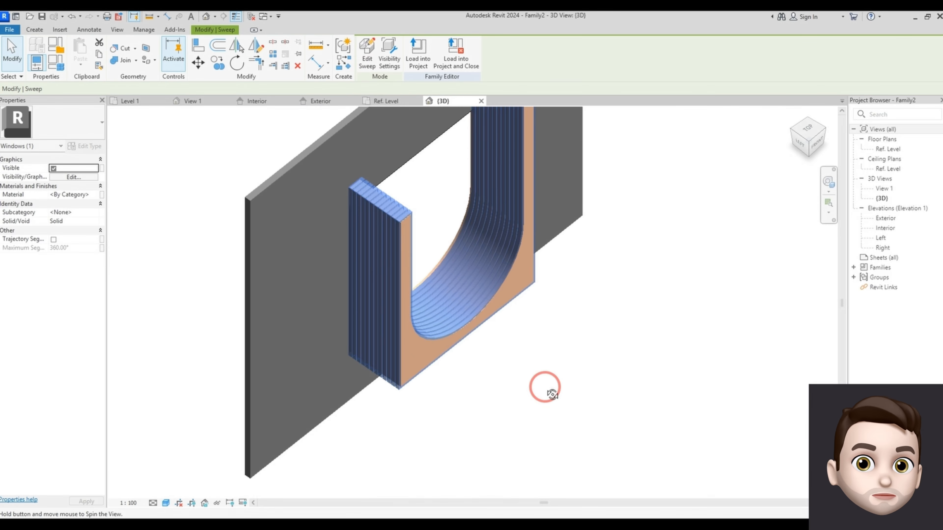
shift+middle_drag(544, 388, 325, 305)
middle_drag(325, 304, 496, 413)
click(496, 414)
click(556, 354)
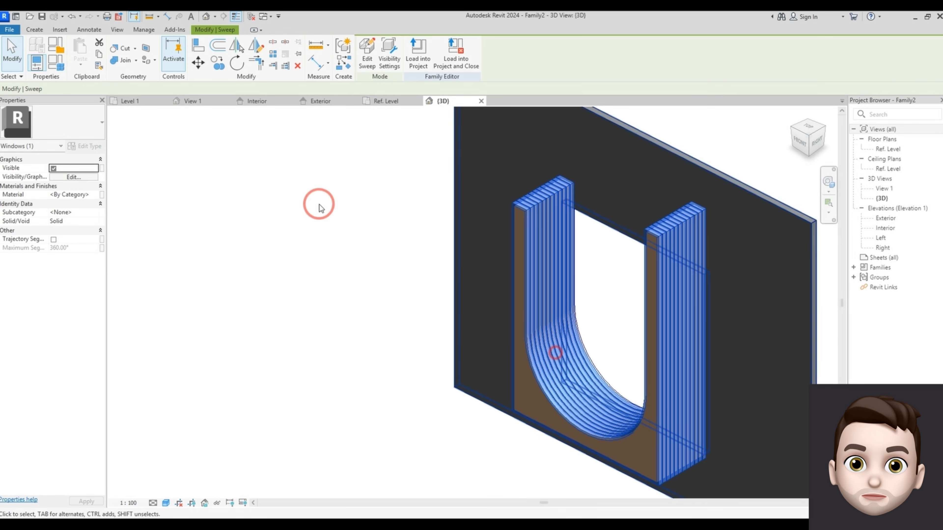
click(96, 195)
double_click(510, 293)
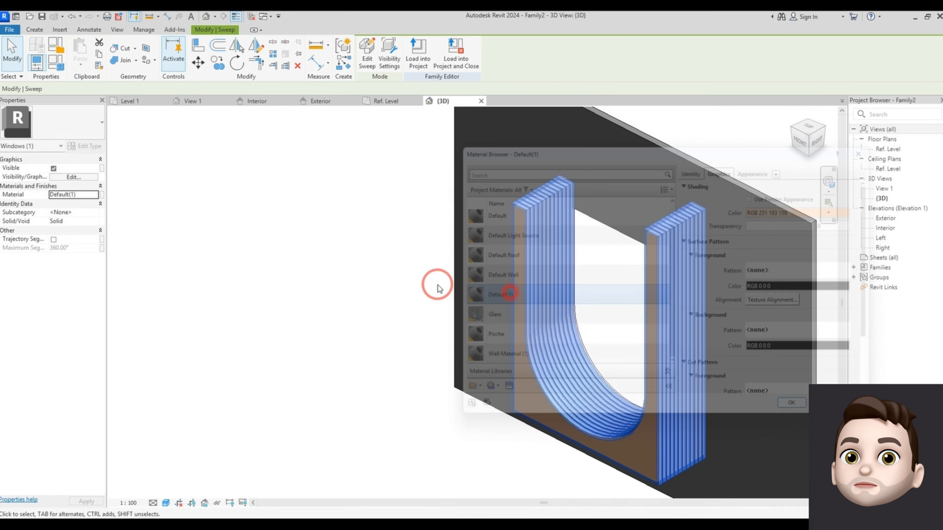
click(269, 282)
Step: Test the h2 parameter in the family types by applying 7 m and restoring it to 6 m
scroll(442, 442, down, 1)
shift+middle_drag(442, 442, 419, 456)
click(56, 62)
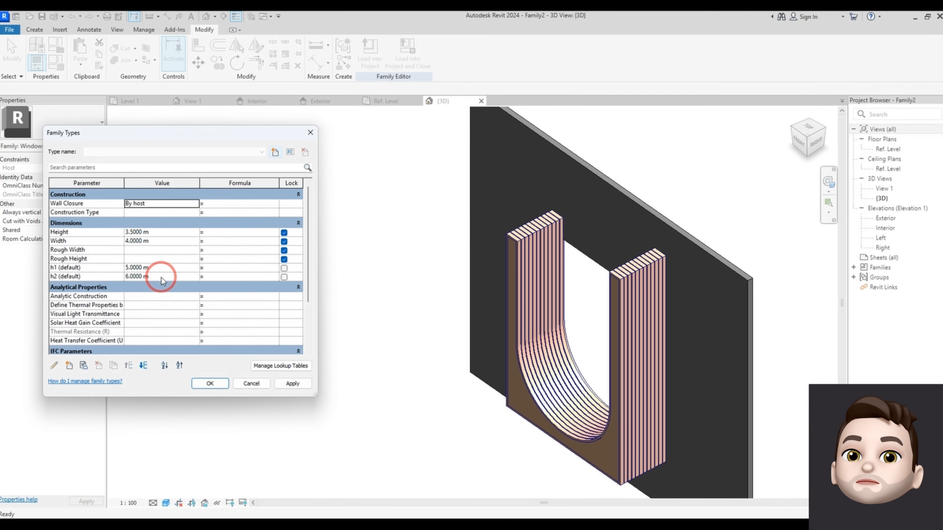
click(161, 277)
click(292, 384)
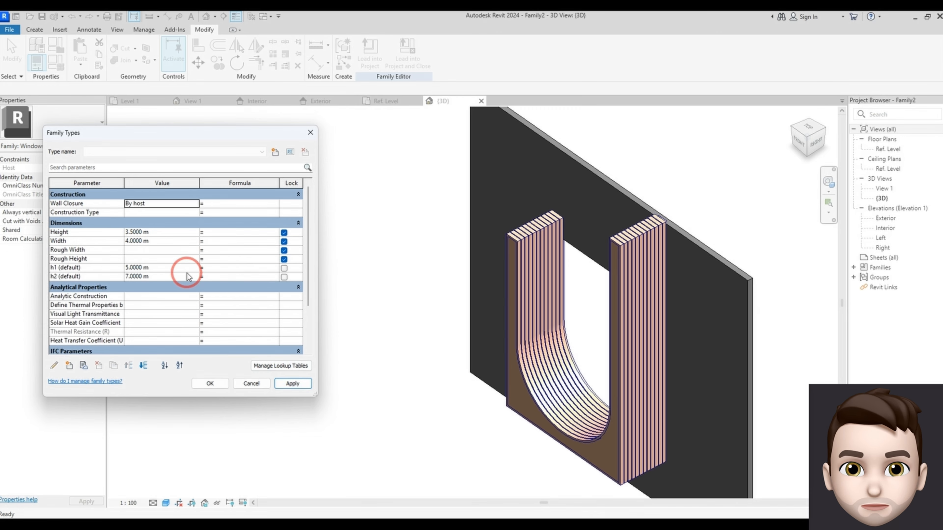
click(169, 278)
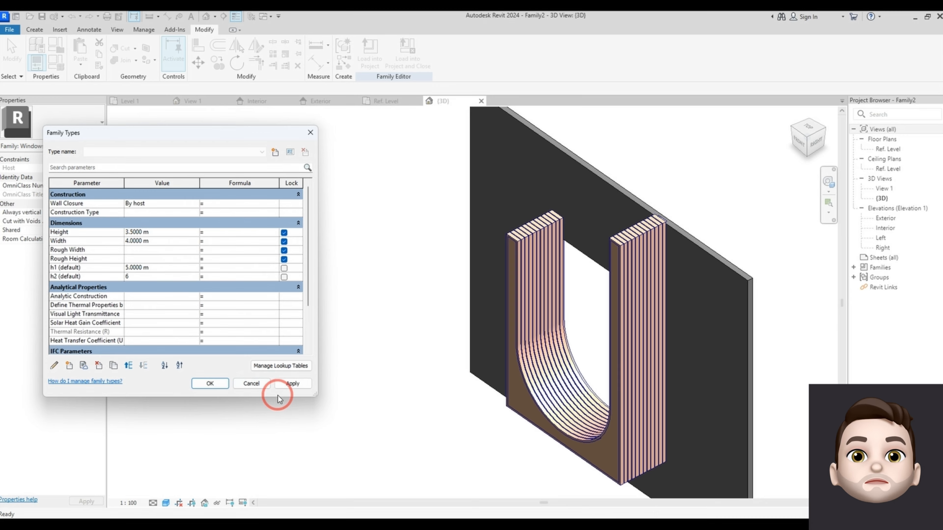
click(292, 384)
Step: Test the Height parameter by applying 3 m and restoring it to 3.5 m
click(159, 233)
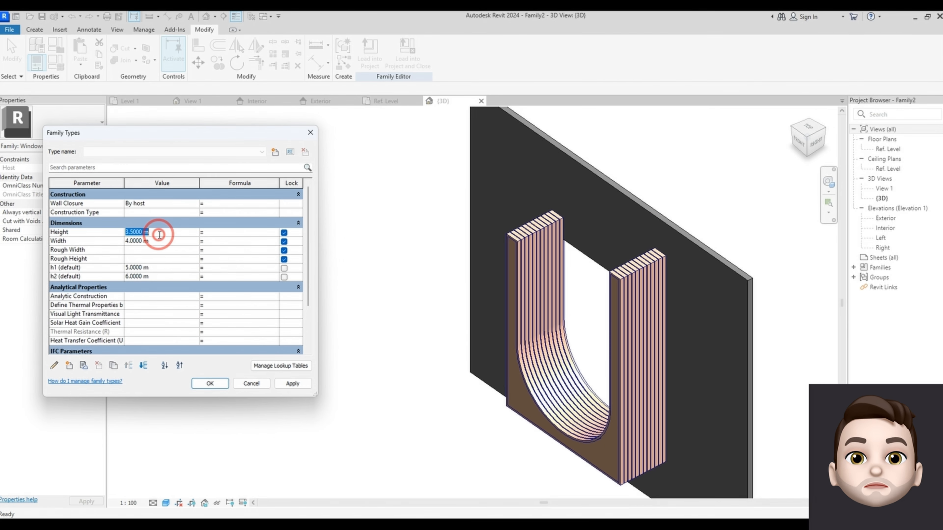
click(292, 383)
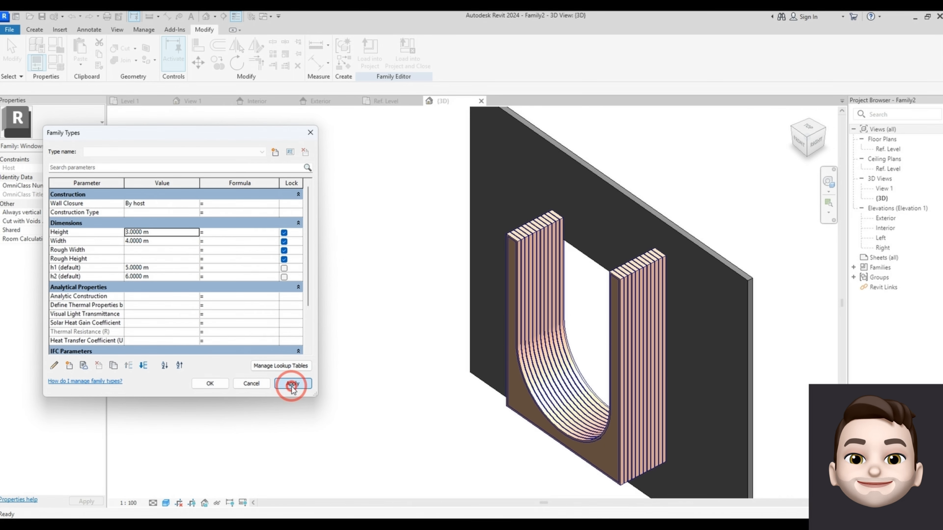
click(160, 233)
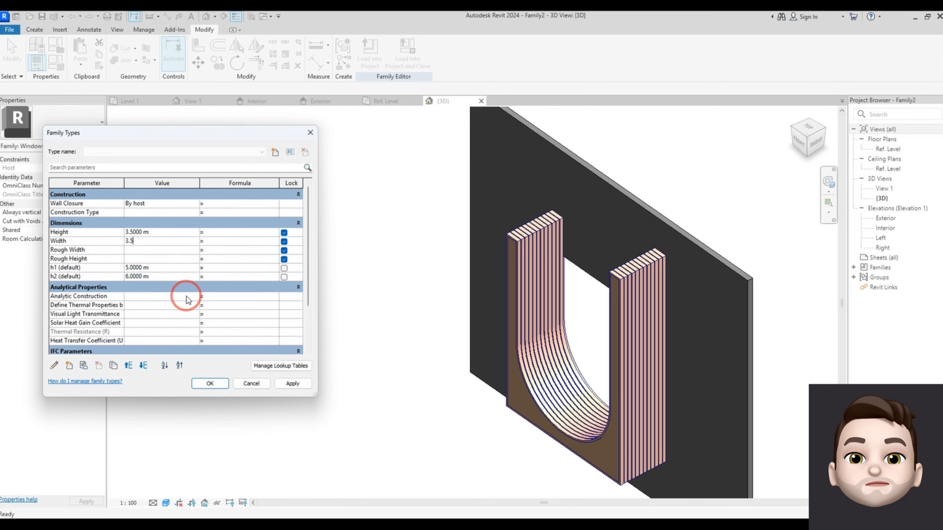
Step: Test the Width parameter by applying 3.5 m, restore it to 4 m and close the family types
click(291, 383)
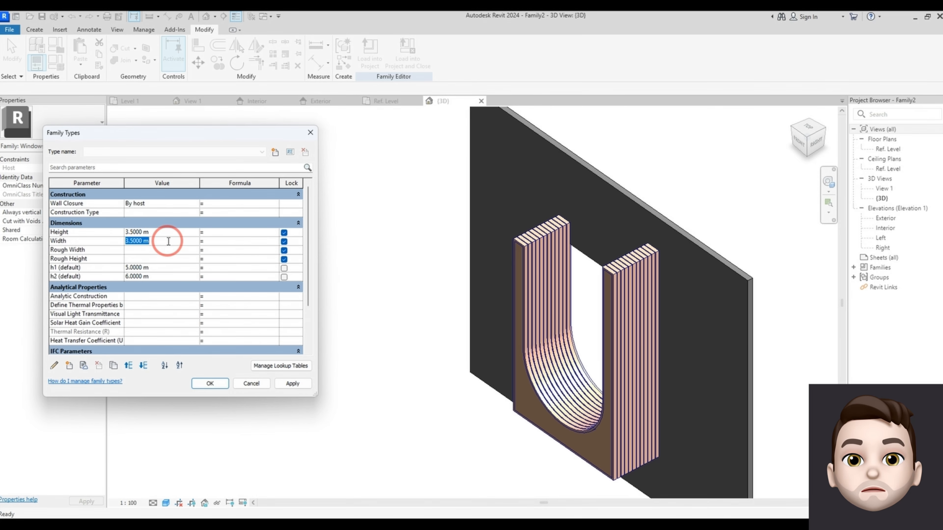
click(293, 384)
click(210, 383)
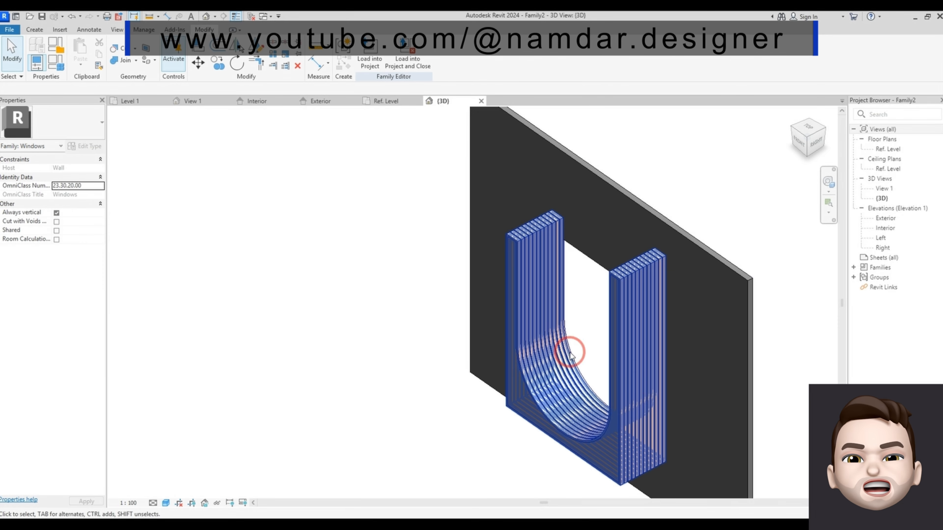
Step: Inspect the U-shaped frame and its grooved cladding from the back side of the wall
shift+middle_drag(647, 383, 532, 175)
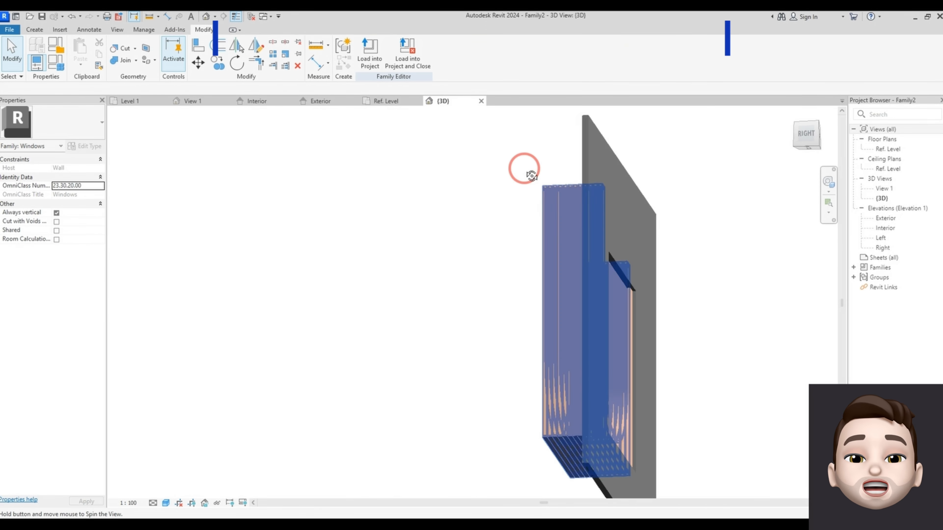
click(391, 261)
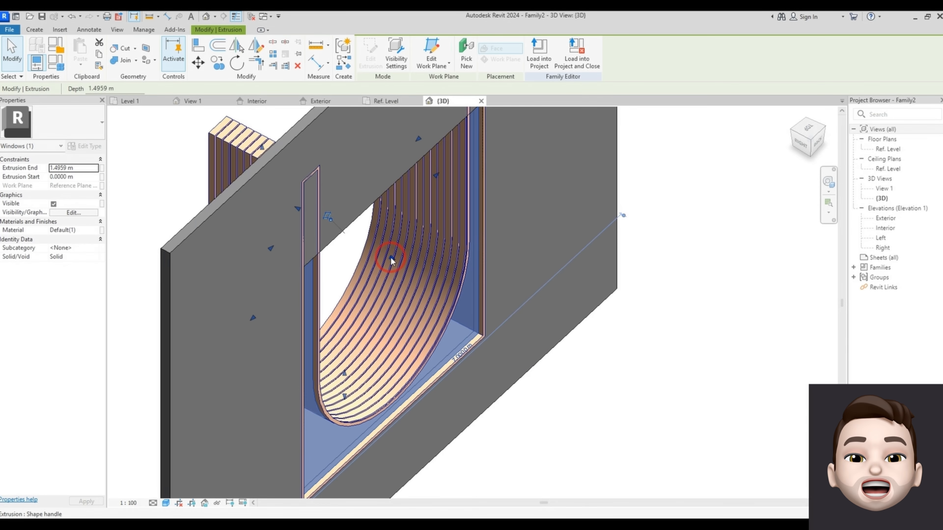
drag(391, 261, 396, 270)
click(639, 270)
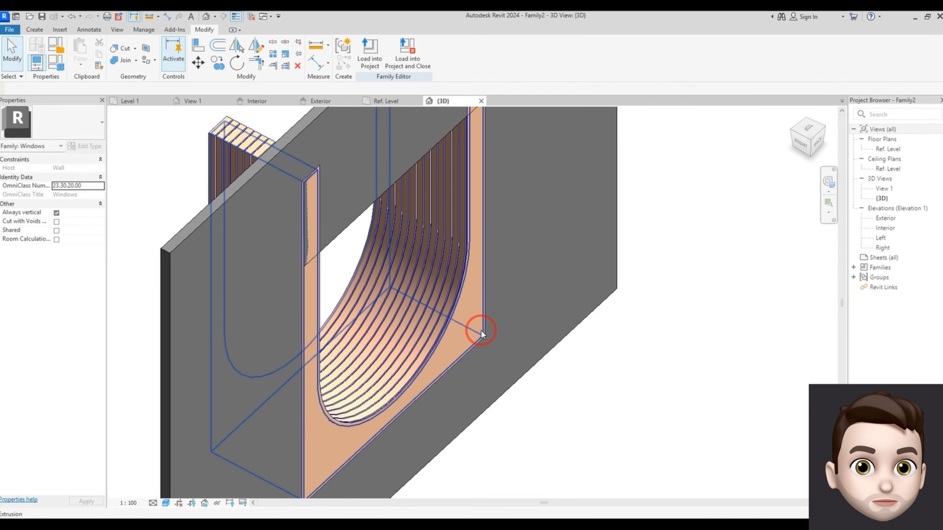
click(481, 331)
drag(393, 263, 394, 264)
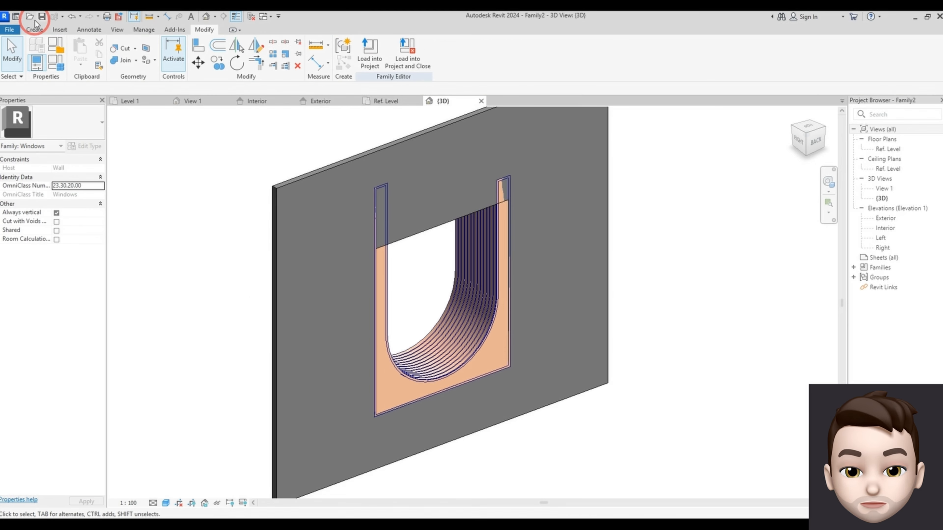
Step: Start a new extrusion in the Exterior elevation and set its work plane by picking the wall face
click(35, 29)
click(81, 52)
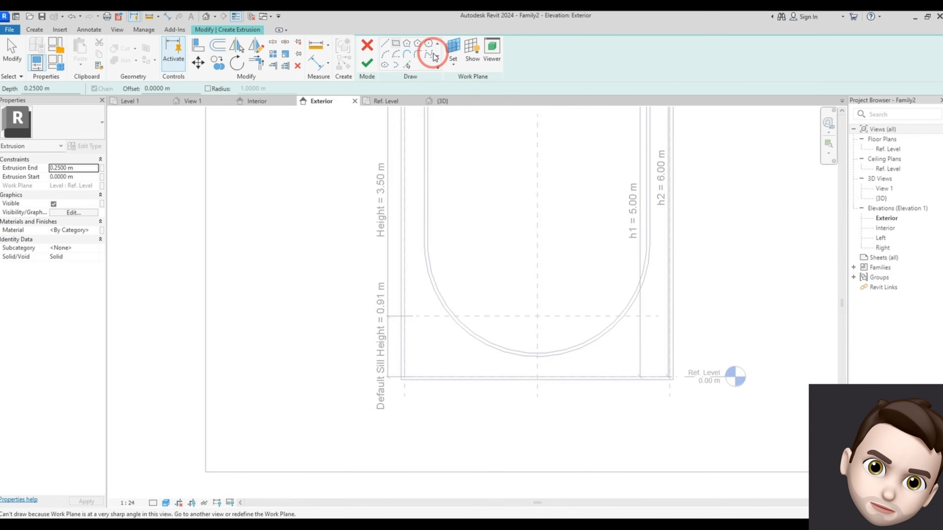
click(453, 51)
click(390, 282)
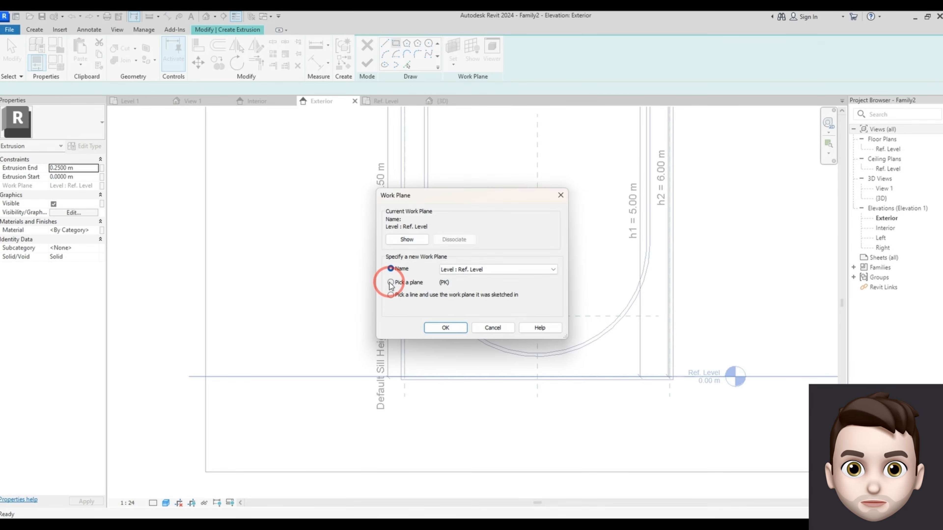
click(445, 328)
scroll(375, 347, up, 2)
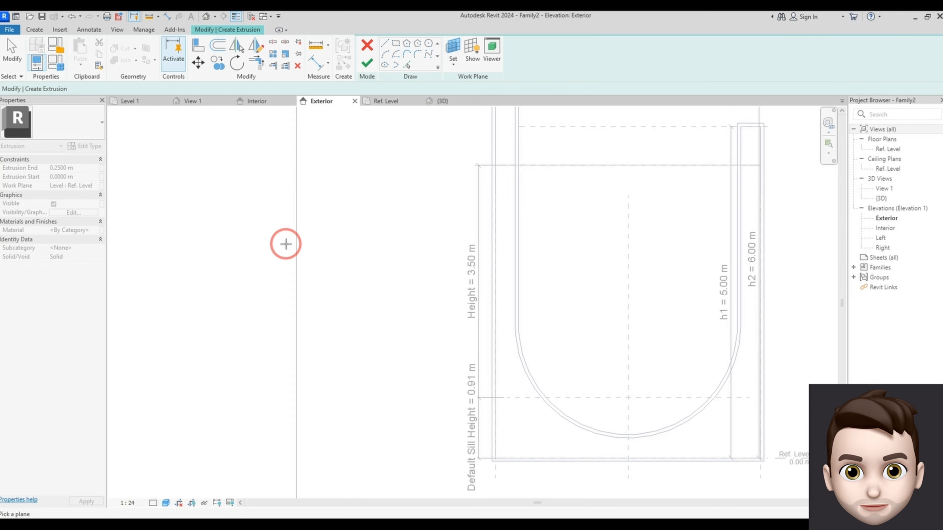
click(296, 244)
Step: Sketch a rectangle about 4.10 by 4.46 m from the frame's lower-left outer corner to its right outer edge at the Top reference plane
click(399, 46)
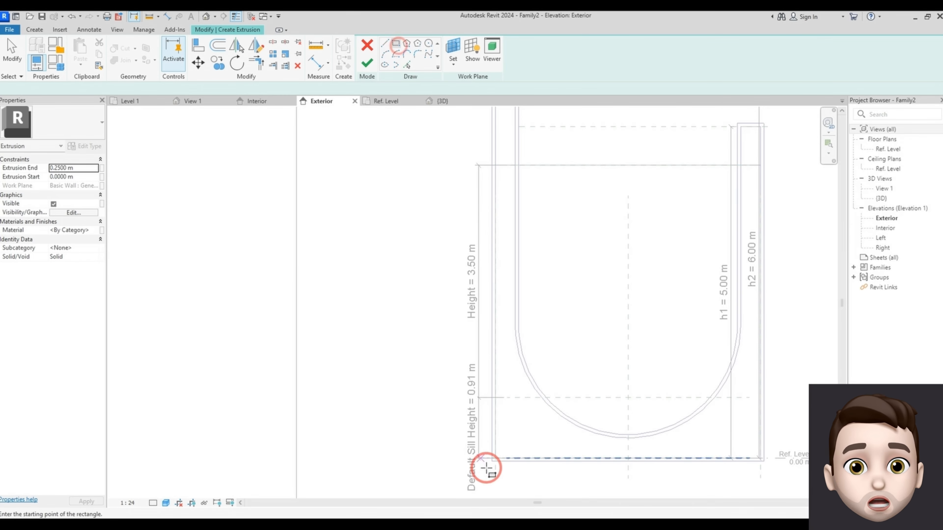
click(492, 461)
middle_drag(741, 257, 600, 333)
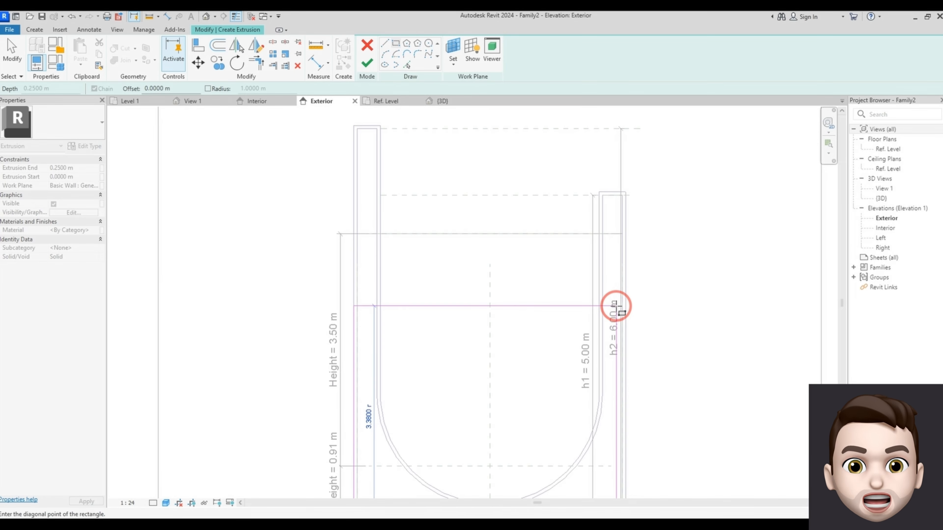
click(625, 232)
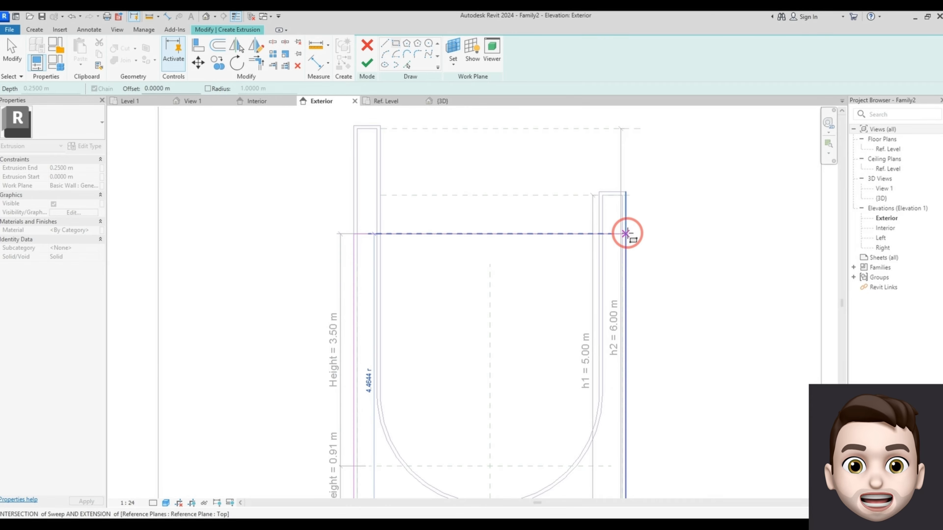
scroll(478, 177, down, 2)
scroll(477, 177, up, 2)
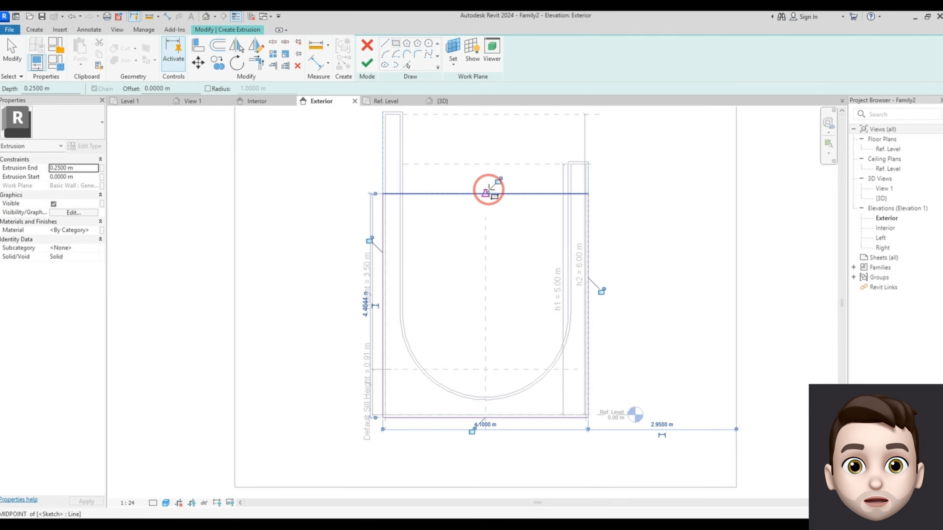
Step: Lock the rectangle's sides to the frame edges and the Top reference plane
click(365, 248)
click(468, 435)
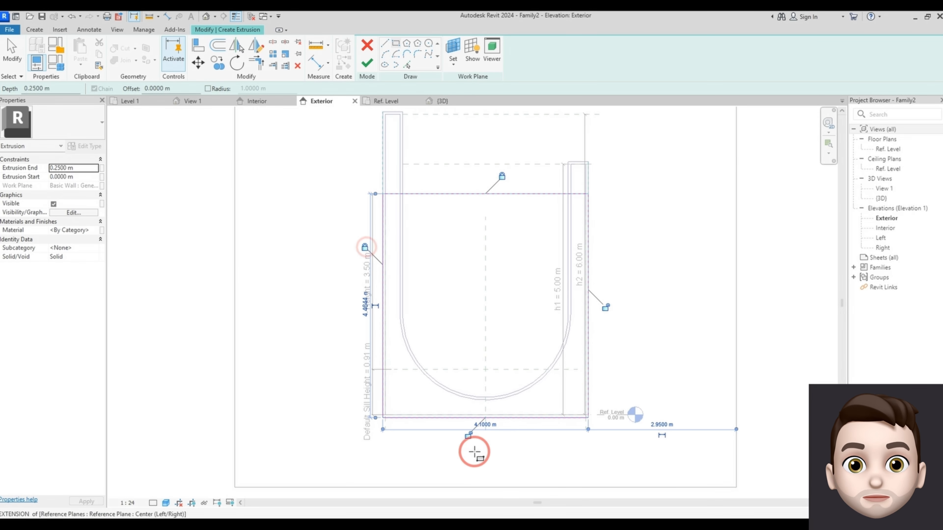
click(604, 308)
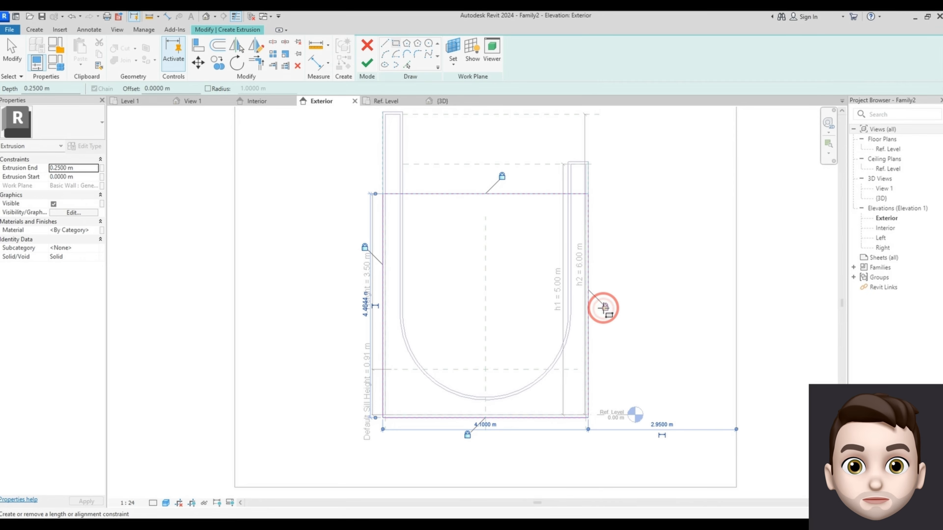
Step: Add a U-shaped inner outline with Pick Lines, offset 0.1 m inward from the frame's straight inner edges and bottom arc
click(416, 57)
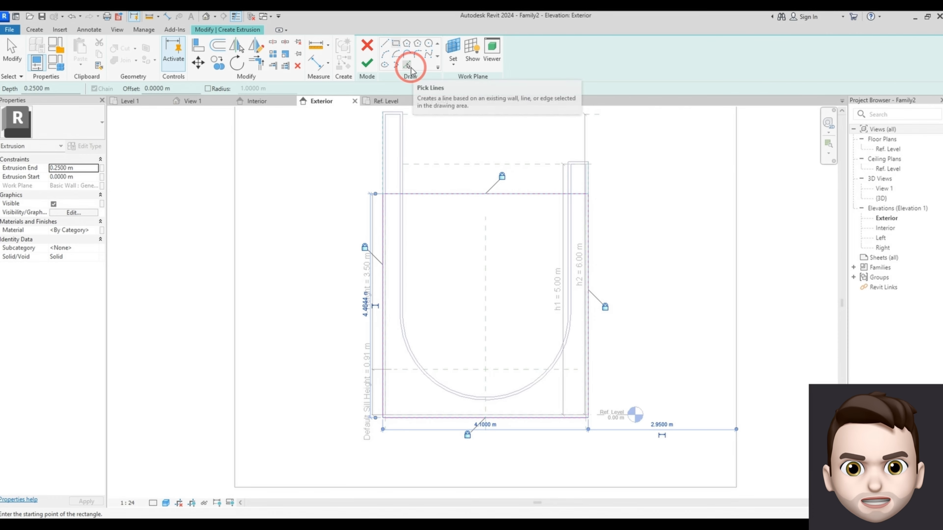
click(408, 67)
drag(153, 86, 78, 84)
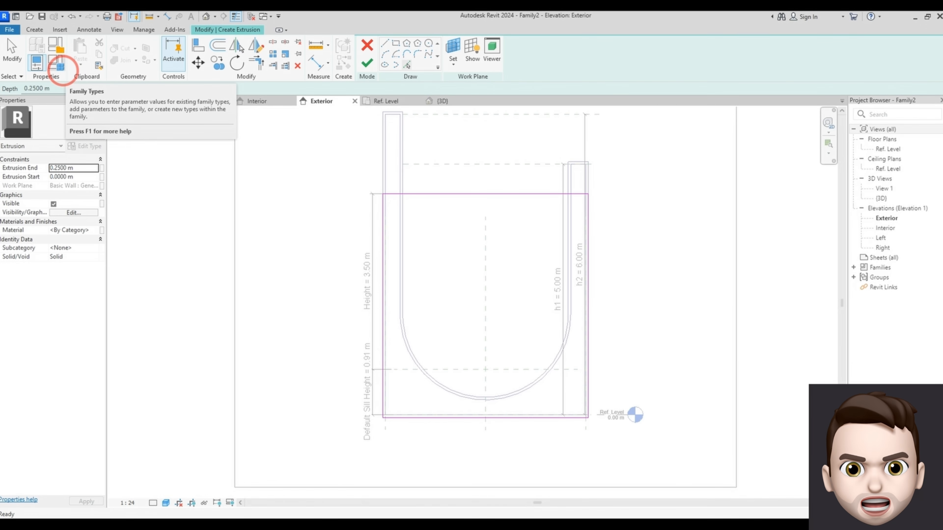
click(404, 233)
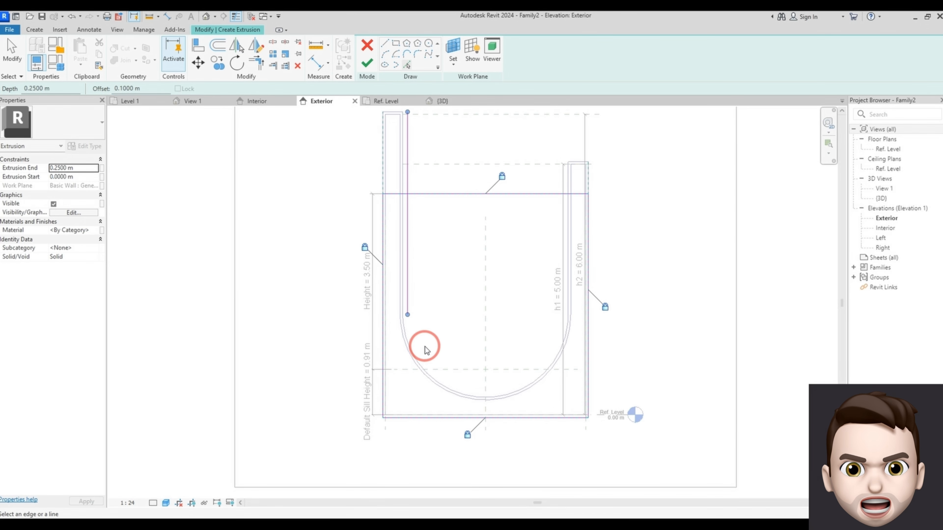
click(417, 359)
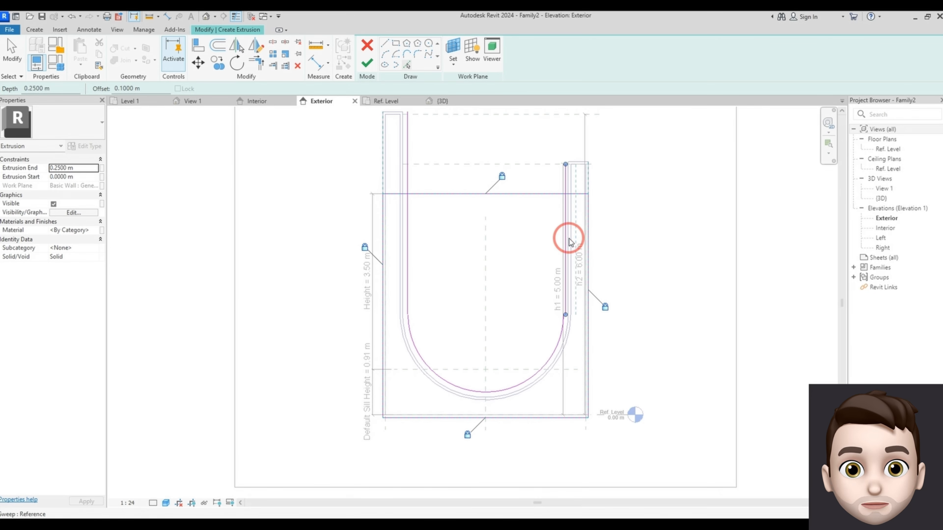
Step: Trim the rectangle's top edge and the left inner line to a corner above the left leg
scroll(624, 176, up, 2)
click(256, 62)
click(329, 201)
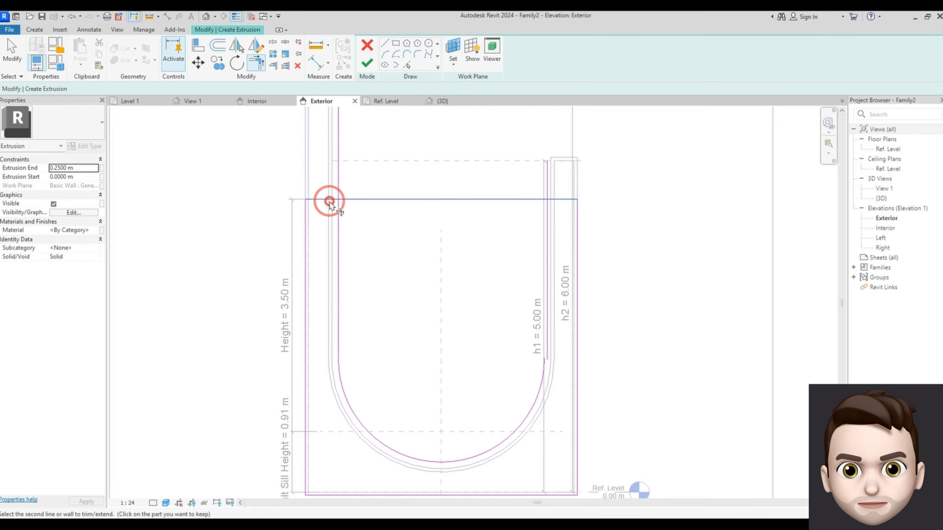
click(337, 205)
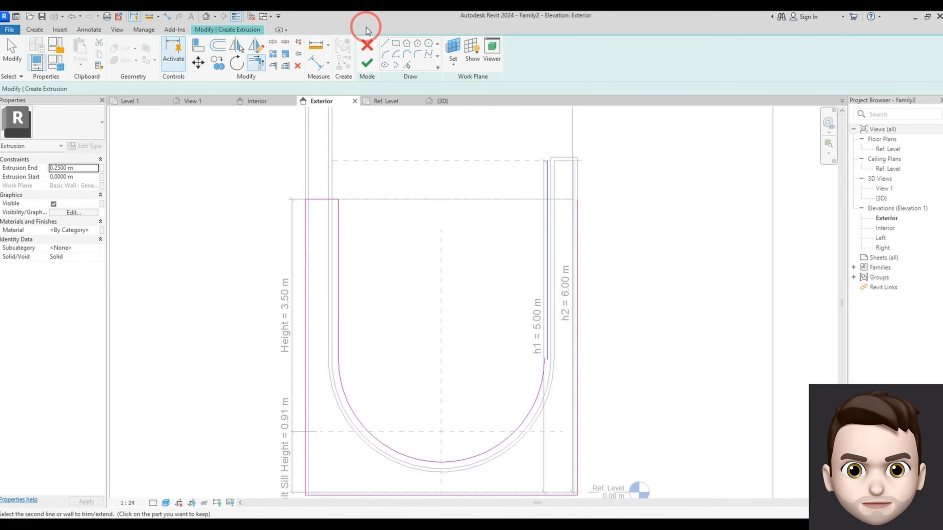
Step: Close the right leg's top with a 0.45 m horizontal line locked to the Top reference plane, and trim the inner line to it
click(385, 44)
click(545, 200)
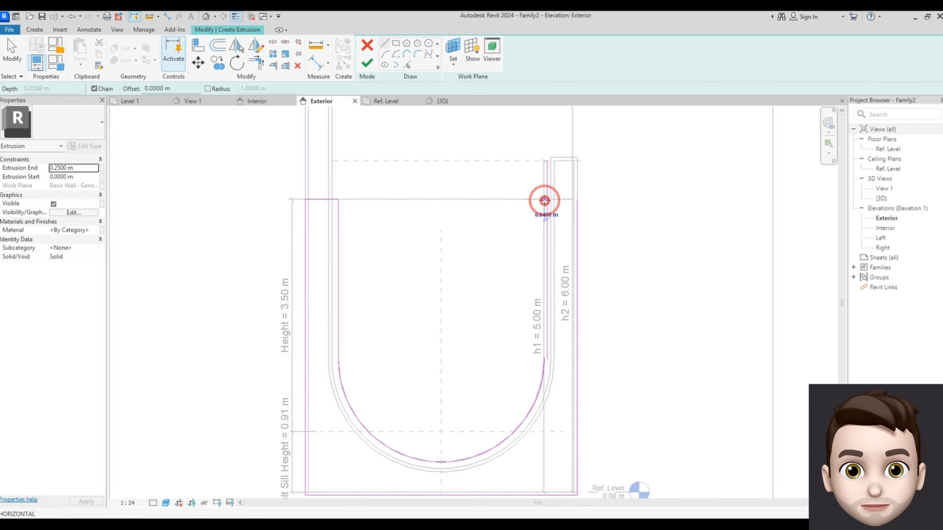
click(577, 200)
key(Escape)
key(Escape)
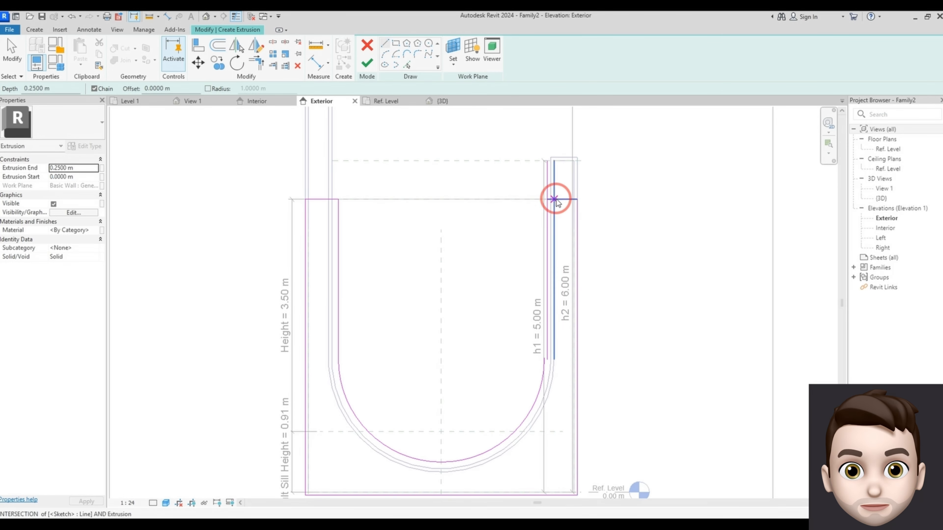
click(560, 200)
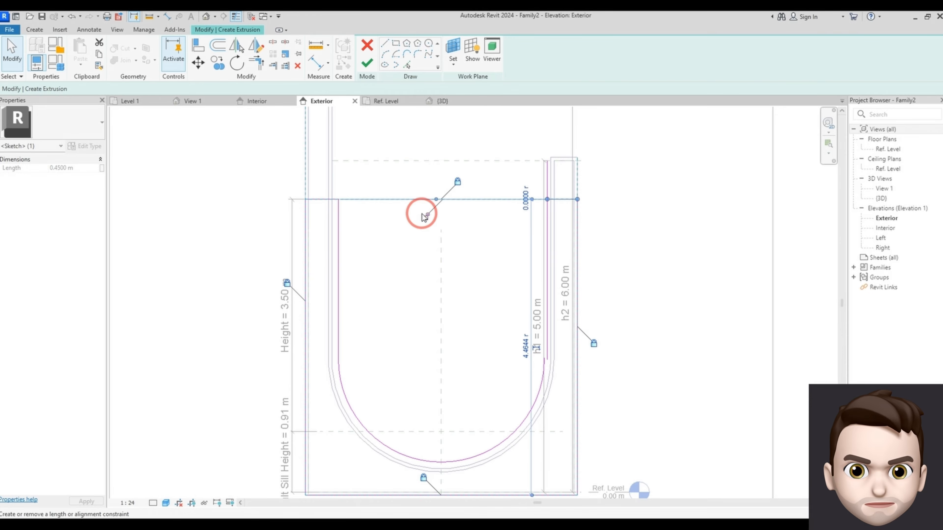
click(256, 62)
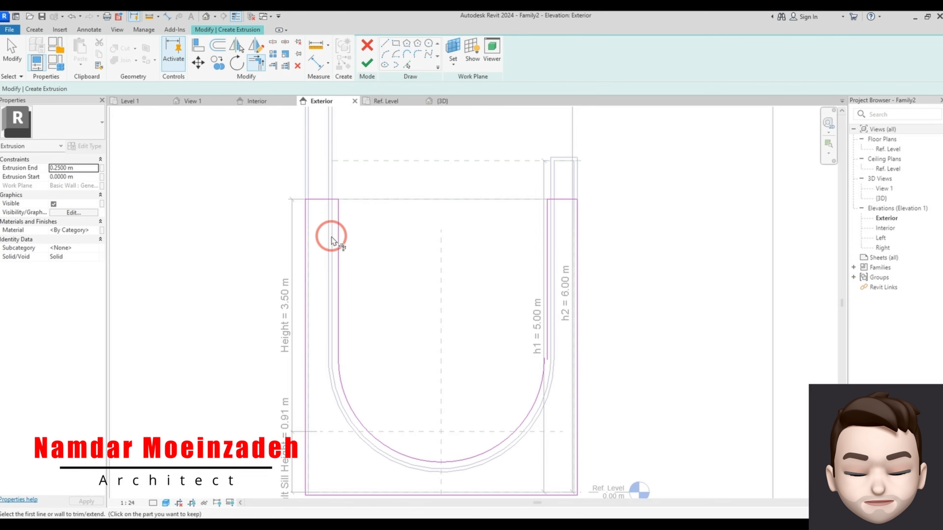
Step: Add a vertical mullion line with Pick Lines, offset 0.05 m to the left of the Center (Left/Right) reference plane
click(409, 64)
click(165, 88)
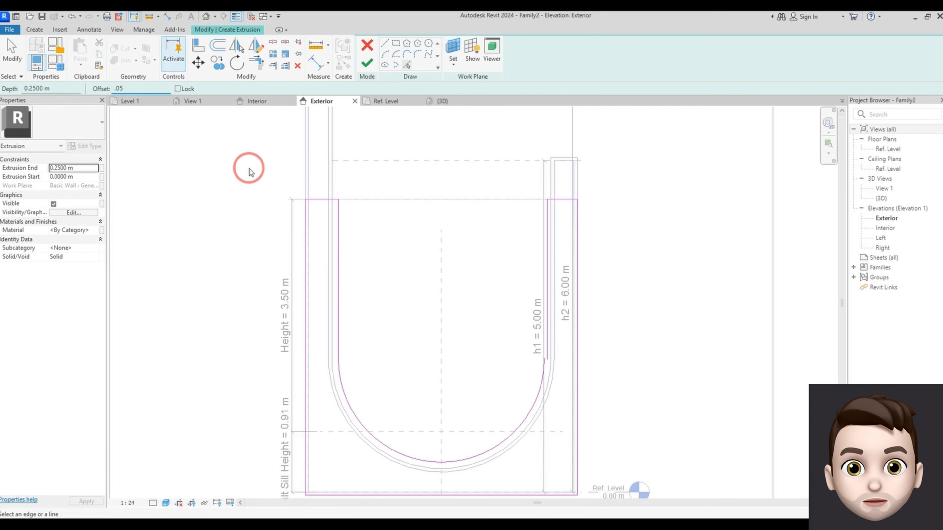
click(439, 246)
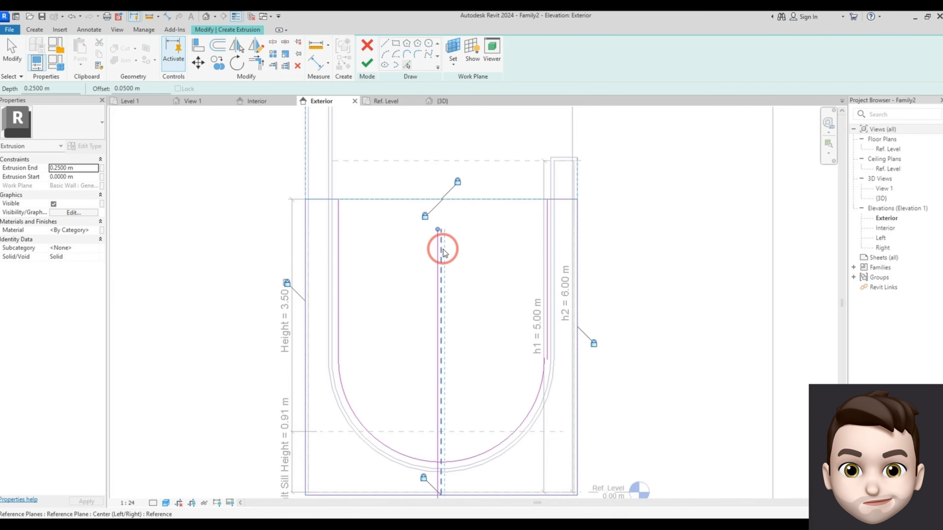